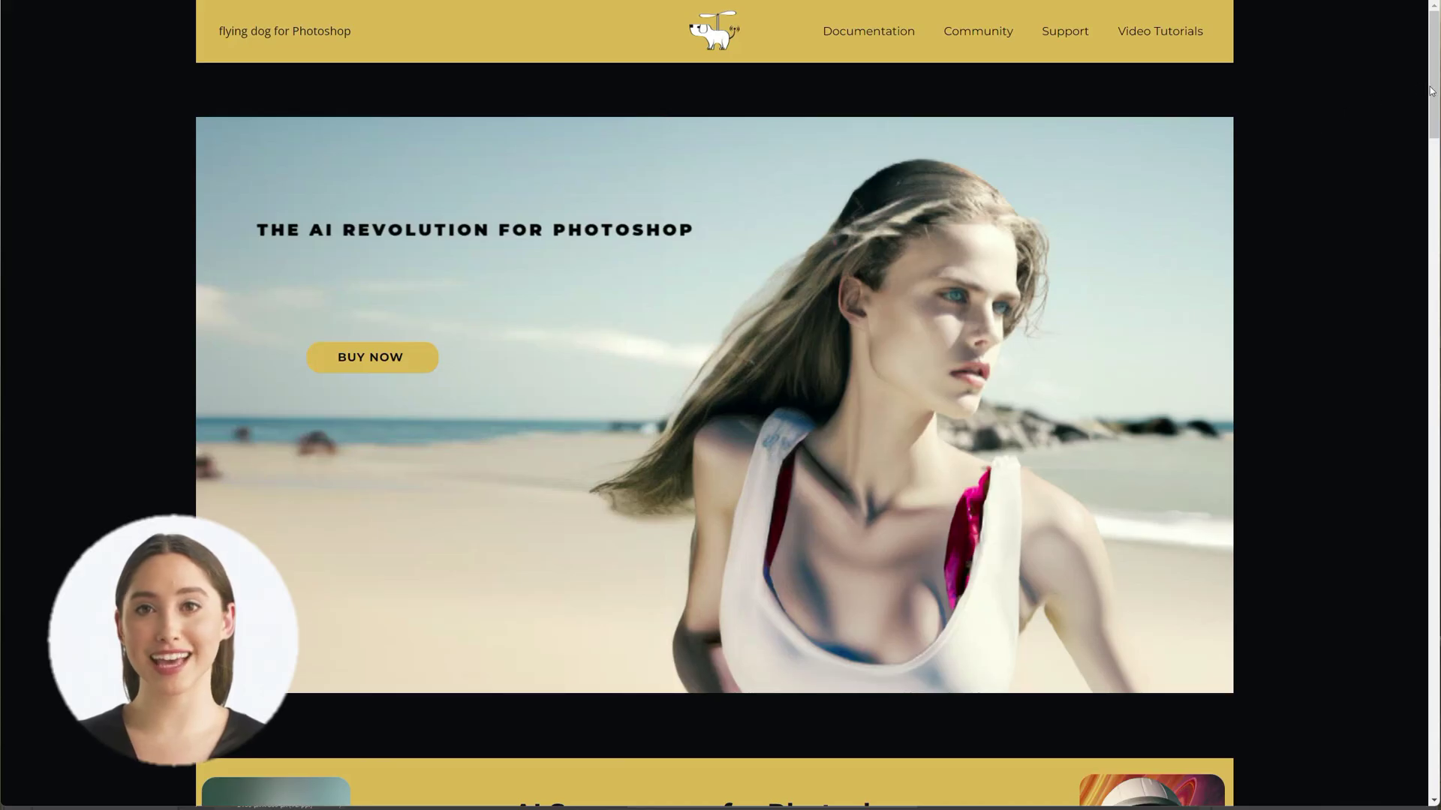
pyautogui.moveTo(1432, 91); pyautogui.dragTo(1431, 325)
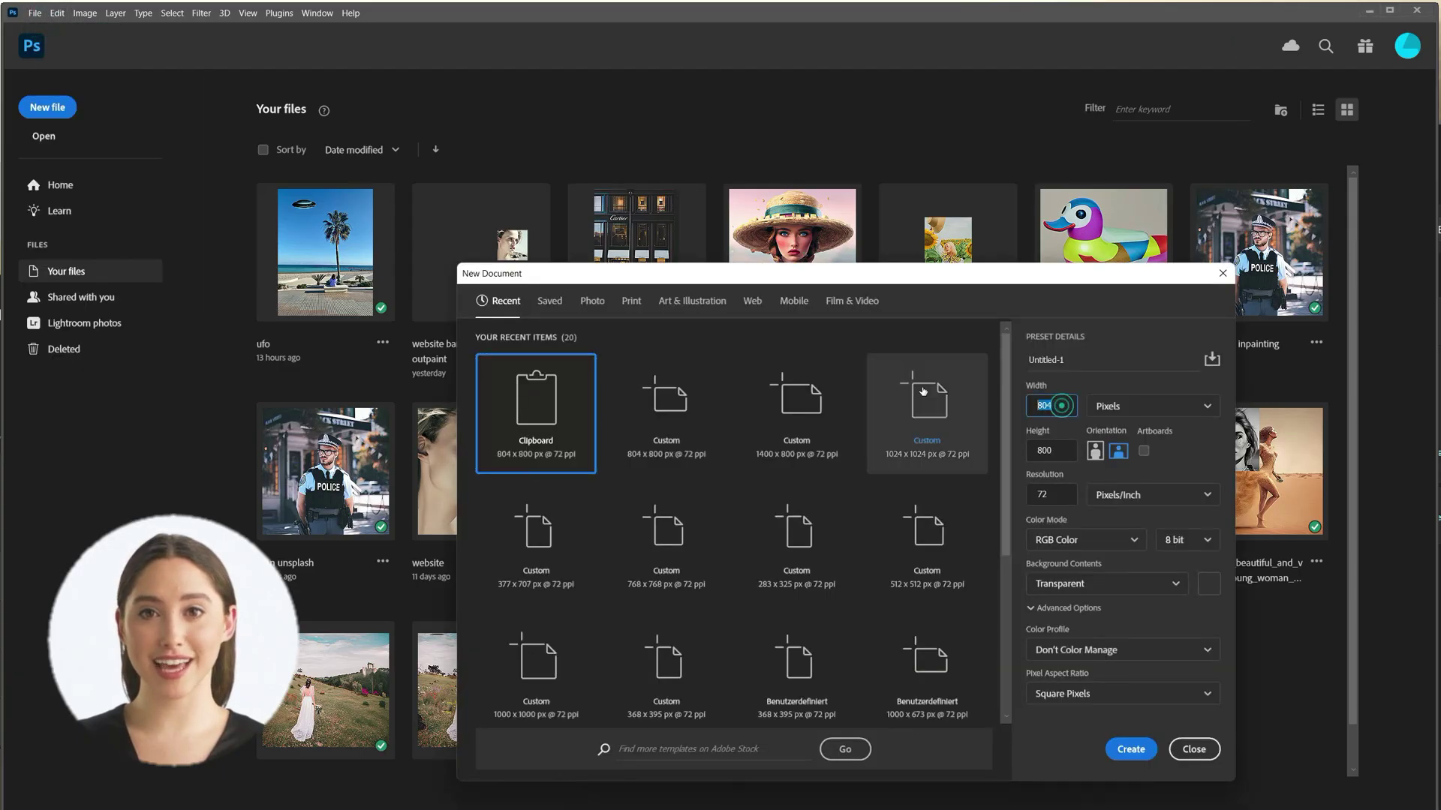
# Create a new 1024 × 1024 pixel document and select the whole canvas.
pyautogui.write('1024')
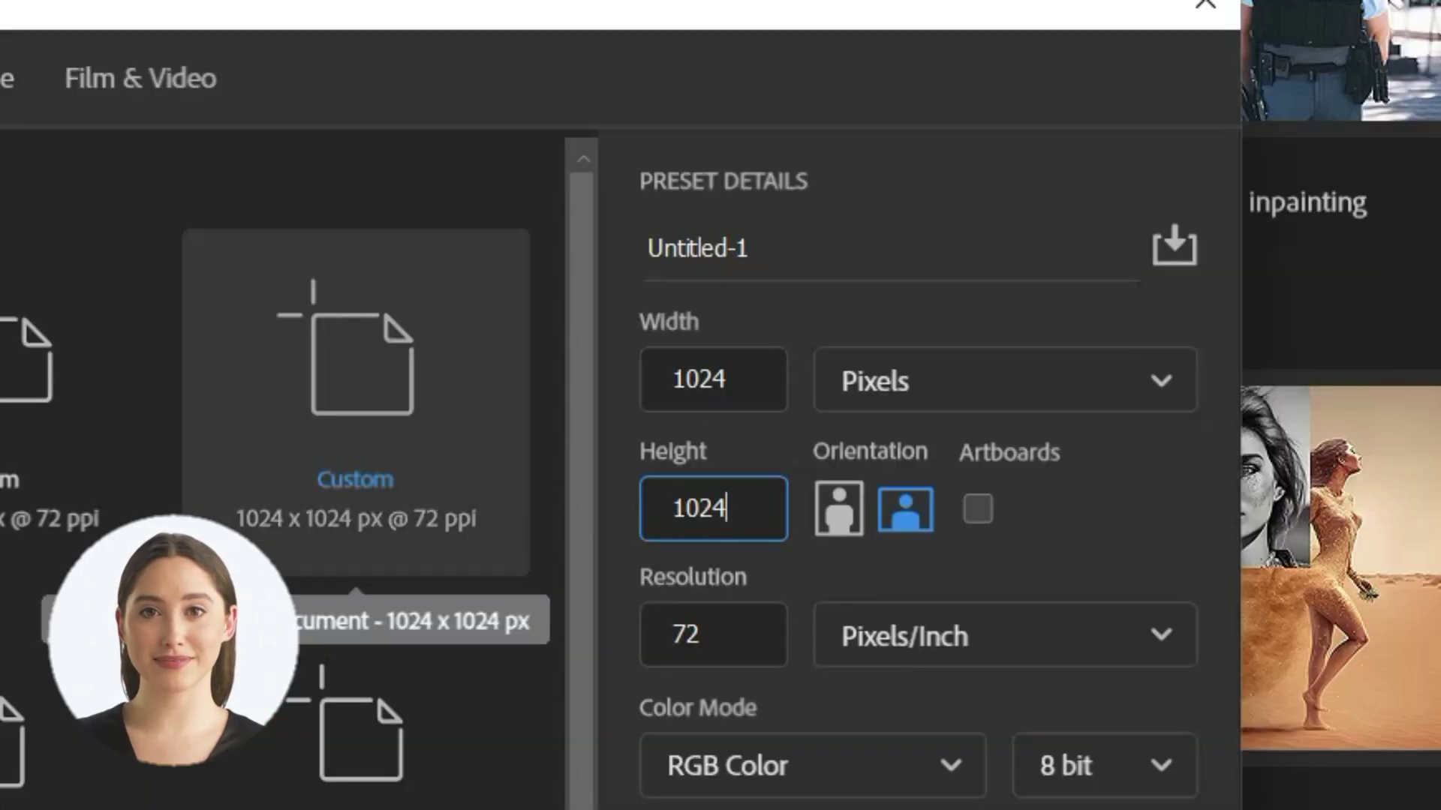
pyautogui.click(1138, 759)
pyautogui.click(156, 269)
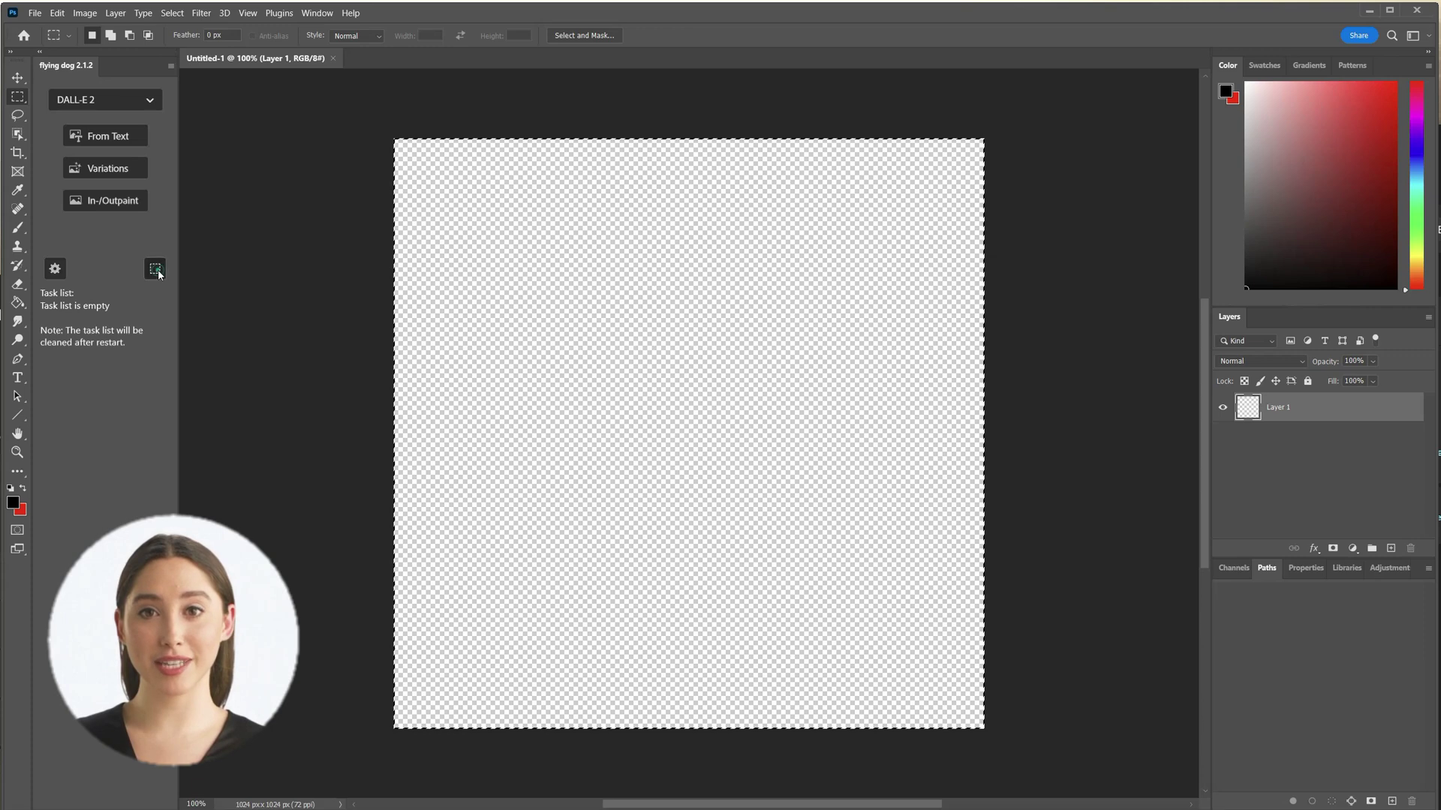
# Start a DALL-E 2 text-to-image task and load the fashion magazine editorial modifiers from the people ideas.
pyautogui.click(109, 134)
pyautogui.click(420, 420)
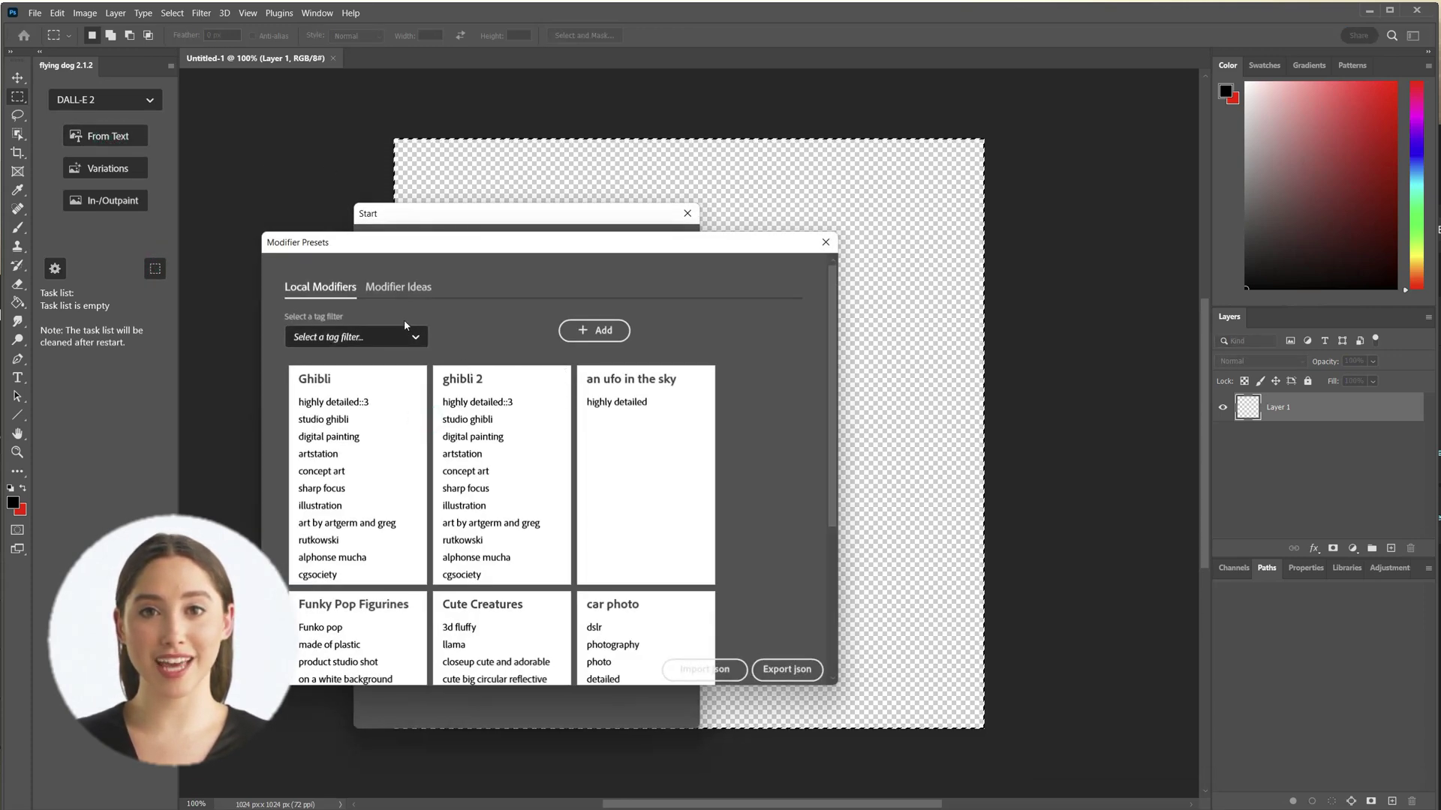
pyautogui.click(405, 286)
pyautogui.click(425, 324)
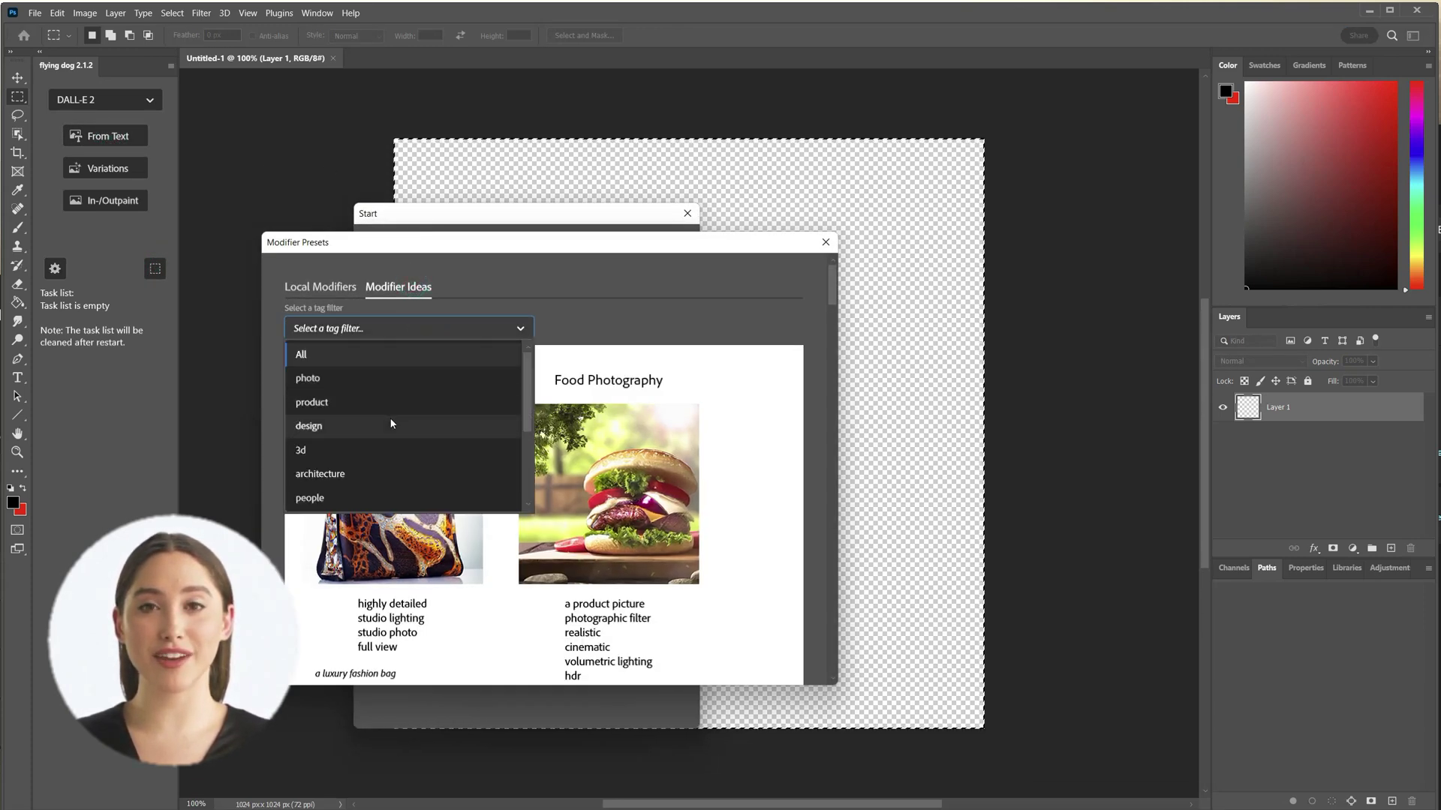
pyautogui.click(382, 497)
pyautogui.click(373, 486)
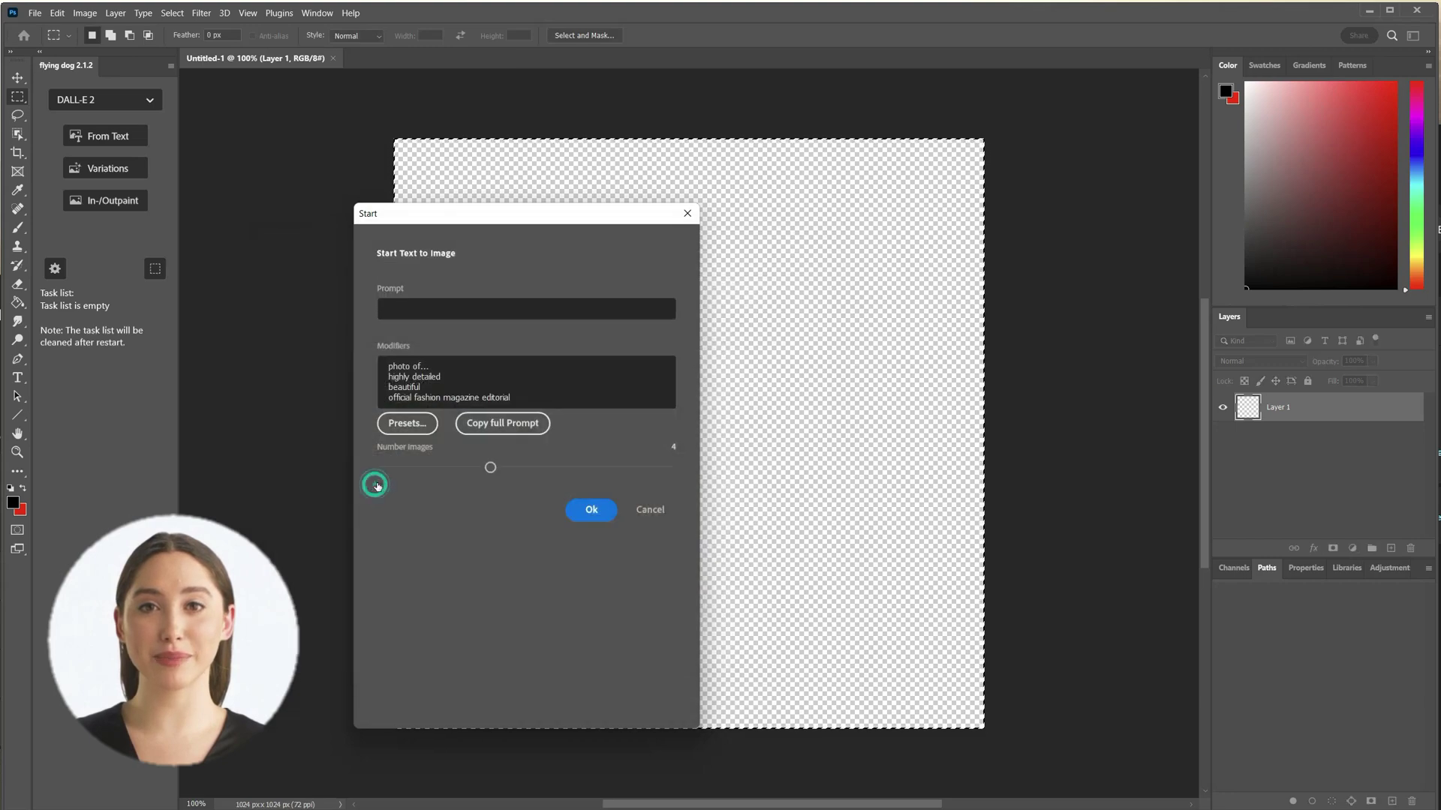
# Enter the prompt "the head of a white female fashion model at the beach, looking right".
pyautogui.click(468, 300)
pyautogui.write('th')
pyautogui.write('e hea')
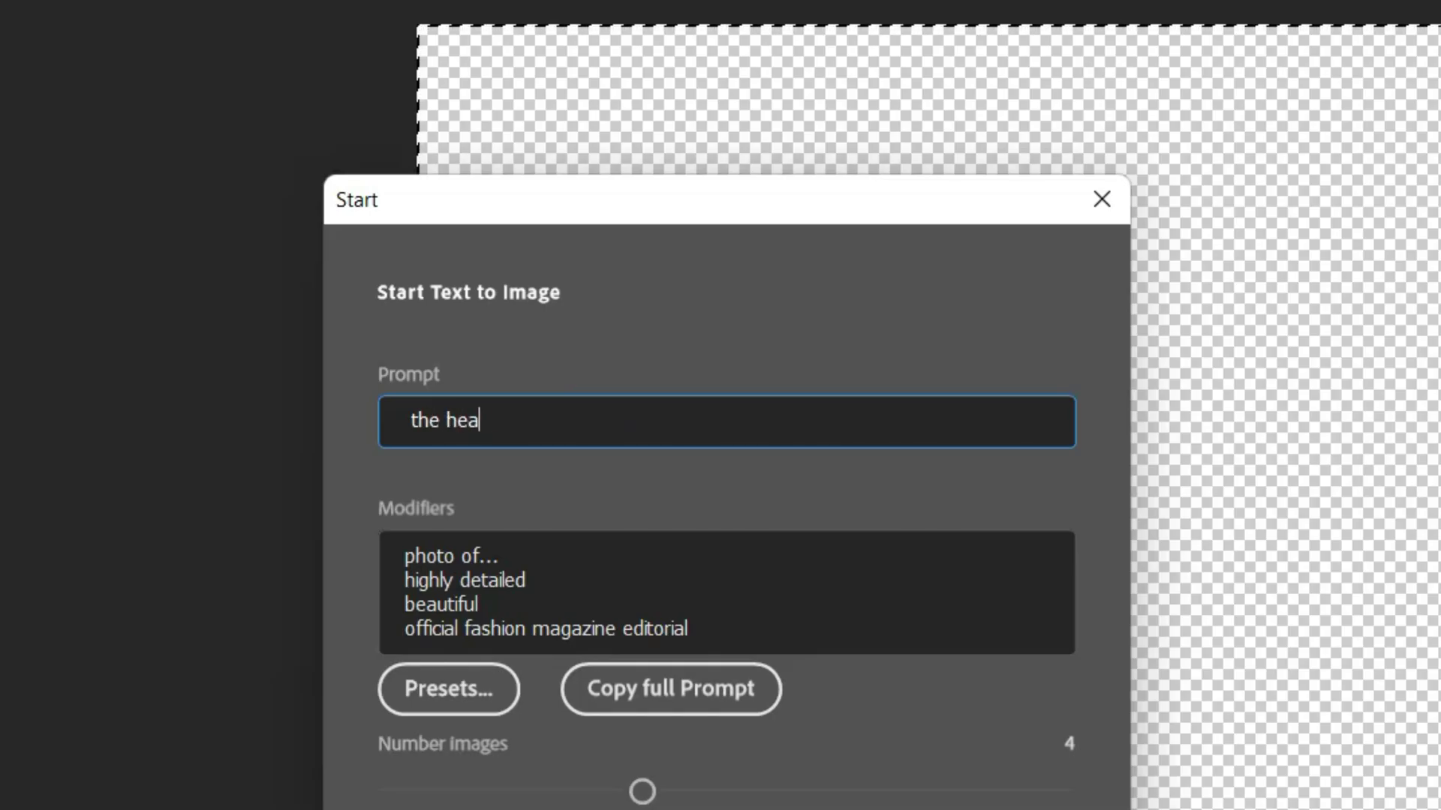
pyautogui.write('d of a white ')
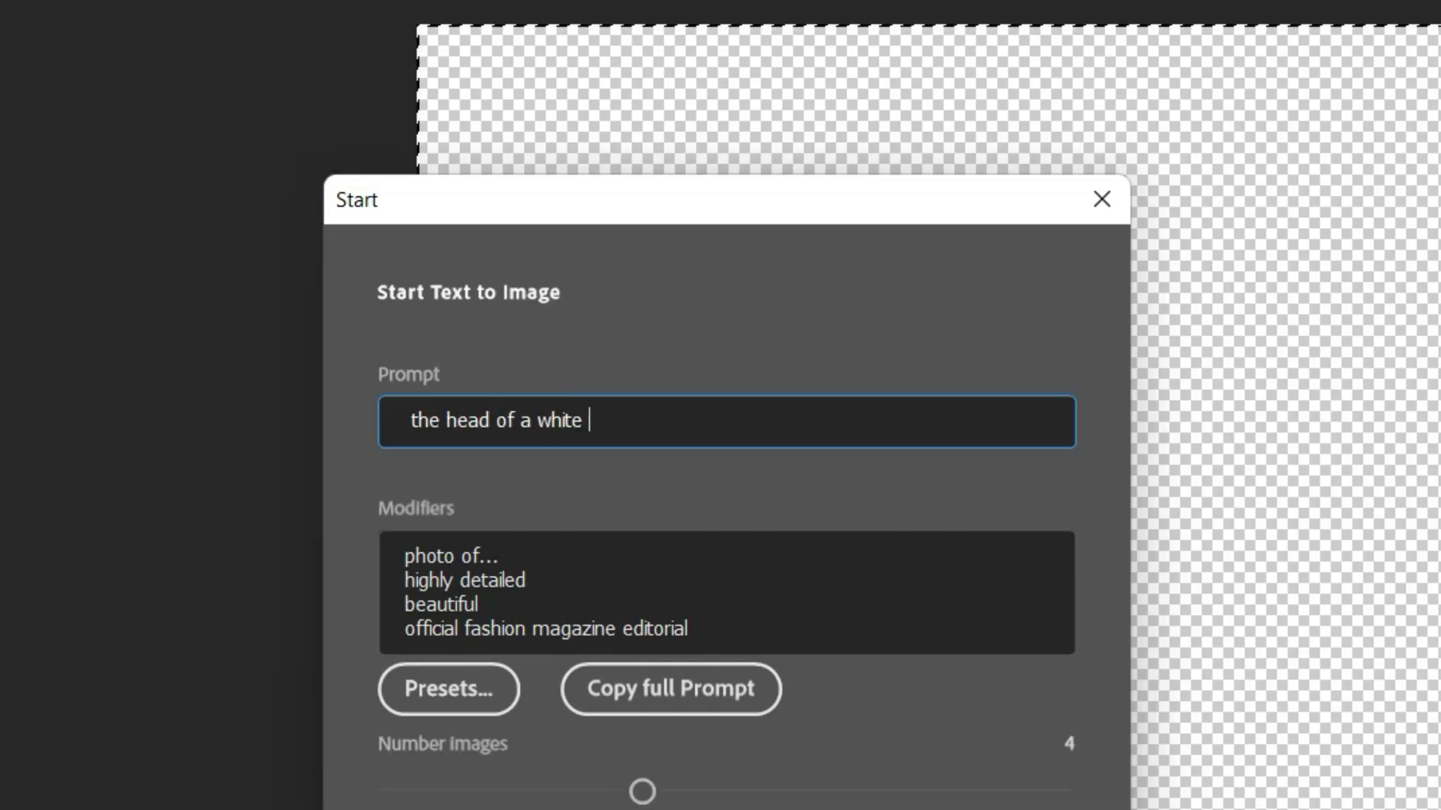
pyautogui.write('female fashion model at the ')
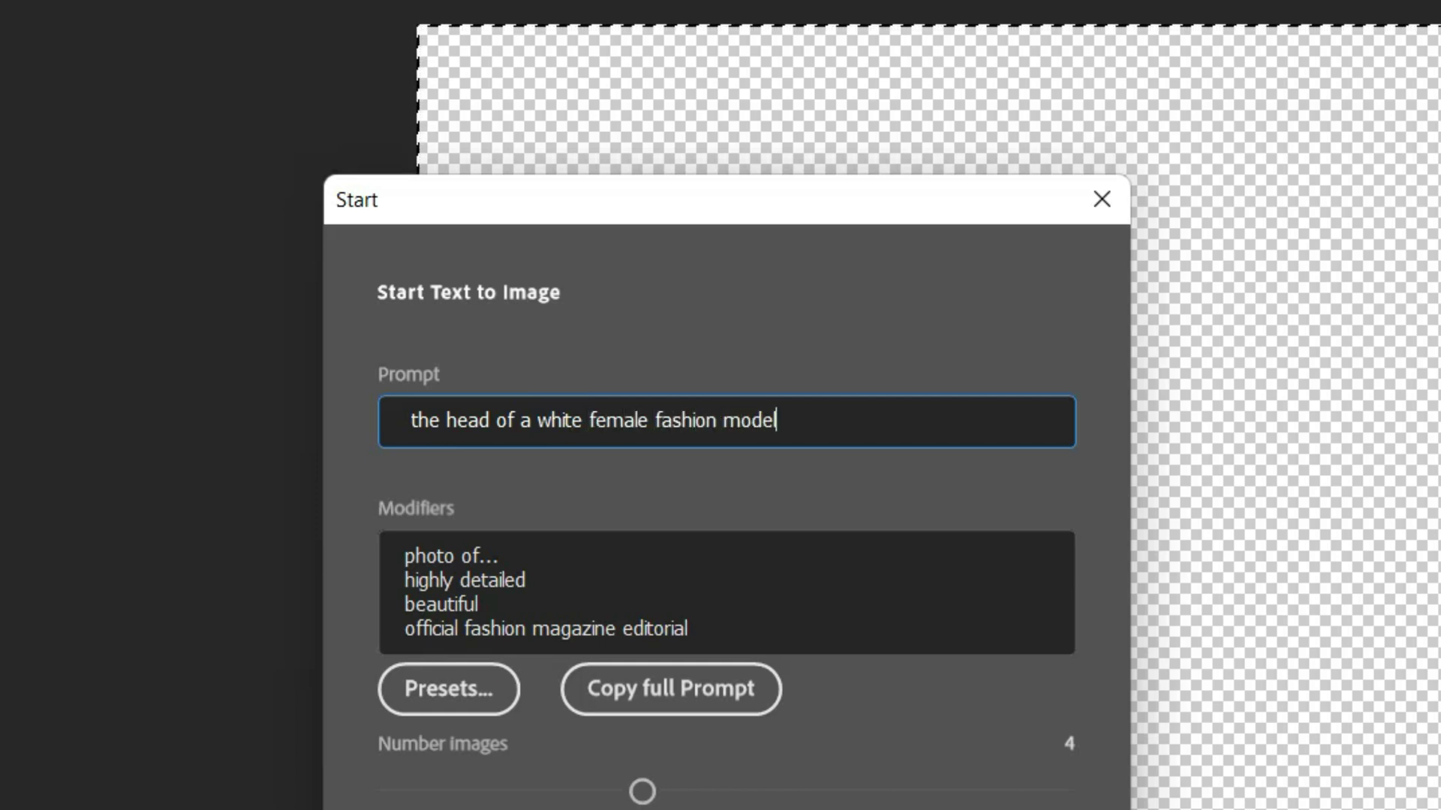
pyautogui.write('beach, looking right')
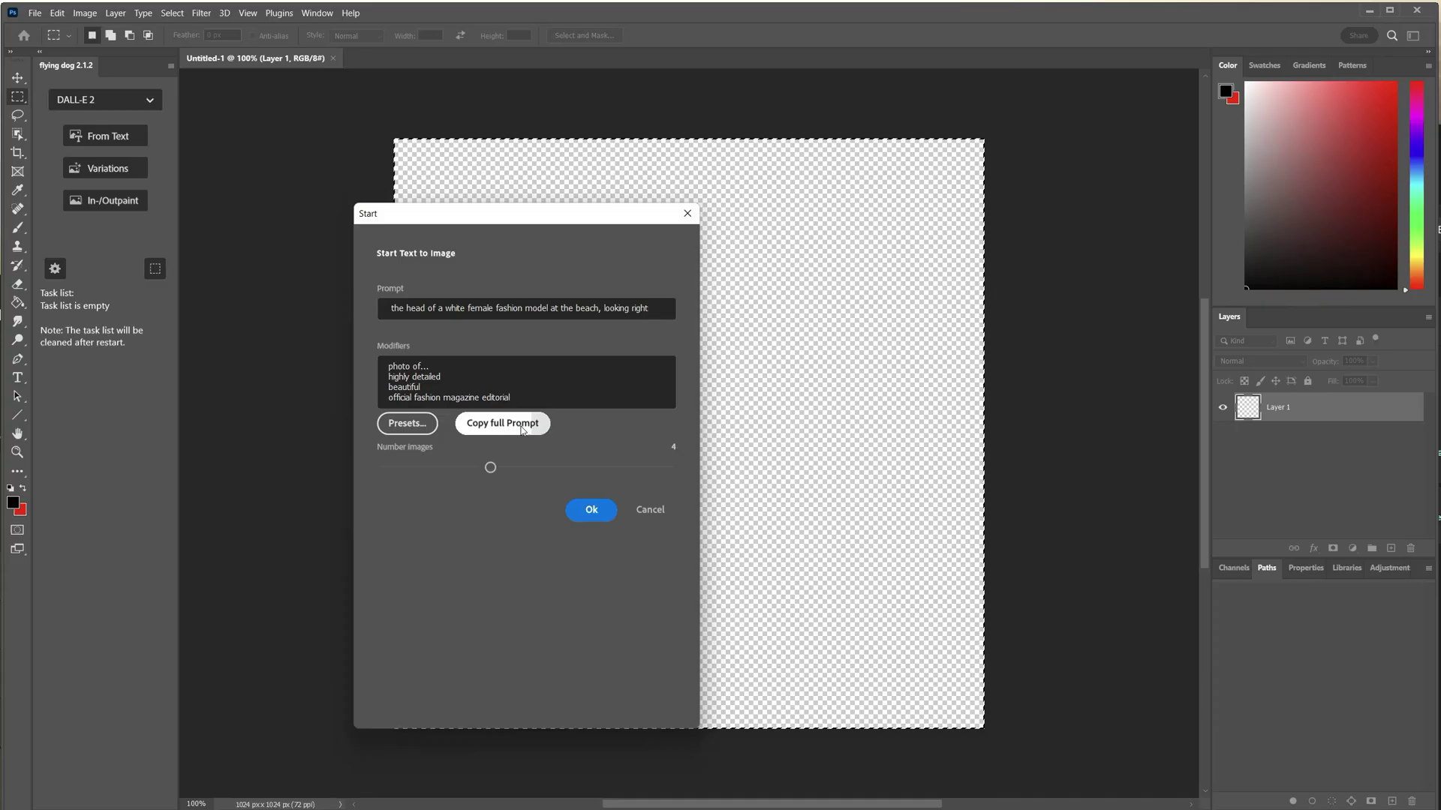
# Copy the full prompt and generate four images from it.
pyautogui.click(670, 689)
pyautogui.click(784, 407)
pyautogui.click(591, 510)
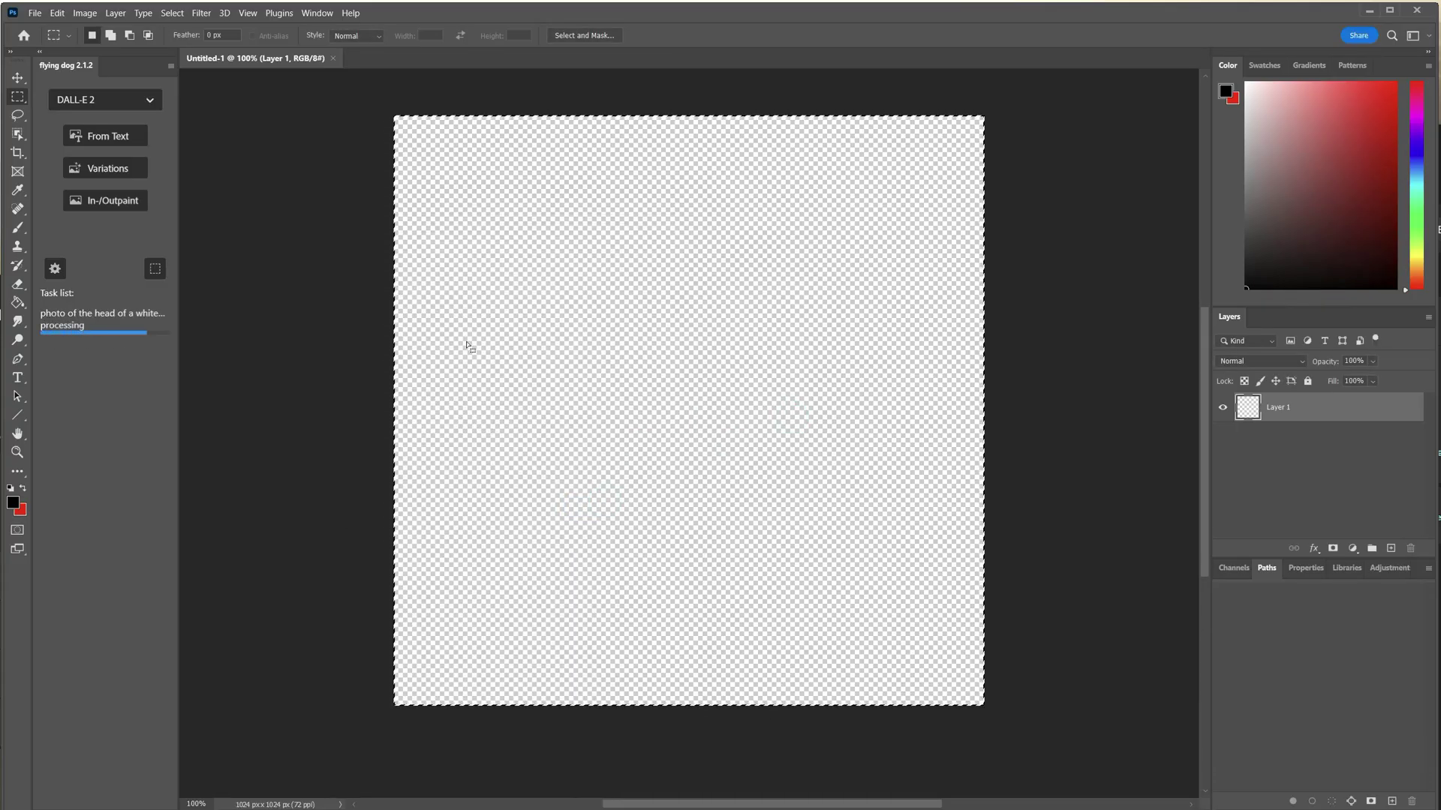
# Review the generated portraits and place the second one, with wet dark hair, on the canvas.
pyautogui.click(87, 334)
pyautogui.scroll(-5, 684, 436)
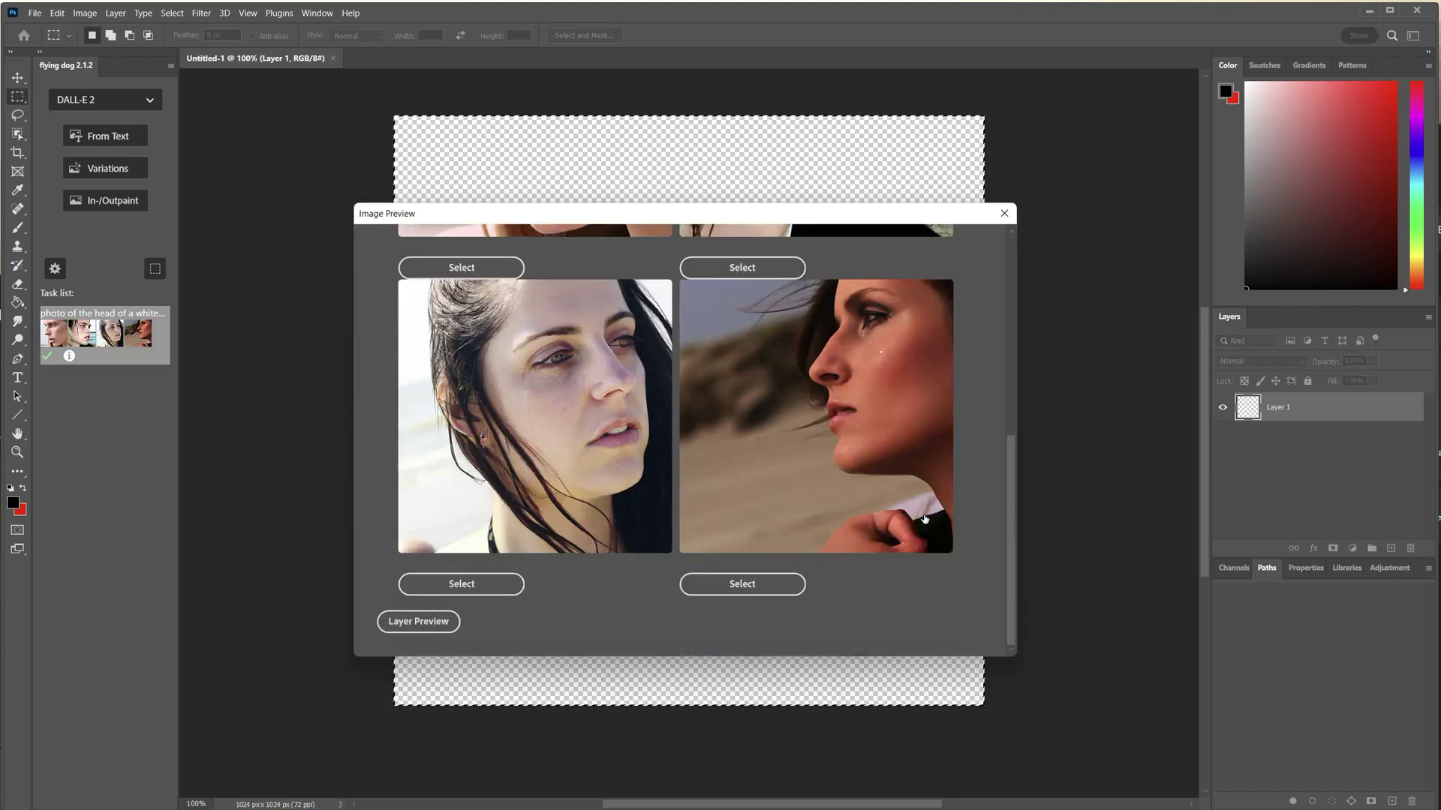
pyautogui.scroll(5, 684, 435)
pyautogui.scroll(-2, 741, 450)
pyautogui.click(741, 530)
# Replace "fashion" with "vogue" in the last modifier so it reads "official vogue magazine editorial".
pyautogui.scroll(2, 803, 484)
pyautogui.click(483, 328)
pyautogui.press('Down')
pyautogui.press('Down')
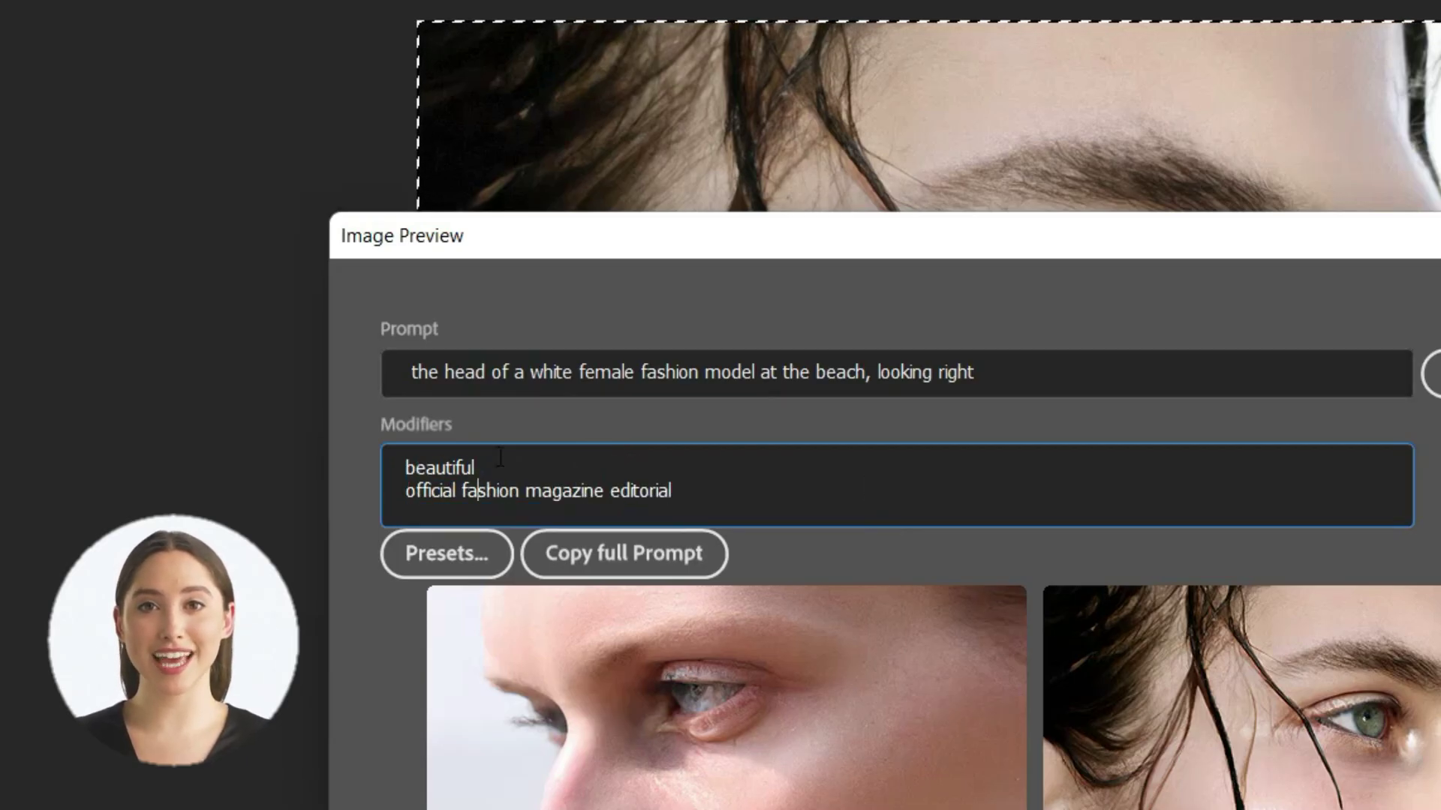
pyautogui.doubleClick(485, 491)
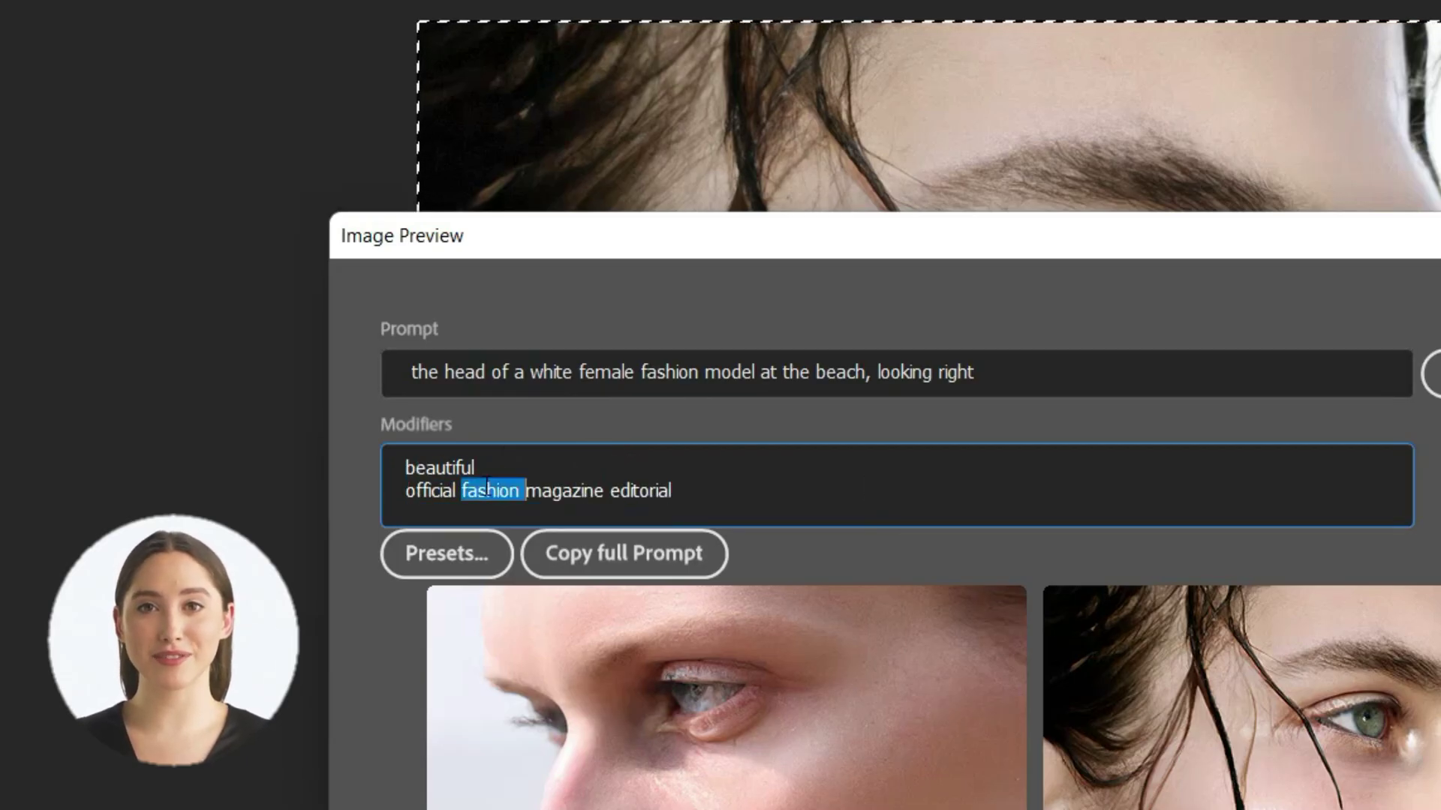
pyautogui.write('vogue')
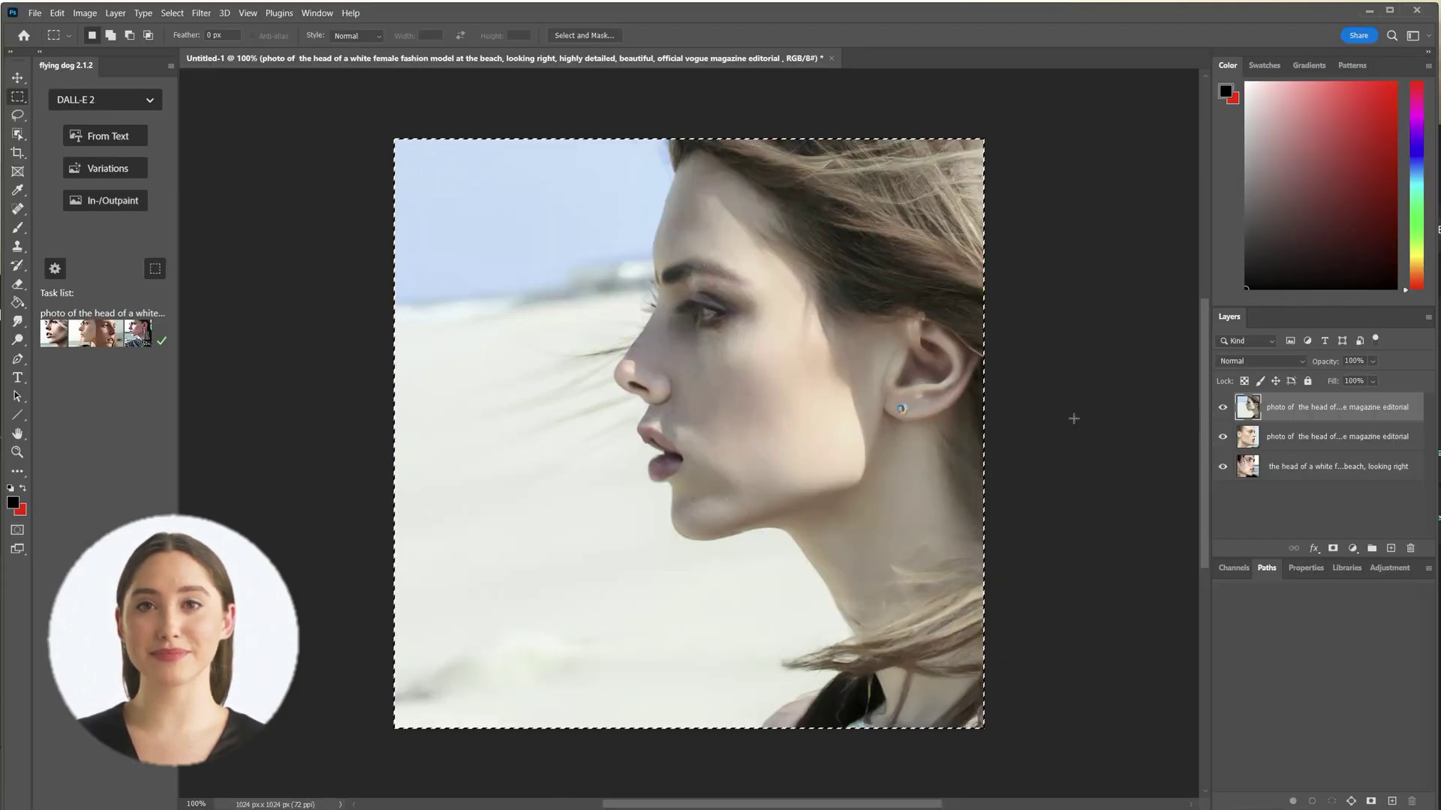
# Flip the top portrait layer horizontally so the model faces right.
pyautogui.click(57, 13)
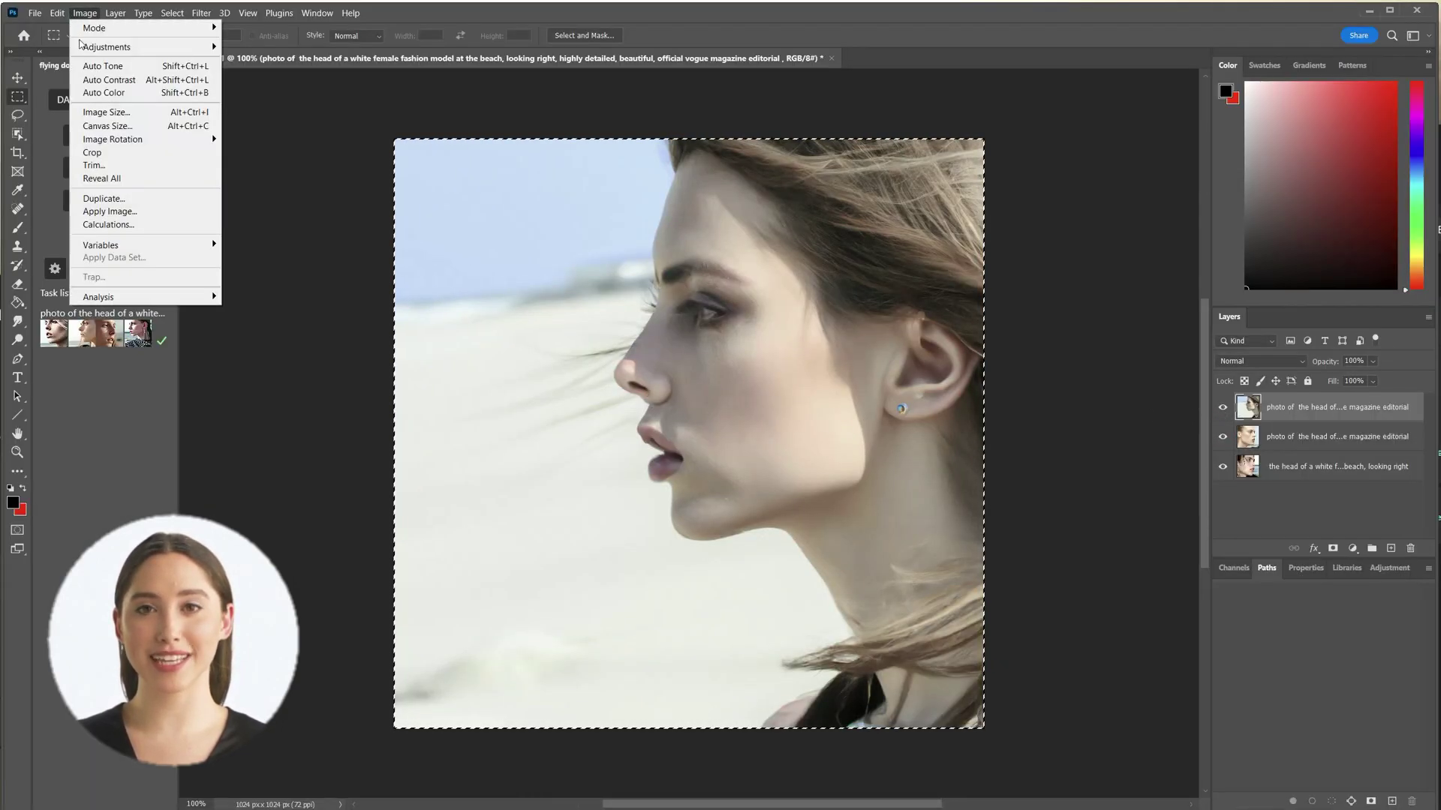
pyautogui.moveTo(160, 328)
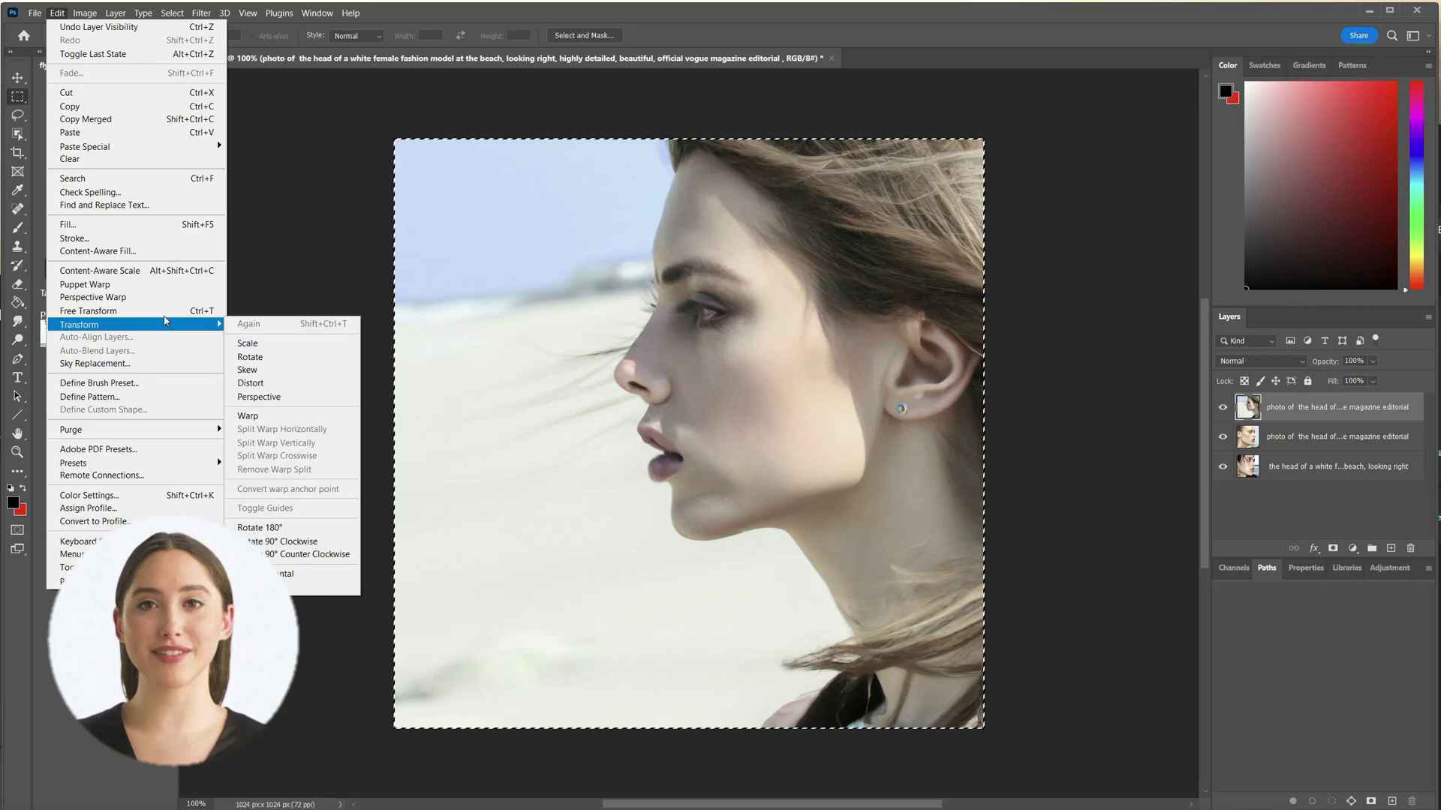
pyautogui.click(285, 541)
# Create a second new document 1400 pixels wide and 800 pixels high.
pyautogui.click(35, 12)
pyautogui.click(41, 23)
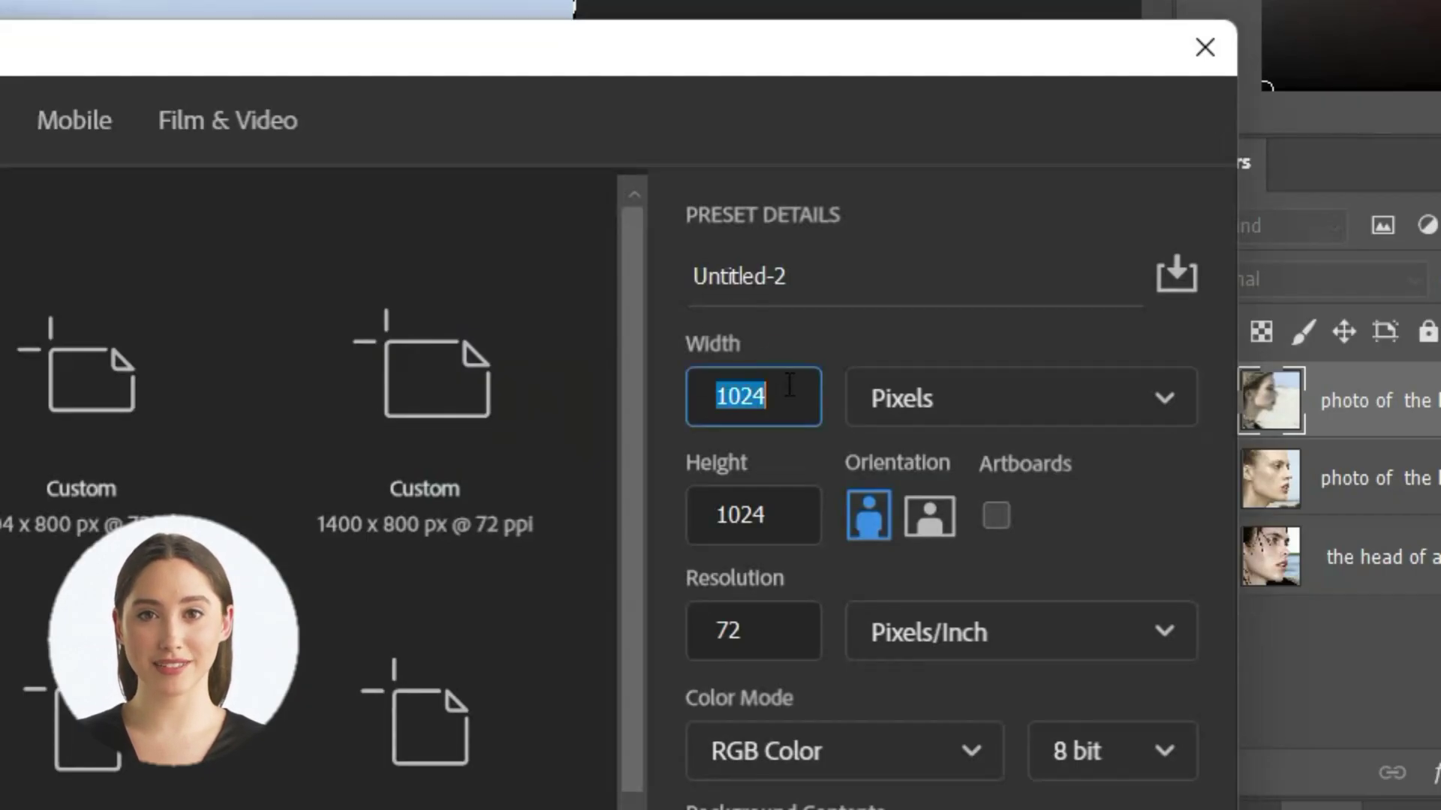
pyautogui.write('1400')
pyautogui.press('Tab')
pyautogui.press('Return')
# Copy the flipped portrait from the first document and paste it into the 1400 × 800 document.
pyautogui.click(583, 57)
pyautogui.click(57, 12)
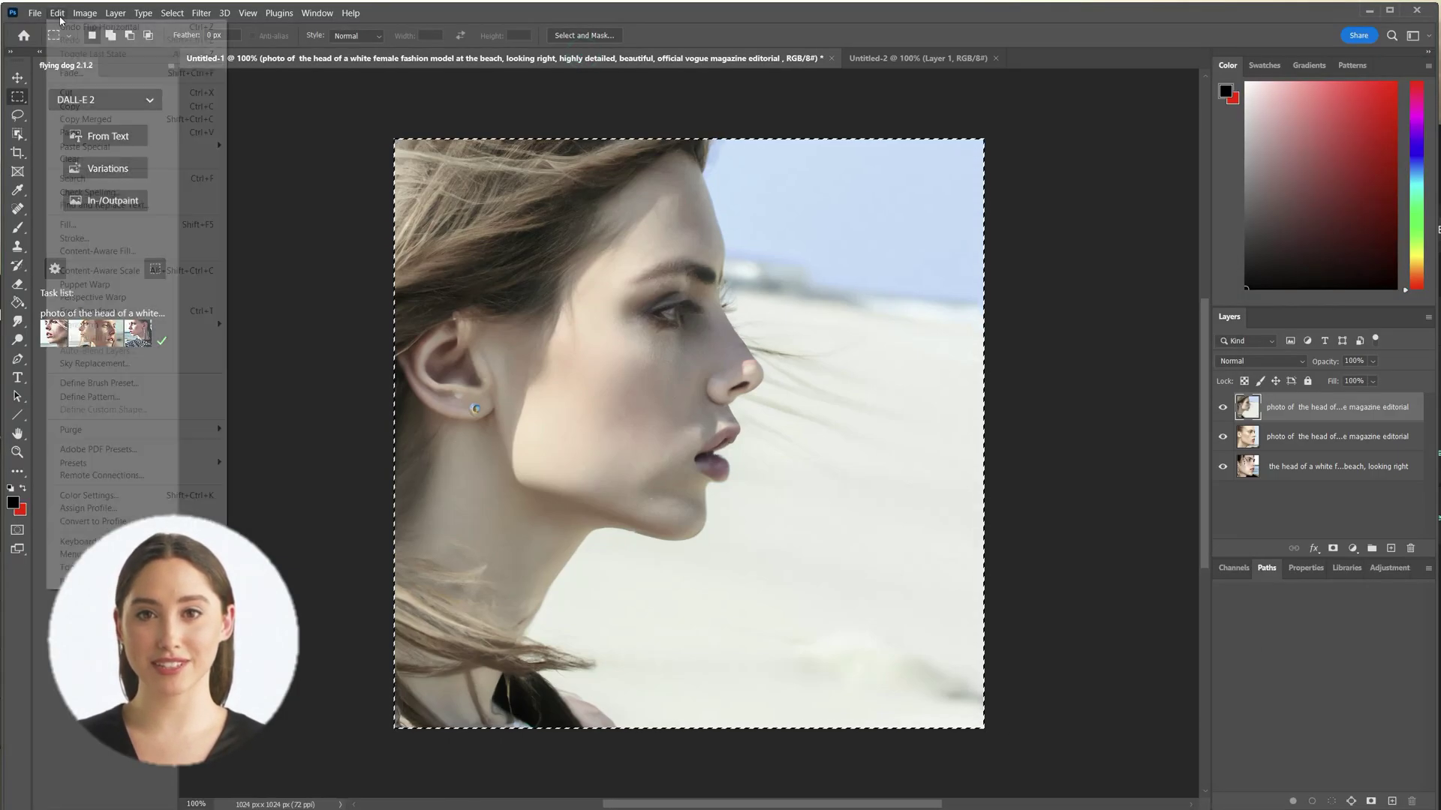
pyautogui.click(70, 106)
pyautogui.click(904, 58)
pyautogui.click(51, 12)
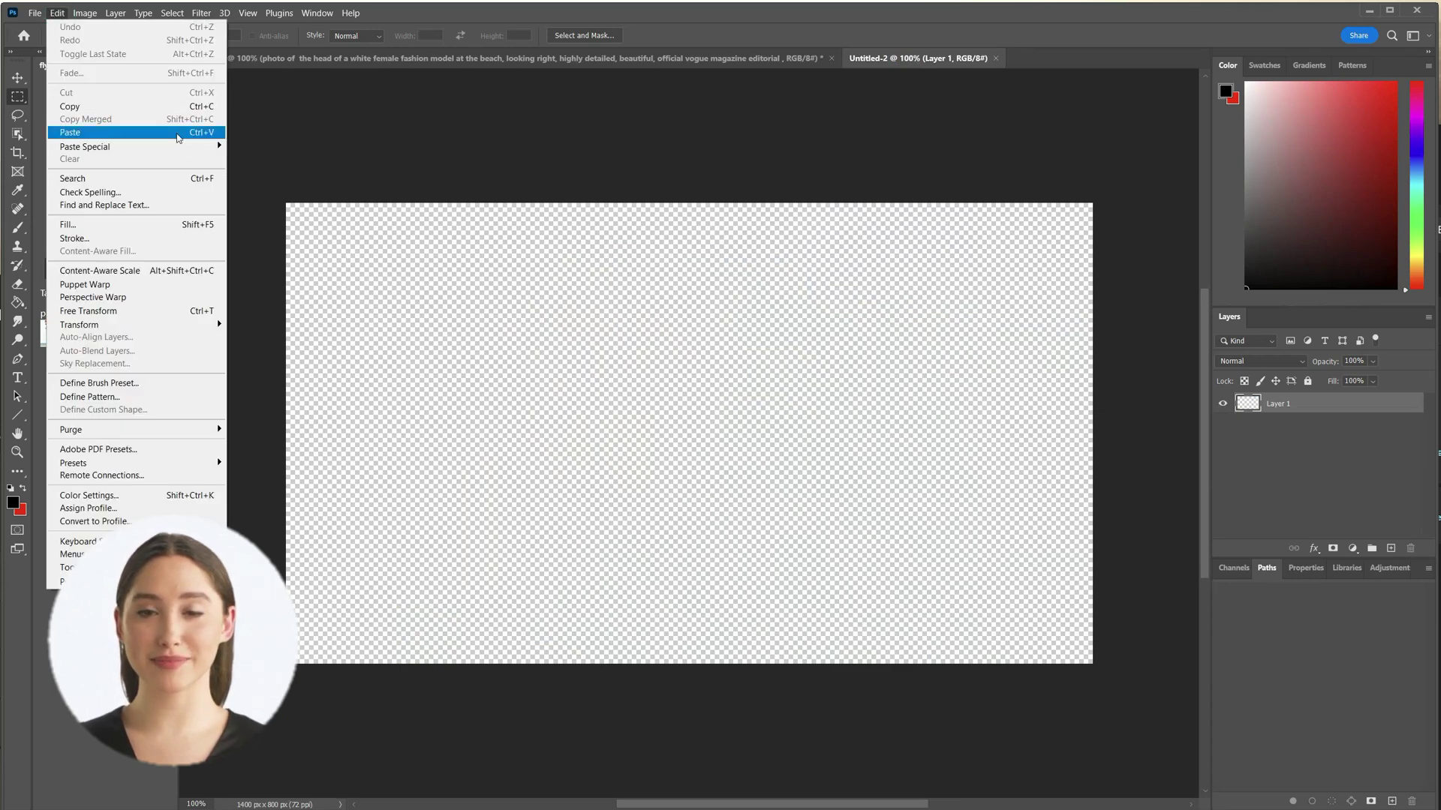
pyautogui.click(71, 132)
# Scale the pasted portrait to about 43% and move it into the right half of the canvas.
pyautogui.click(13, 79)
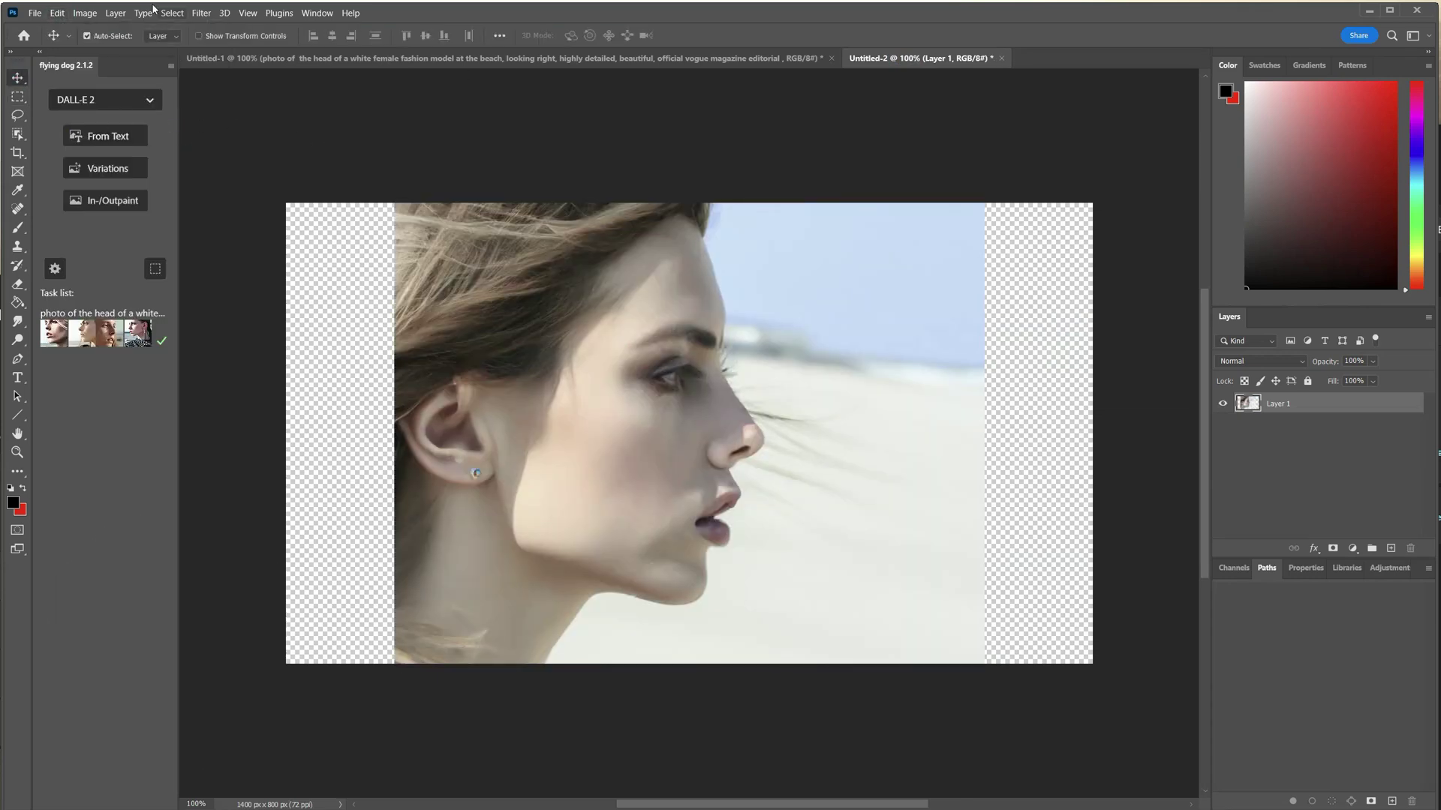
pyautogui.click(57, 13)
pyautogui.moveTo(135, 325)
pyautogui.click(255, 345)
pyautogui.moveTo(982, 794); pyautogui.dragTo(622, 474)
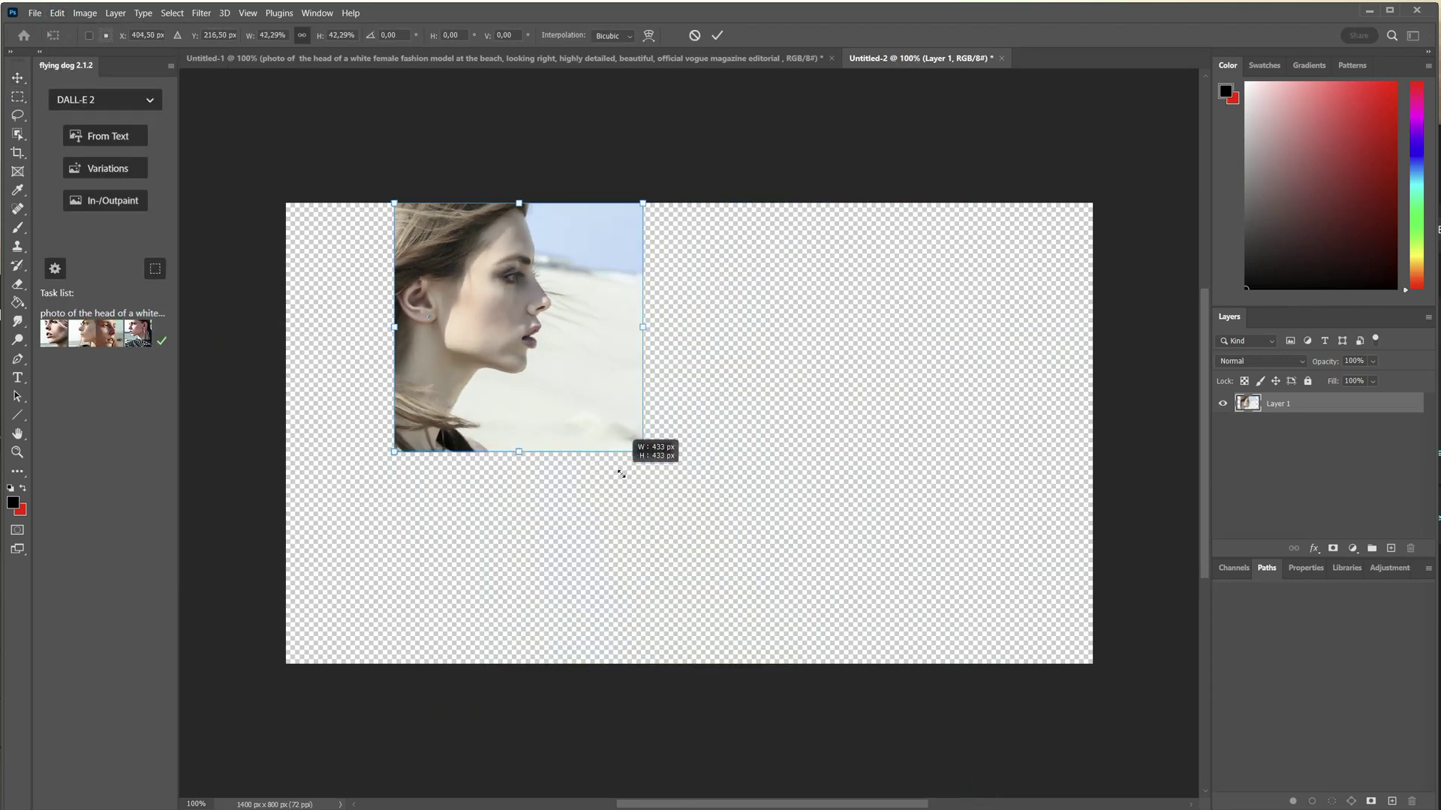
pyautogui.moveTo(502, 316); pyautogui.dragTo(811, 387)
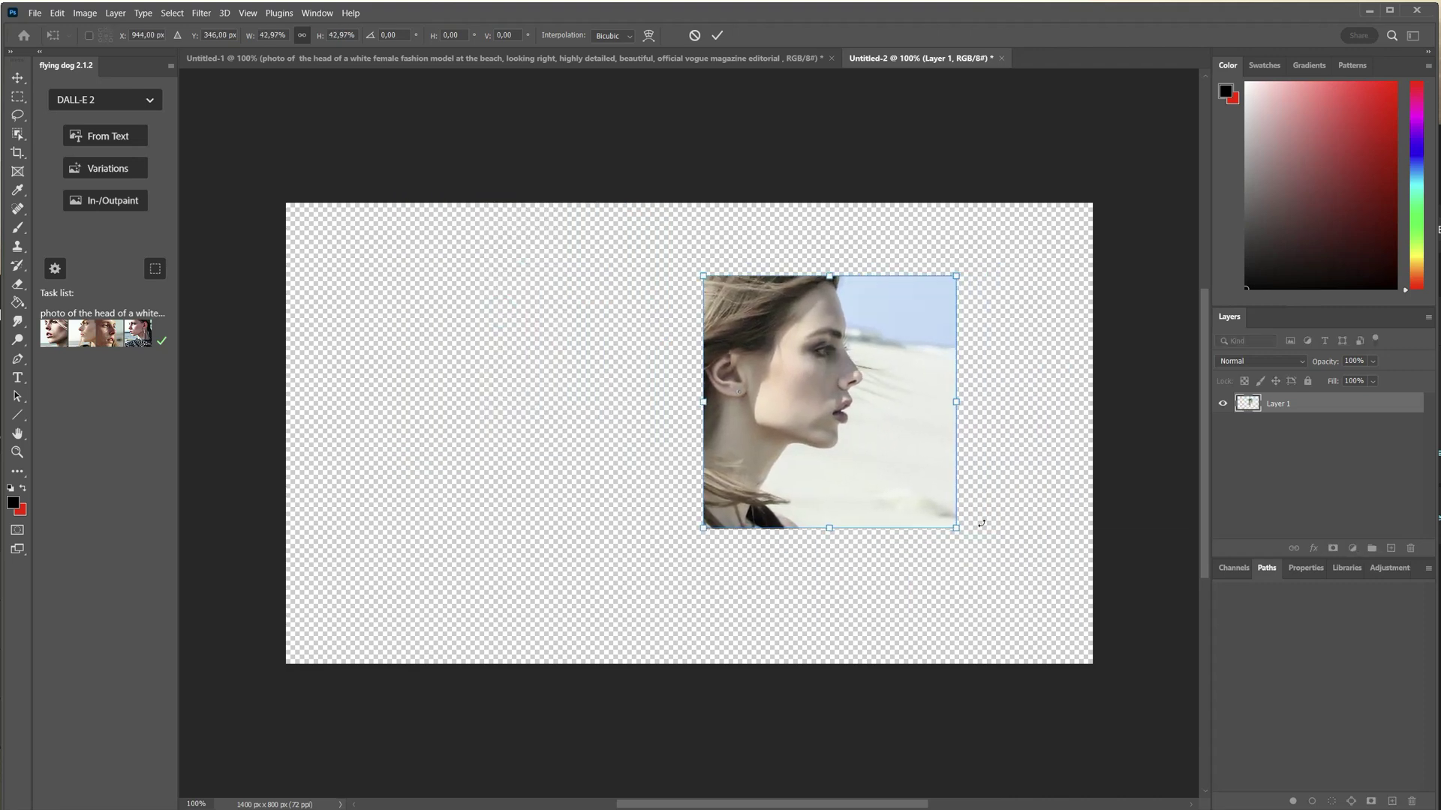
pyautogui.press('Return')
# Make a full-height rectangular selection around the portrait, reaching to the canvas's right edge.
pyautogui.click(17, 97)
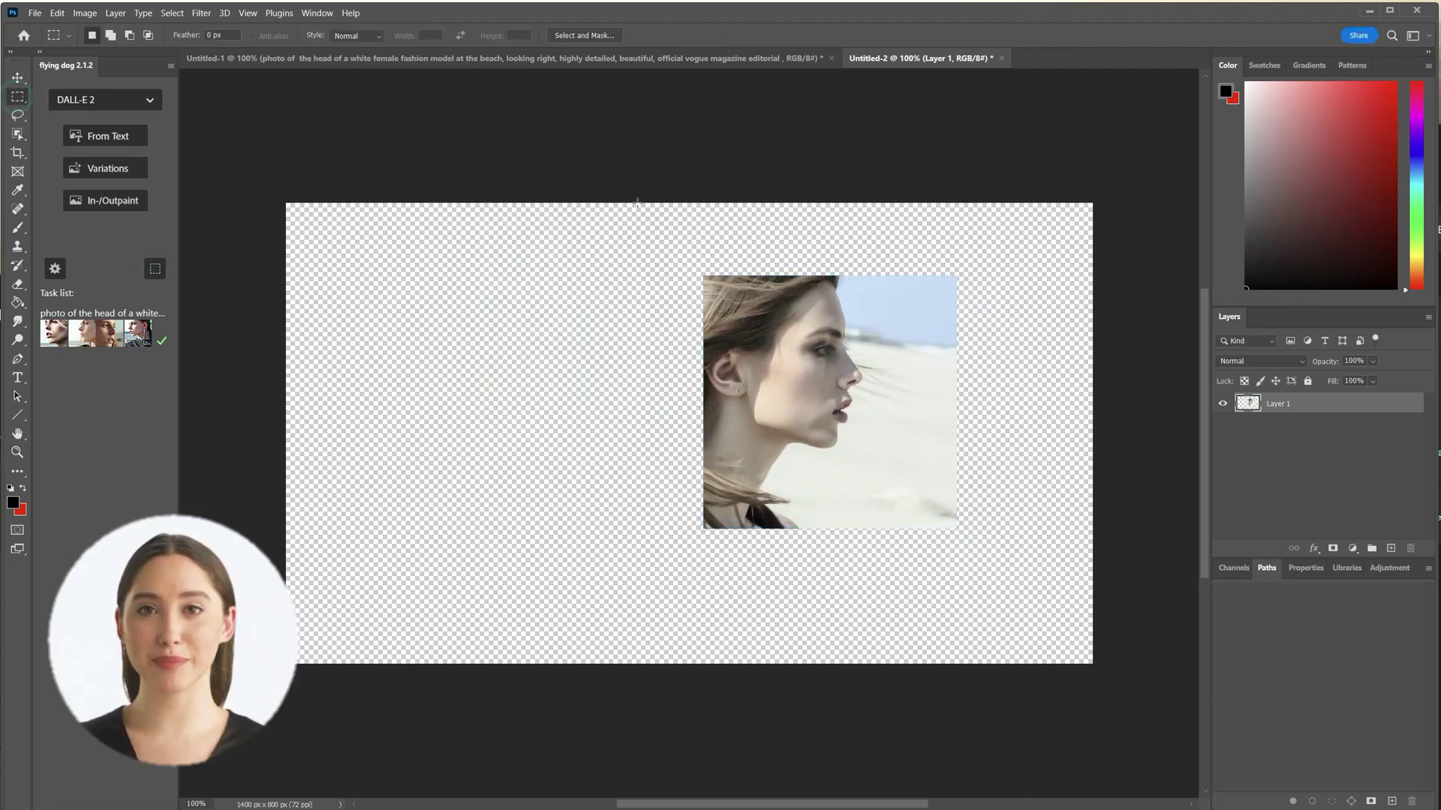
pyautogui.moveTo(641, 199); pyautogui.dragTo(1088, 668)
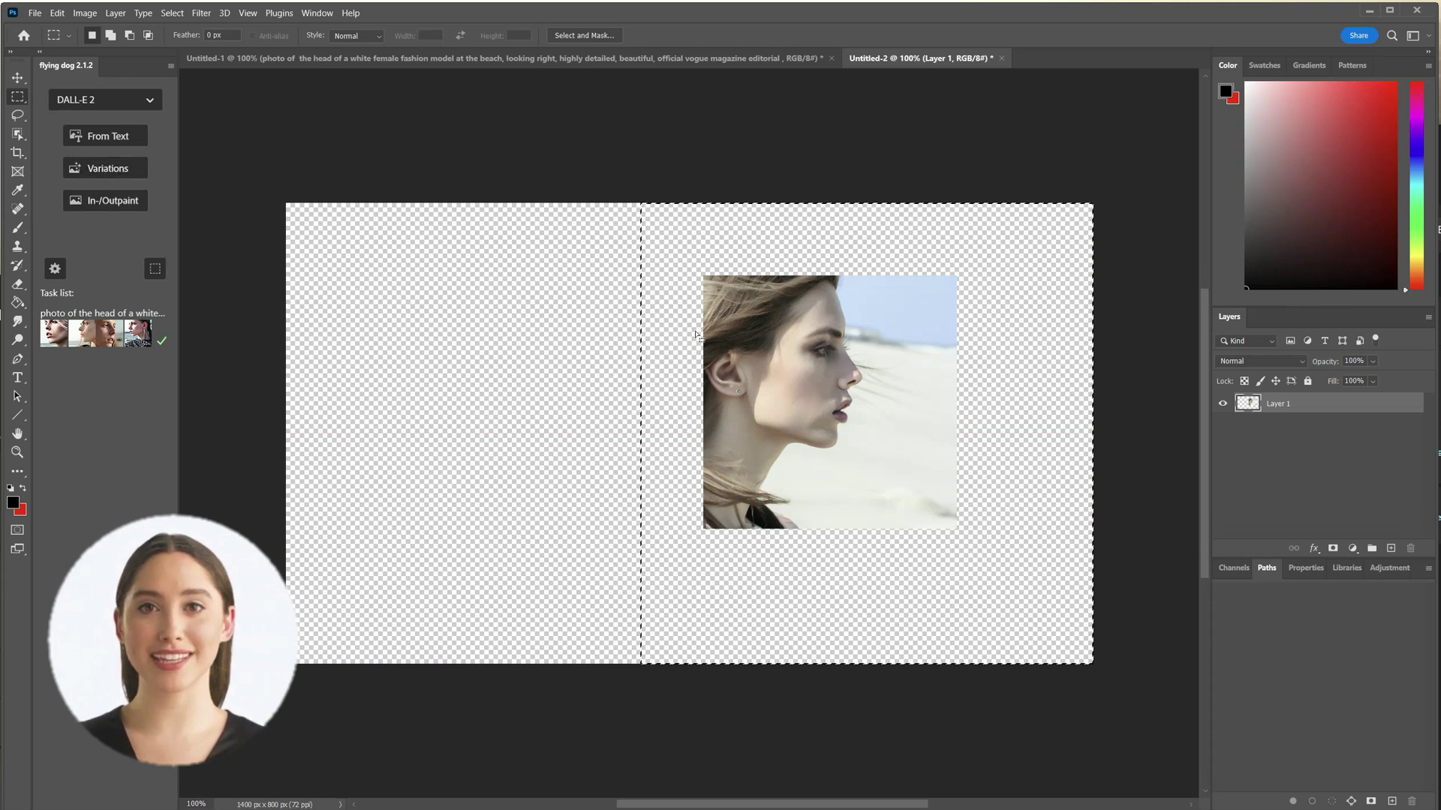
pyautogui.moveTo(1009, 632); pyautogui.dragTo(1095, 667)
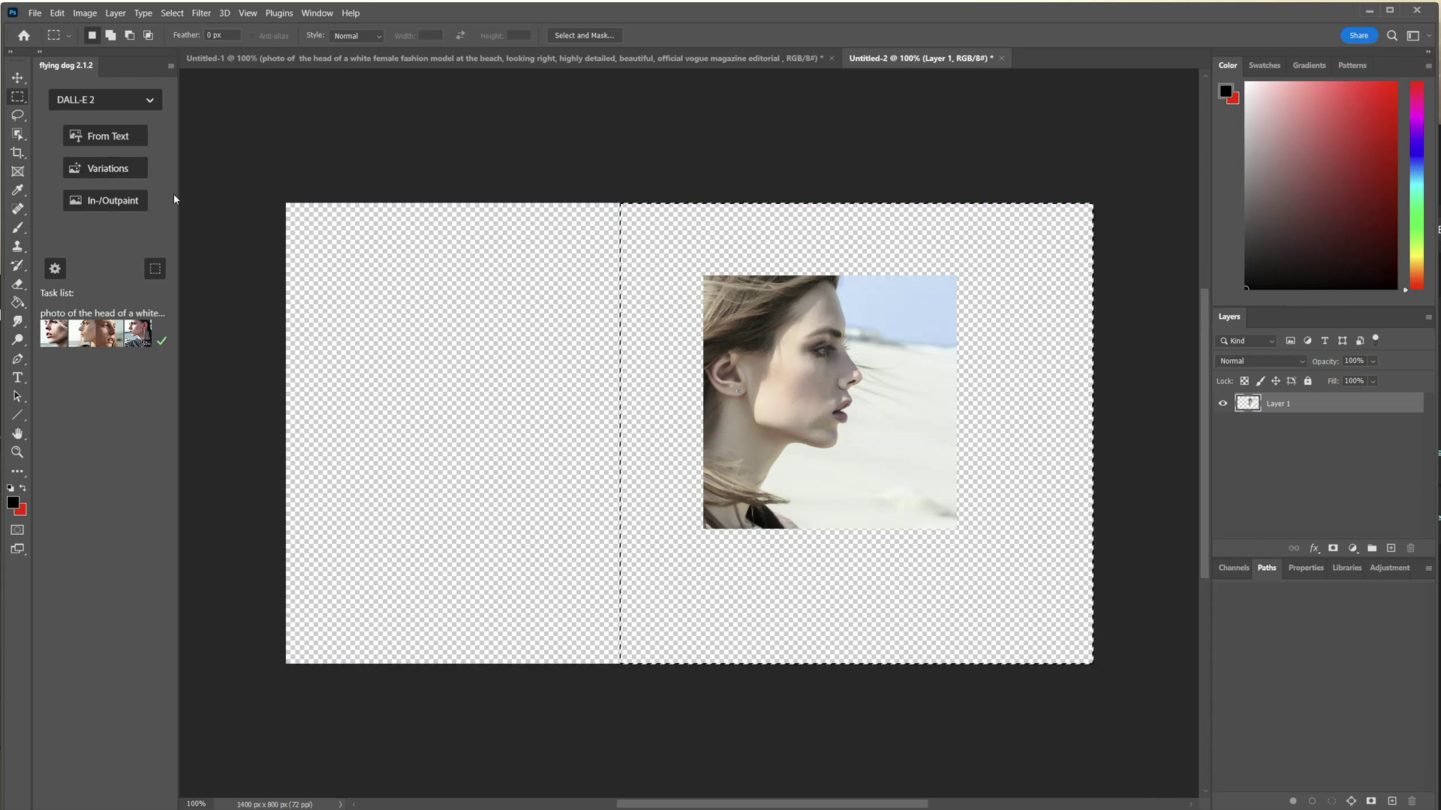
# Outpaint the selected area with the prompt shortened to "fashion model at the beach".
pyautogui.click(105, 200)
pyautogui.click(428, 398)
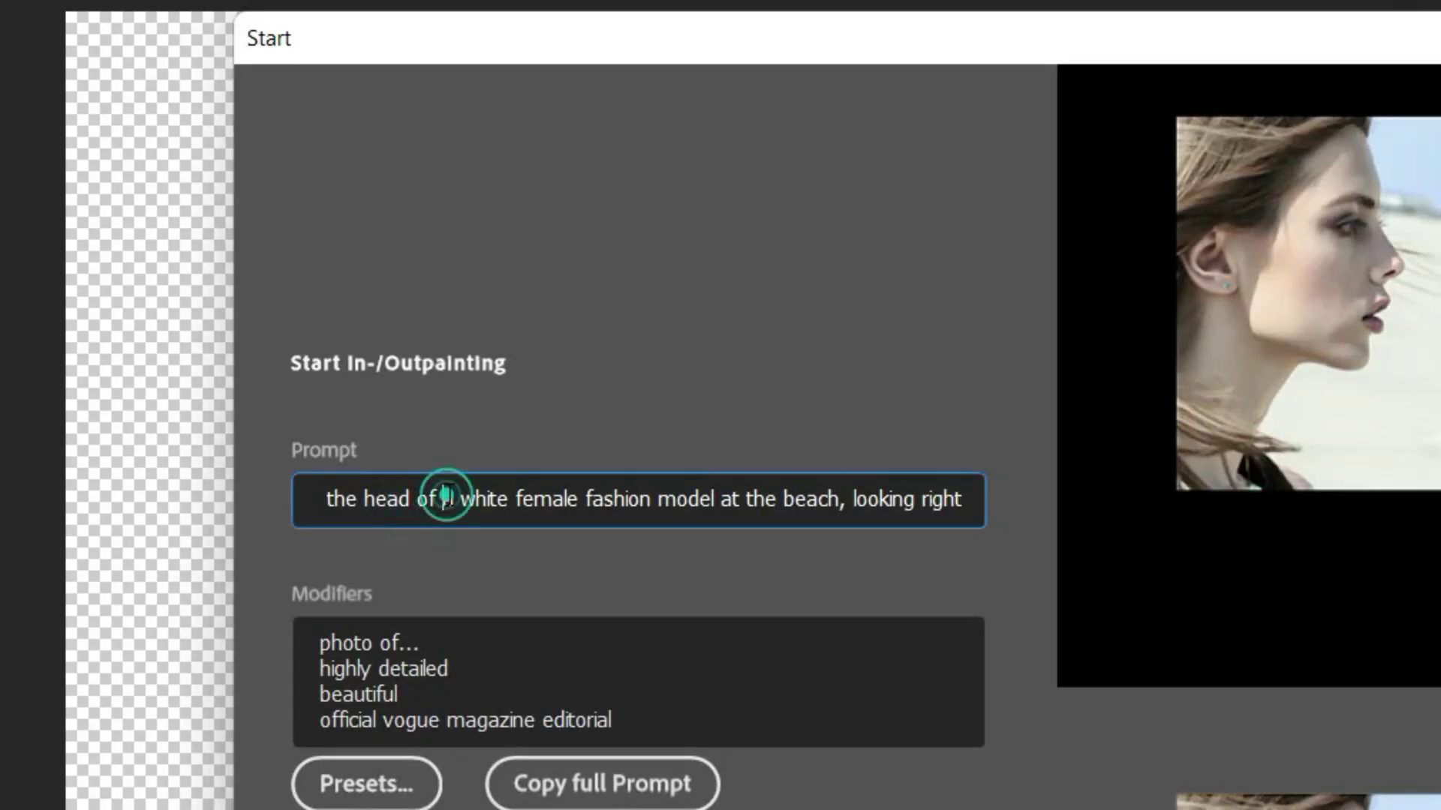
pyautogui.moveTo(585, 498); pyautogui.dragTo(130, 471)
pyautogui.press('BackSpace')
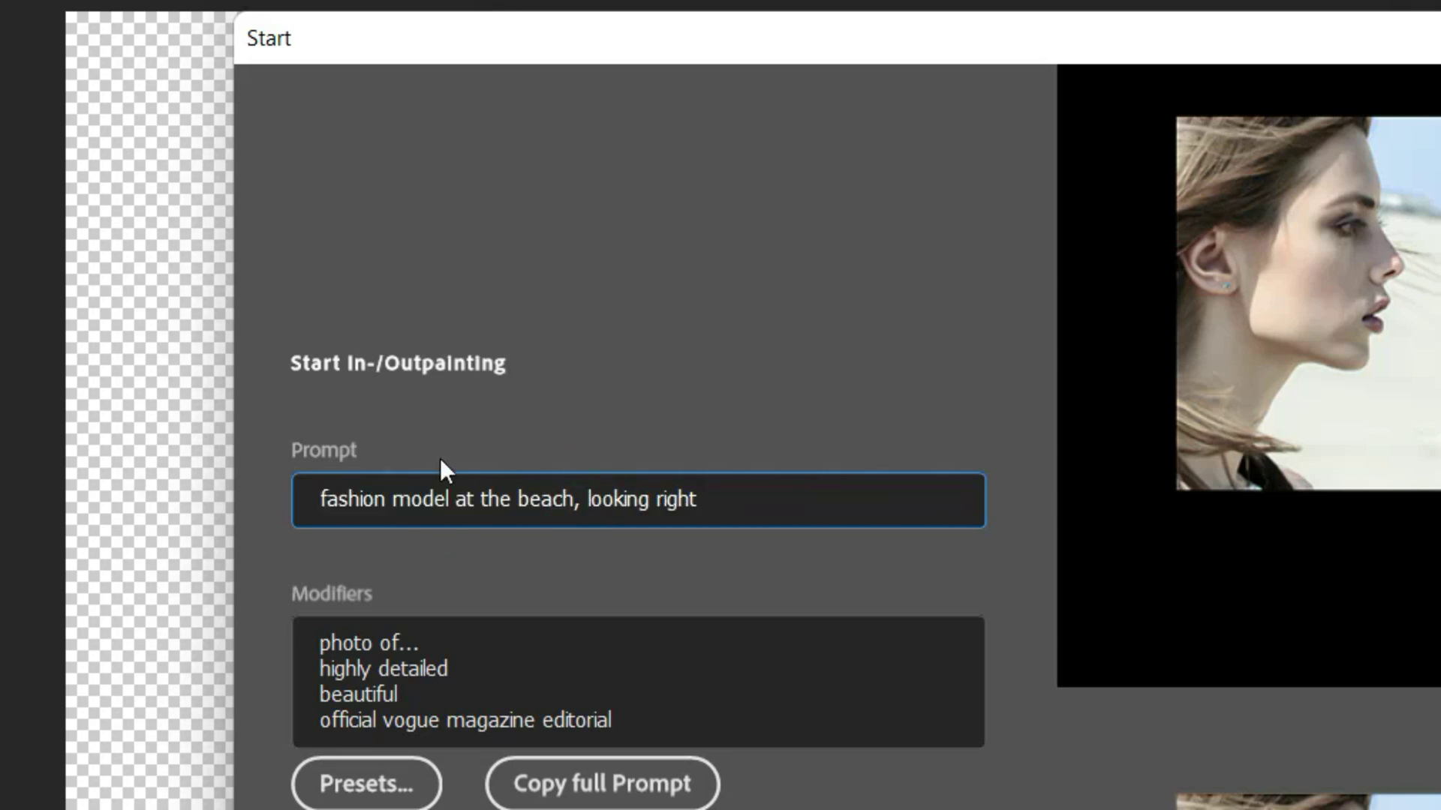
pyautogui.click(582, 498)
pyautogui.hotkey('shift', 'End')
pyautogui.press('Delete')
pyautogui.press('Return')
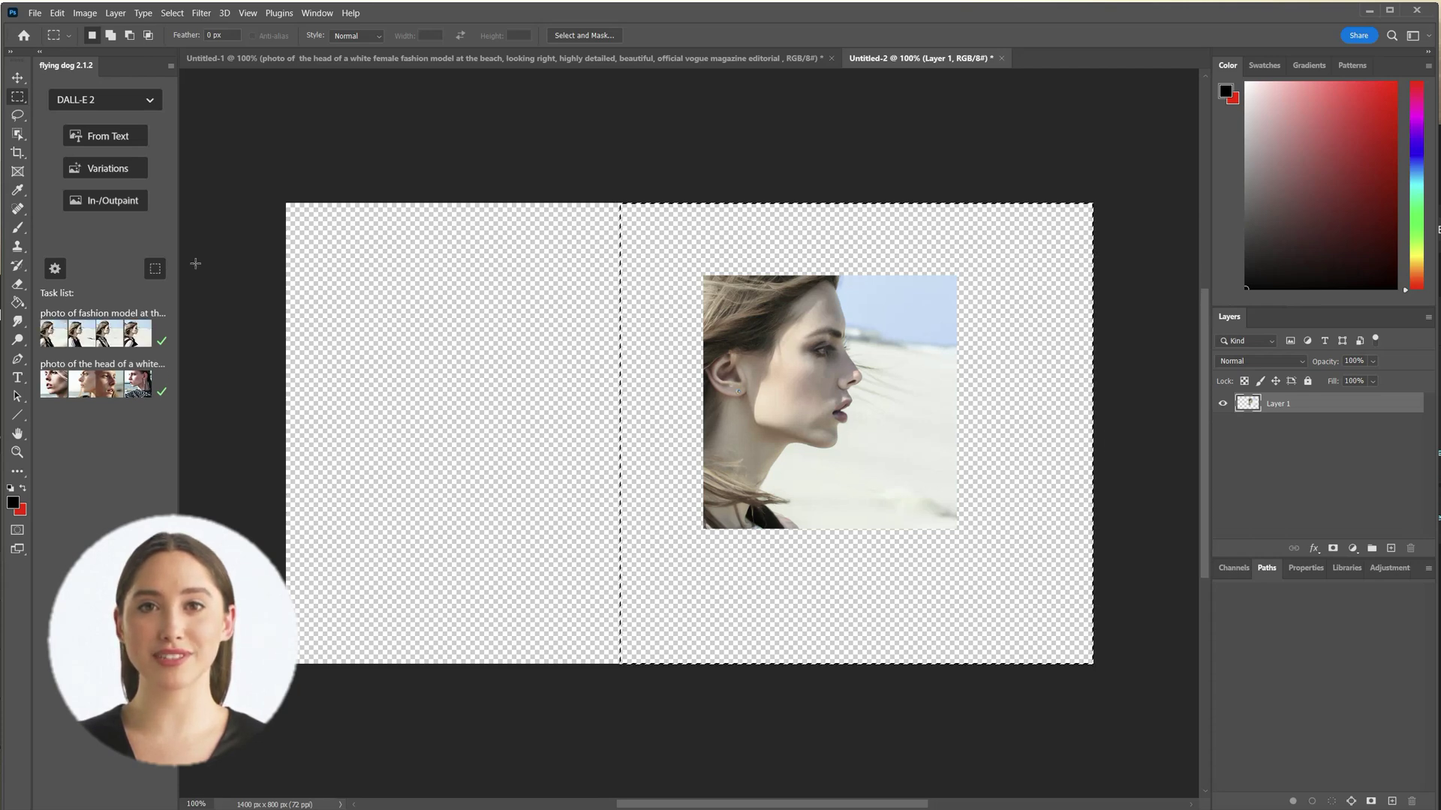
# Look through the outpainting results and preview them as layers on the canvas.
pyautogui.click(86, 331)
pyautogui.scroll(-5, 974, 493)
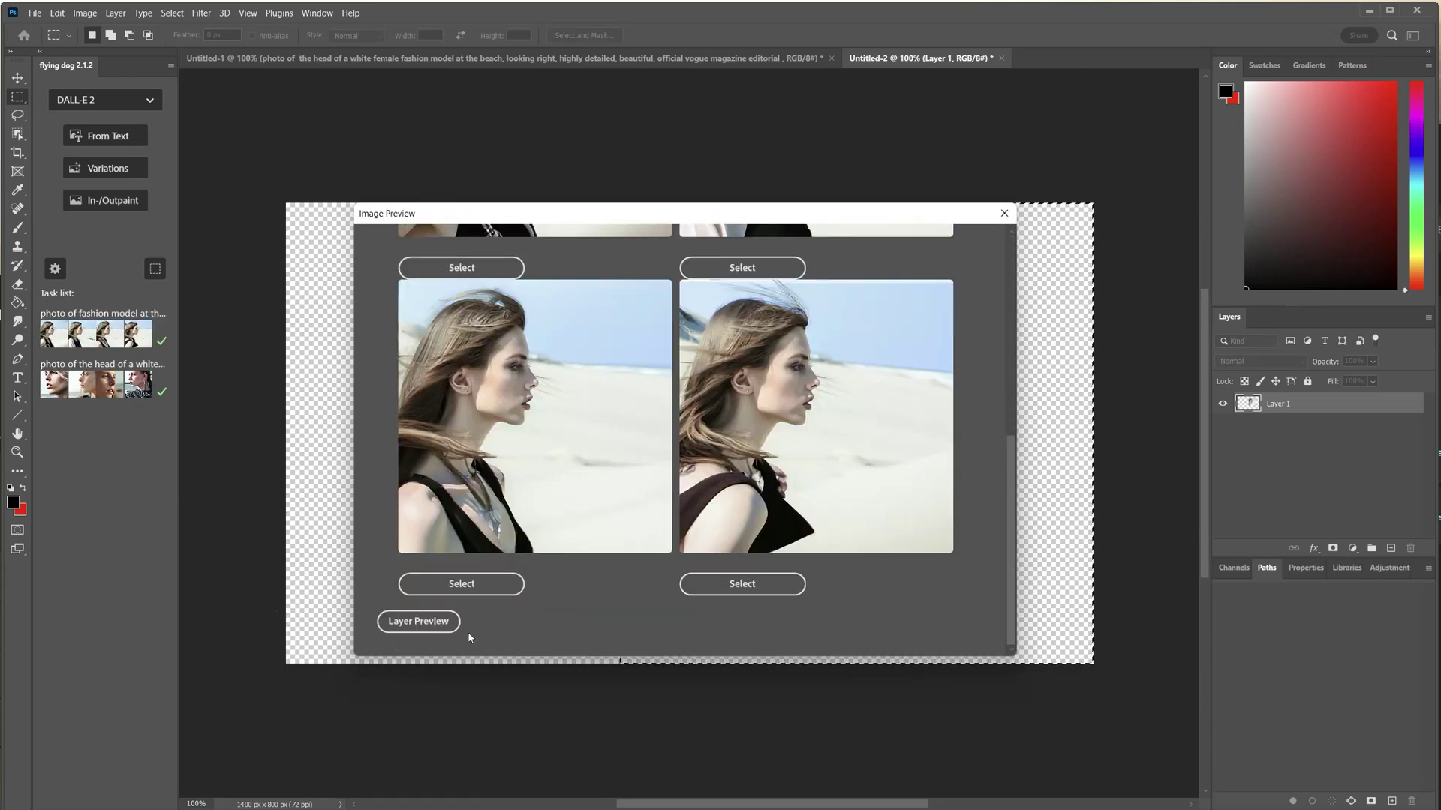
pyautogui.click(449, 624)
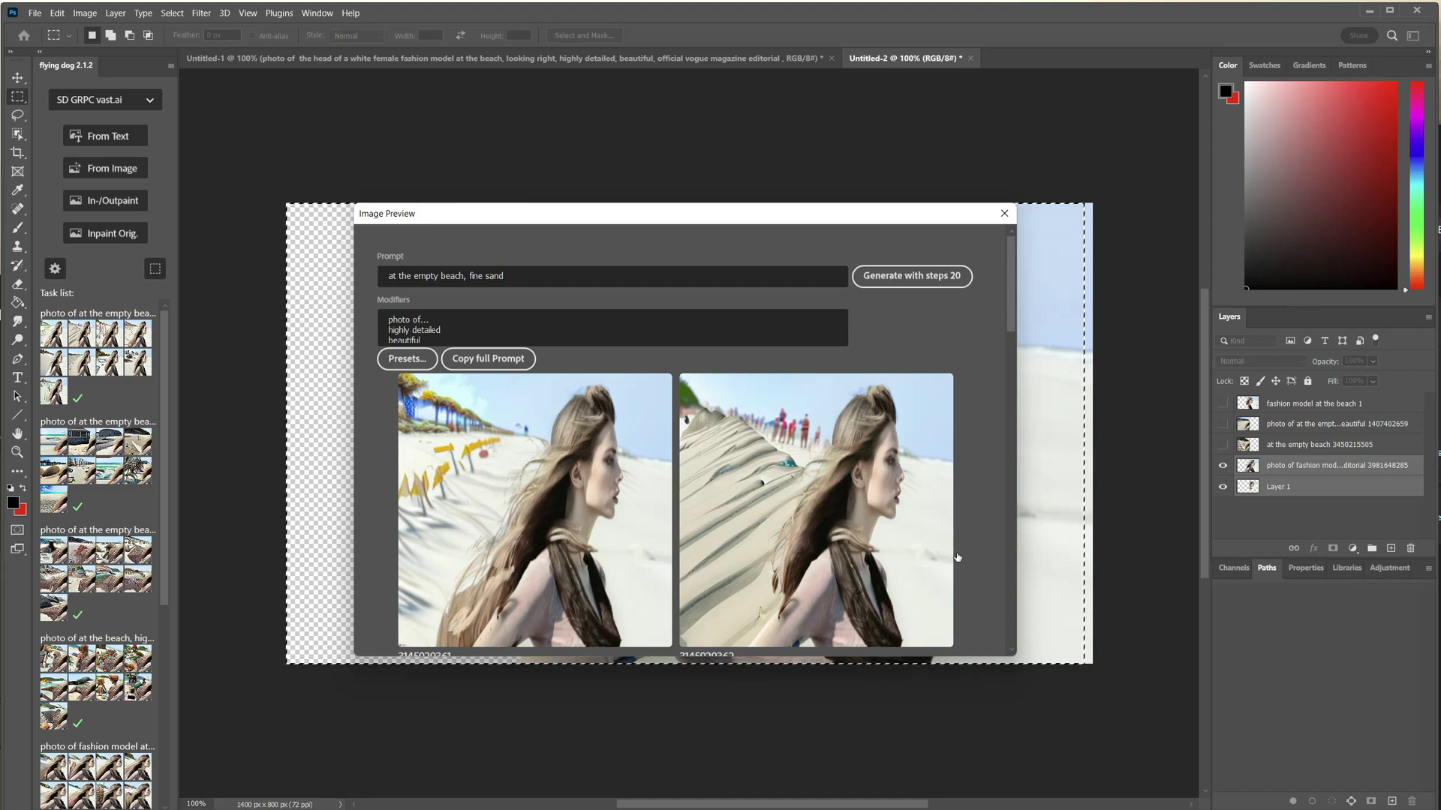
# Examine the "at the empty beach, fine sand" results and step through them as layer previews on the canvas.
pyautogui.scroll(-10, 565, 523)
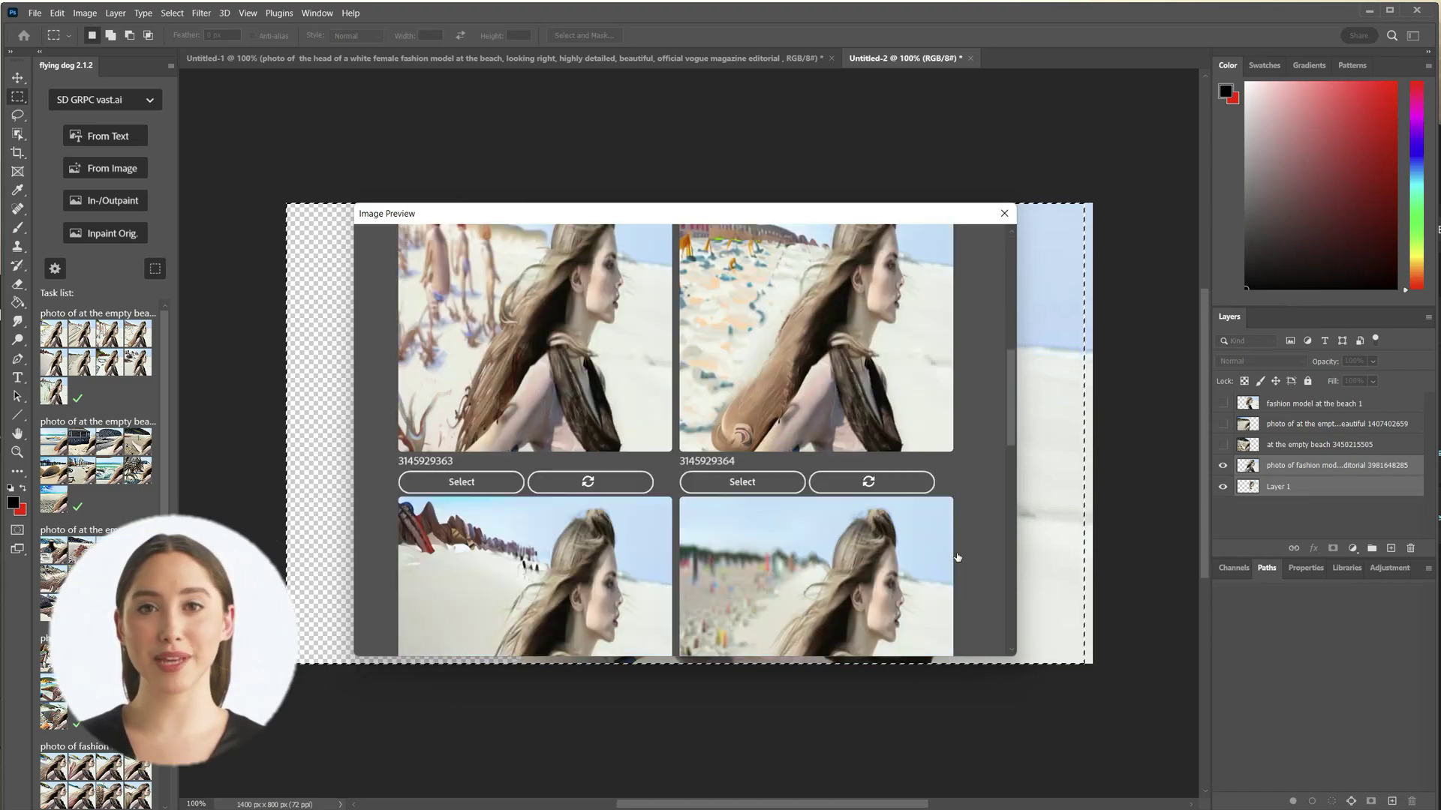
pyautogui.click(418, 621)
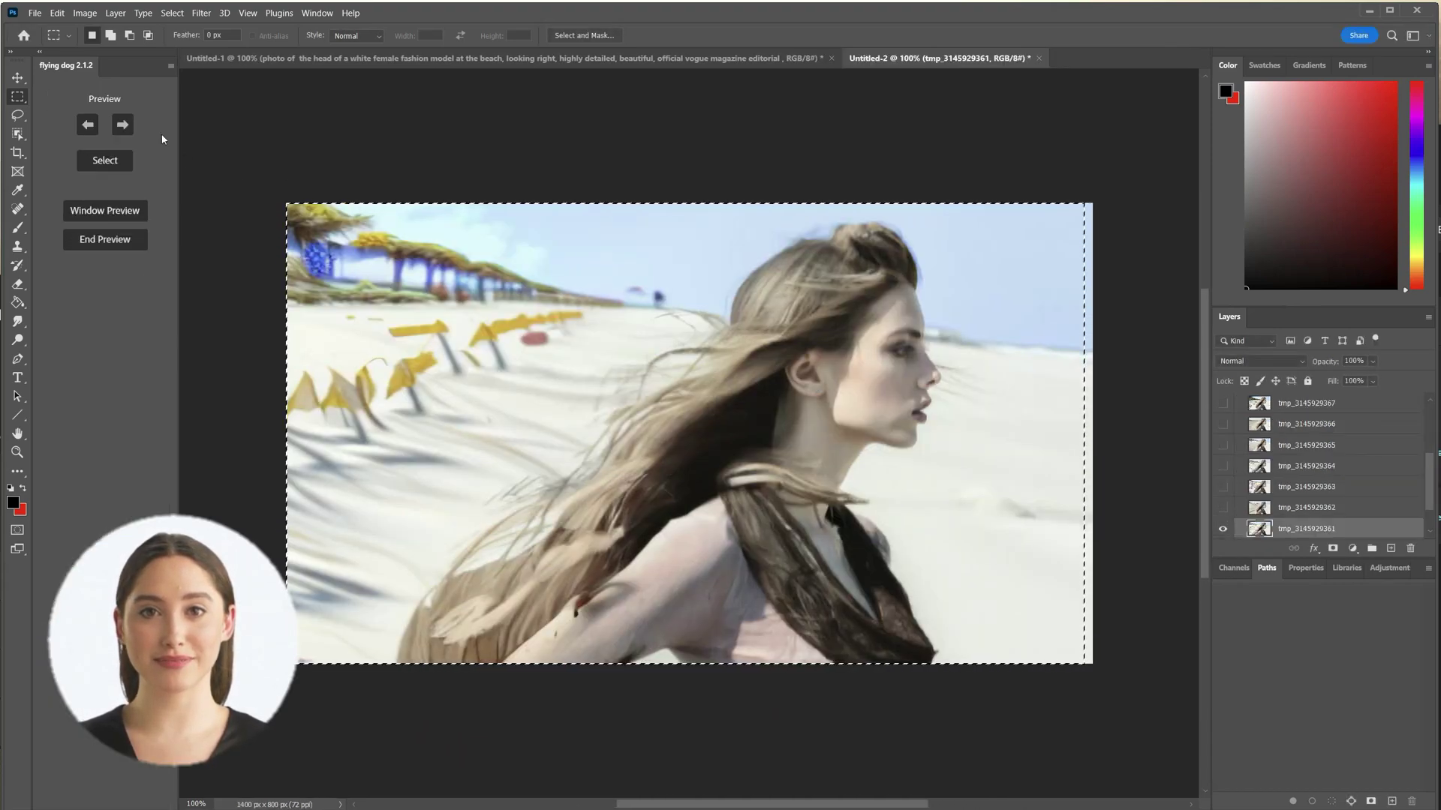
pyautogui.click(122, 125)
pyautogui.click(123, 124)
pyautogui.click(122, 125)
pyautogui.click(122, 124)
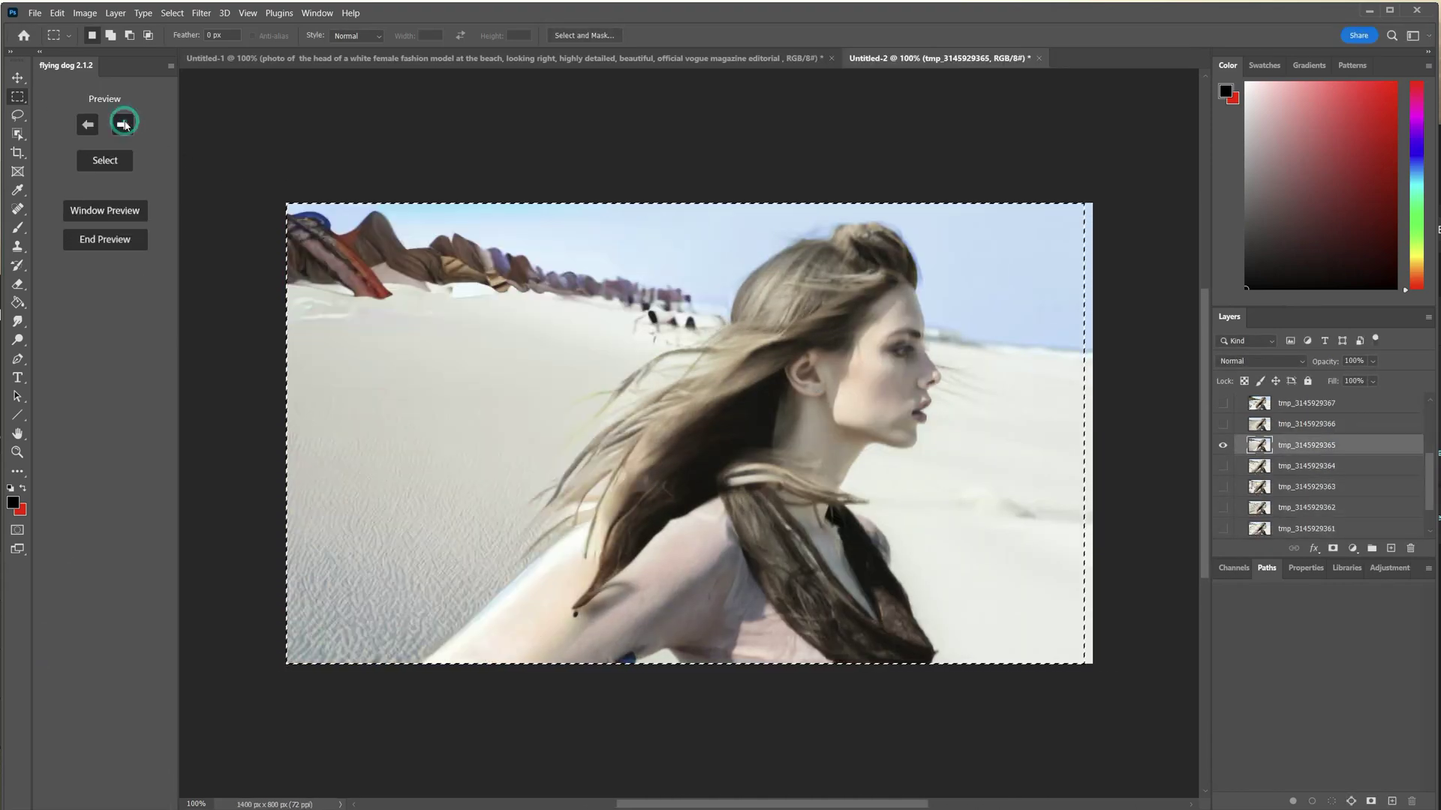
pyautogui.click(122, 125)
pyautogui.click(122, 124)
pyautogui.click(122, 125)
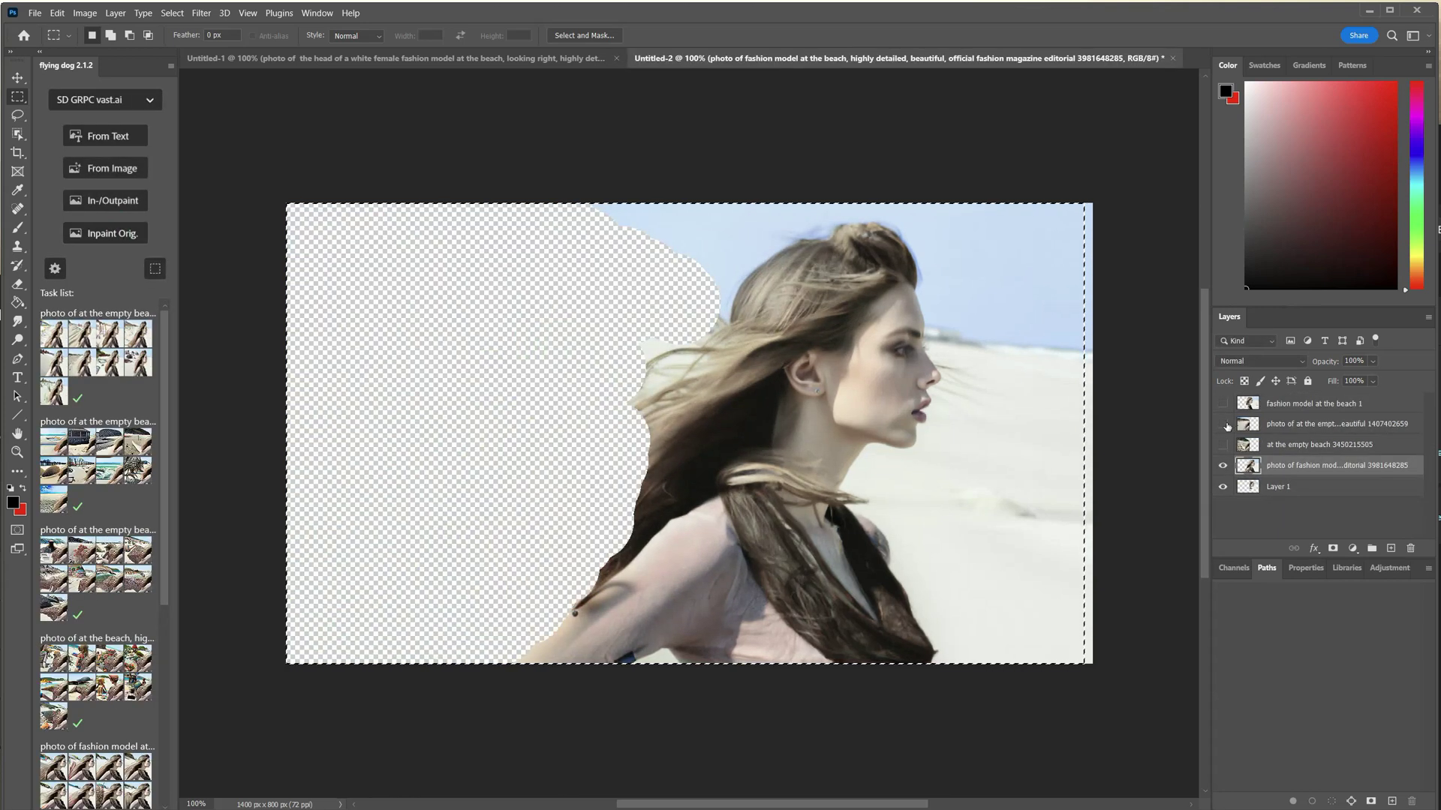
pyautogui.click(1280, 425)
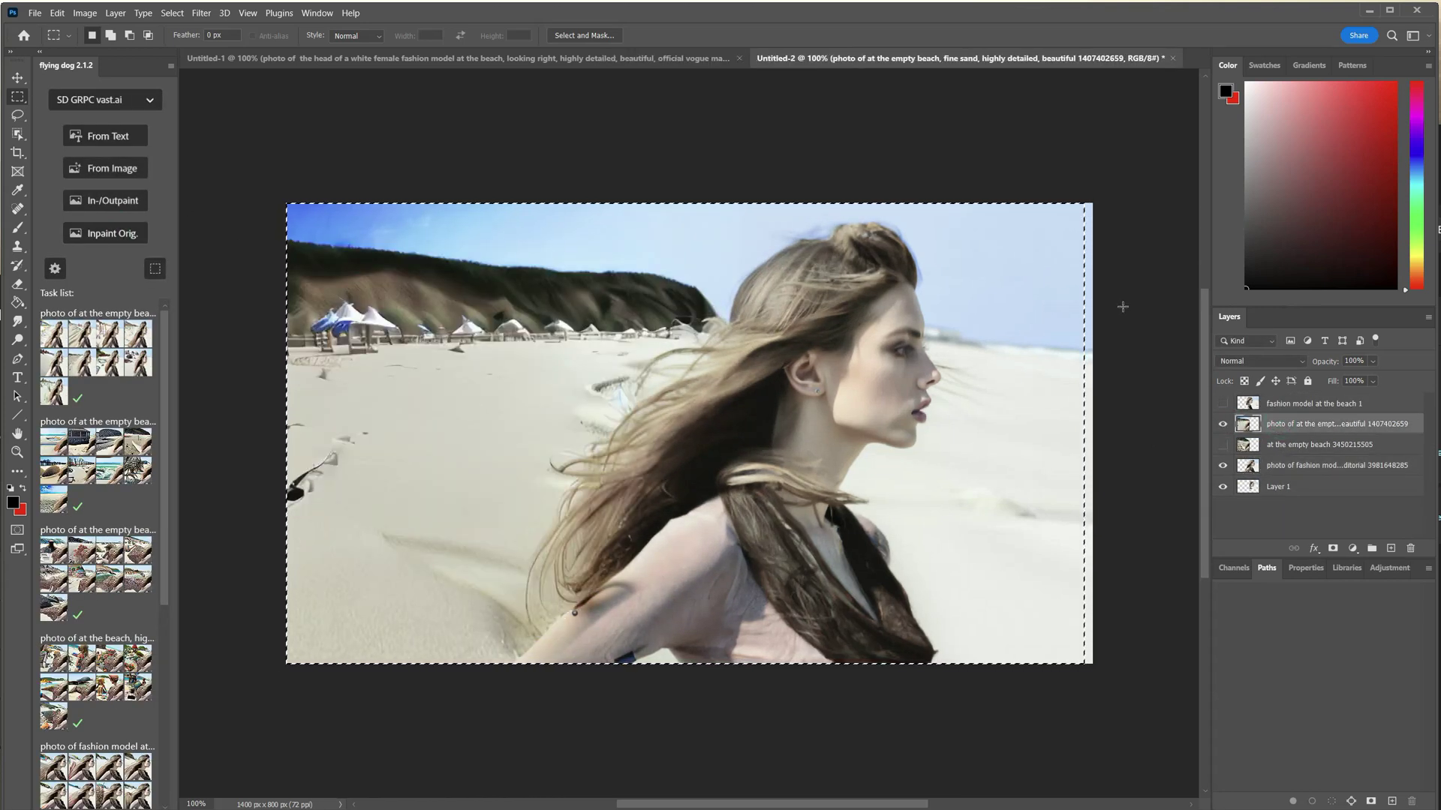
pyautogui.click(19, 283)
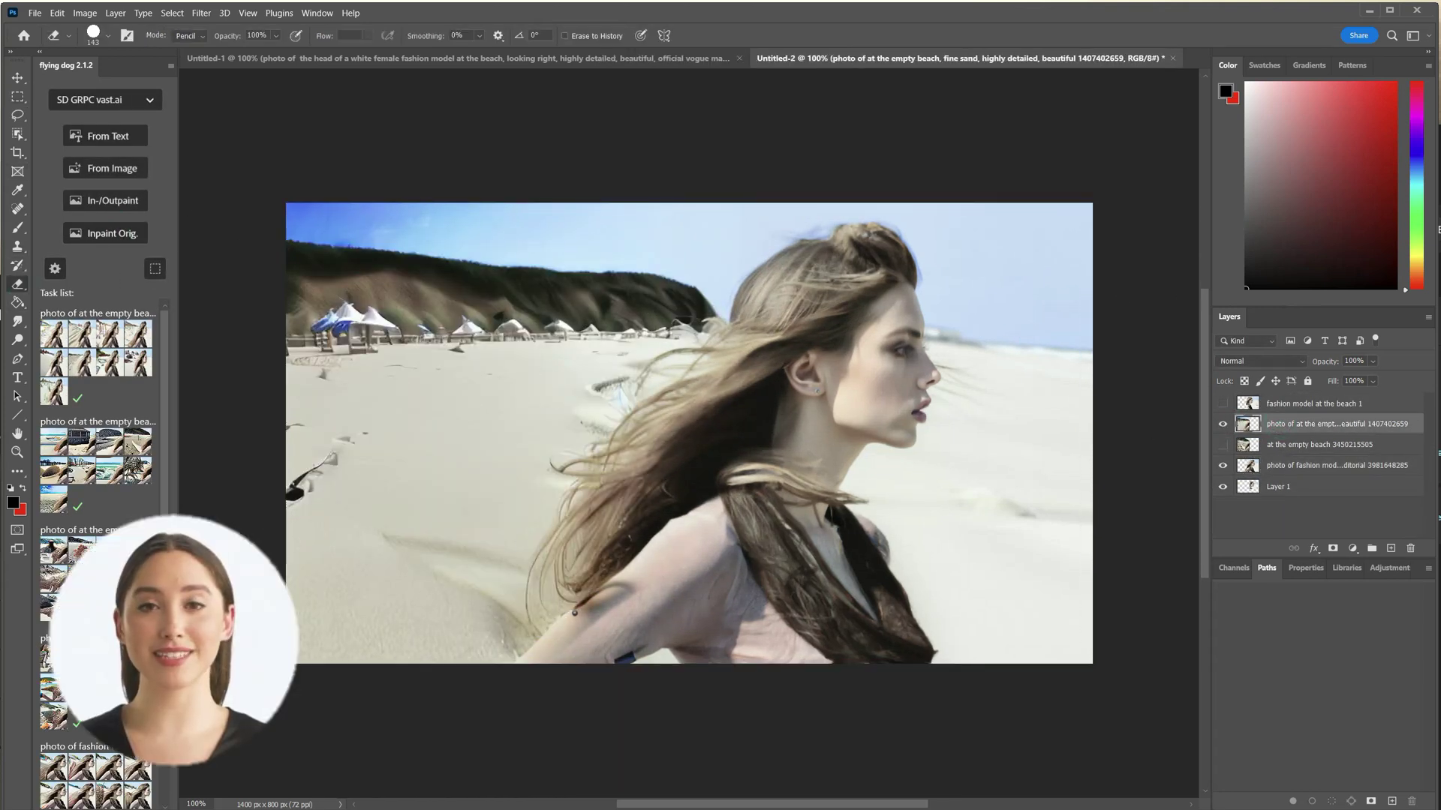
pyautogui.click(604, 391)
# Merge the beach result with the fashion model layer, and erase the dark spot at the left edge and the hilltops behind the hair.
pyautogui.keyDown('ctrl'); pyautogui.click(1325, 466); pyautogui.keyUp('ctrl')
pyautogui.rightClick(1328, 469)
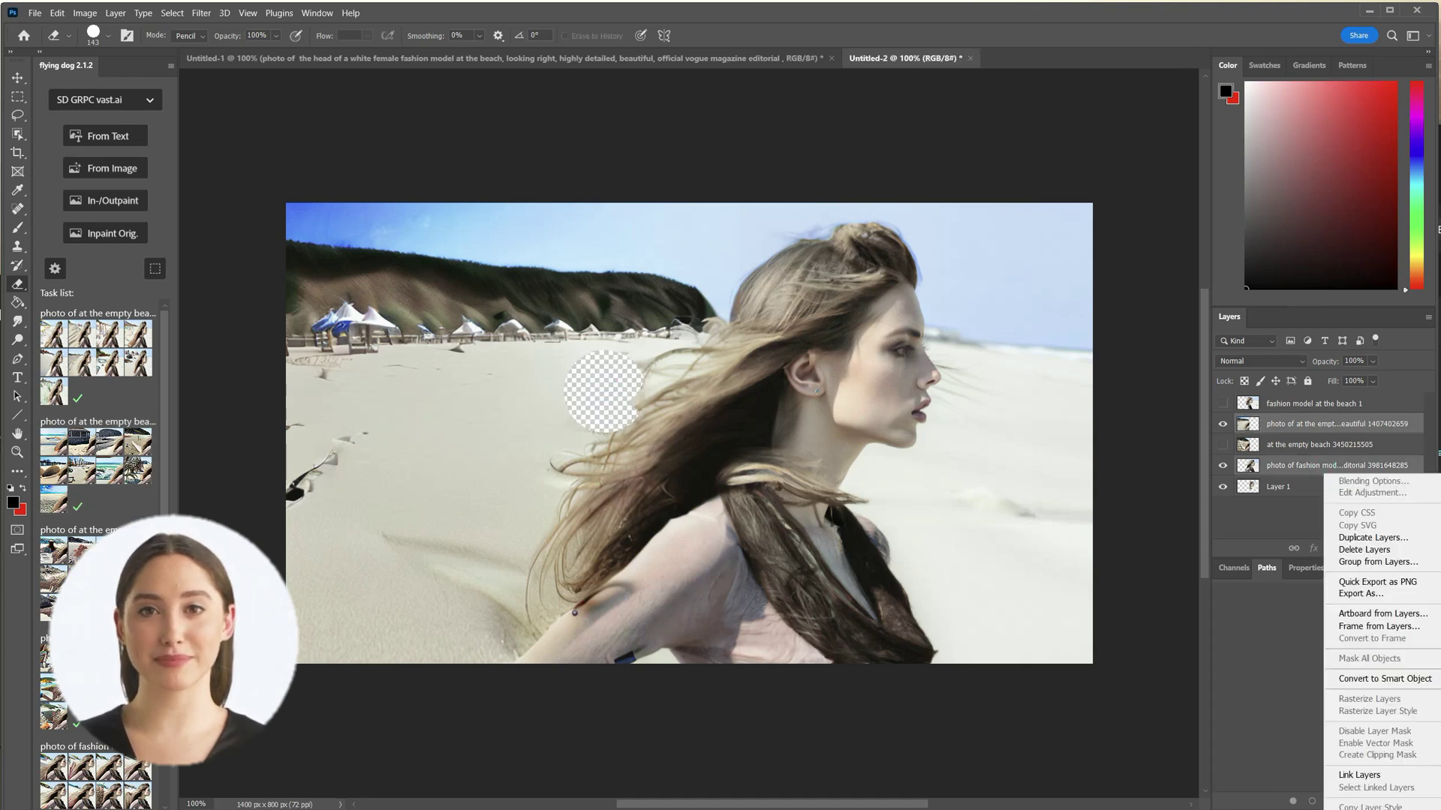
pyautogui.click(1361, 807)
pyautogui.click(312, 481)
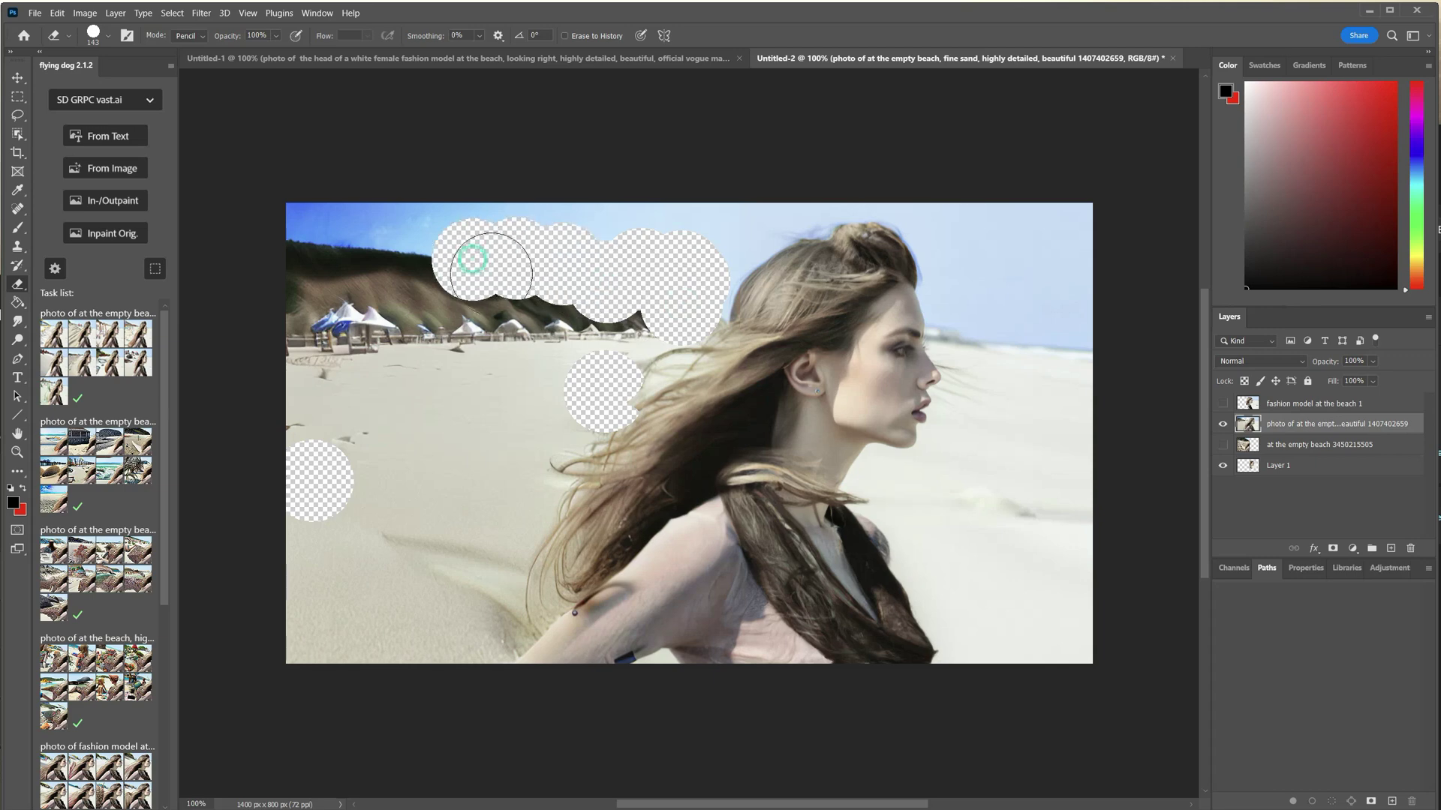
# Select an area about 600 px wide around the erased hills and sand spot, and outpaint it.
pyautogui.click(18, 90)
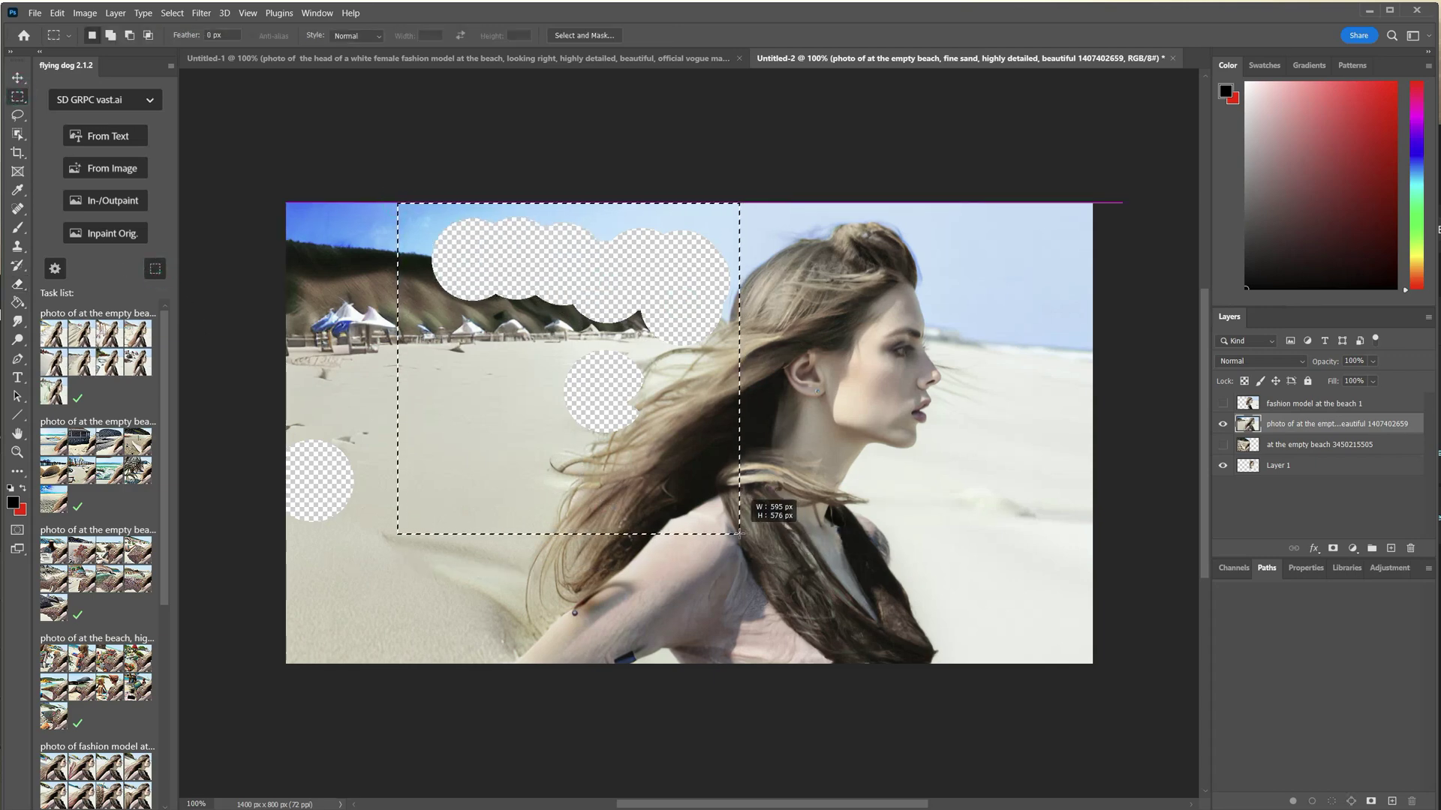
pyautogui.click(105, 200)
pyautogui.click(550, 703)
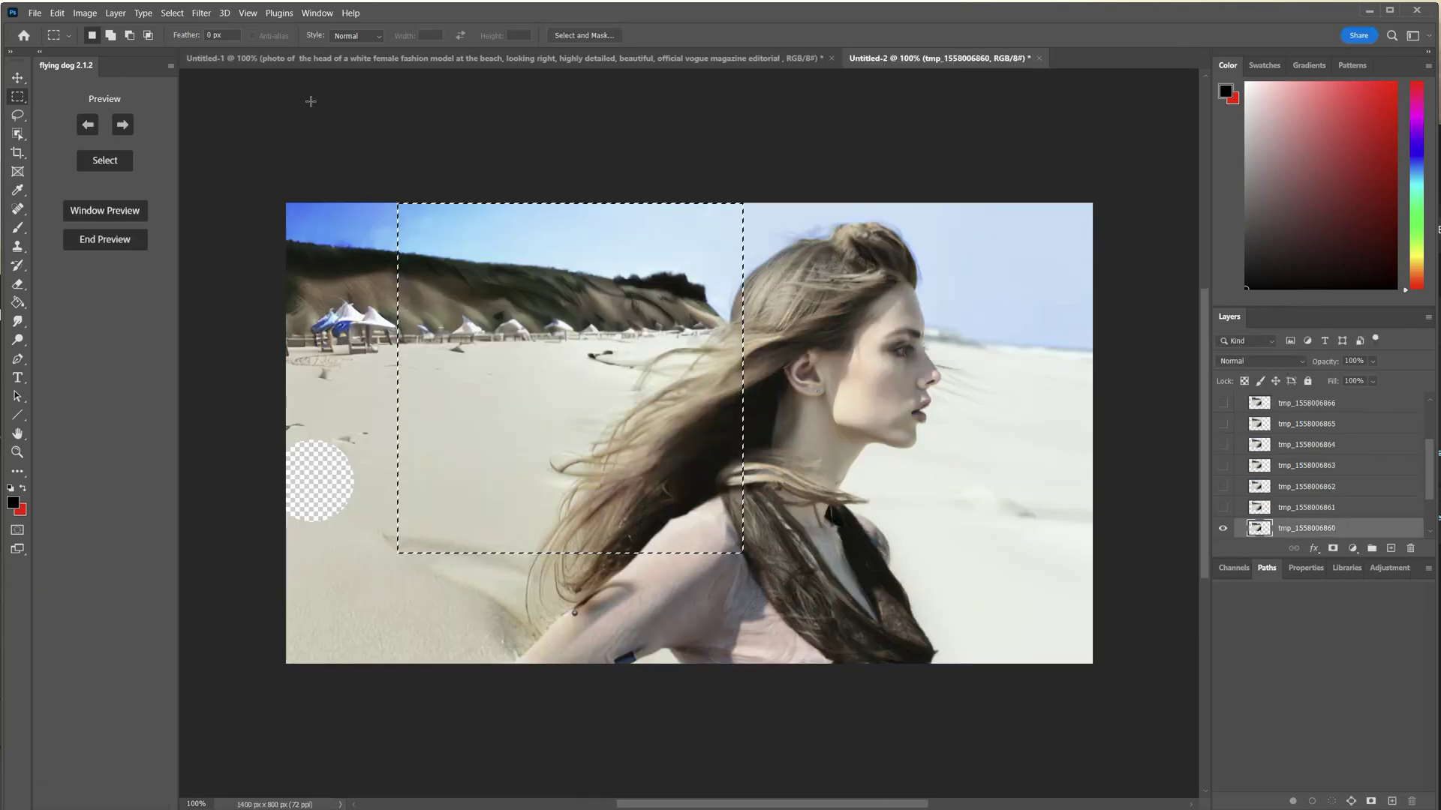
pyautogui.click(124, 126)
pyautogui.click(124, 126)
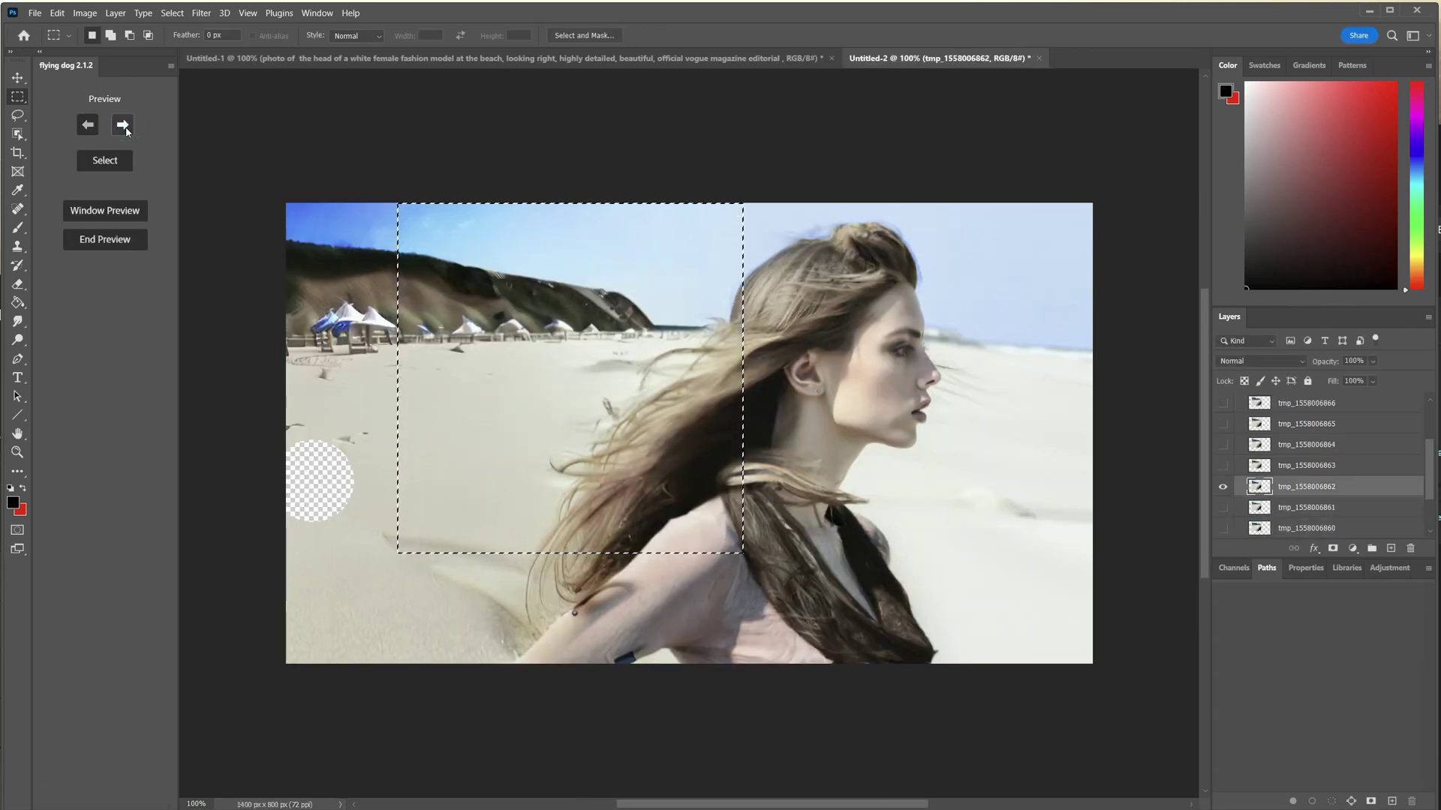
pyautogui.click(124, 126)
pyautogui.click(124, 126)
pyautogui.click(125, 126)
pyautogui.click(125, 126)
pyautogui.click(126, 129)
pyautogui.click(125, 129)
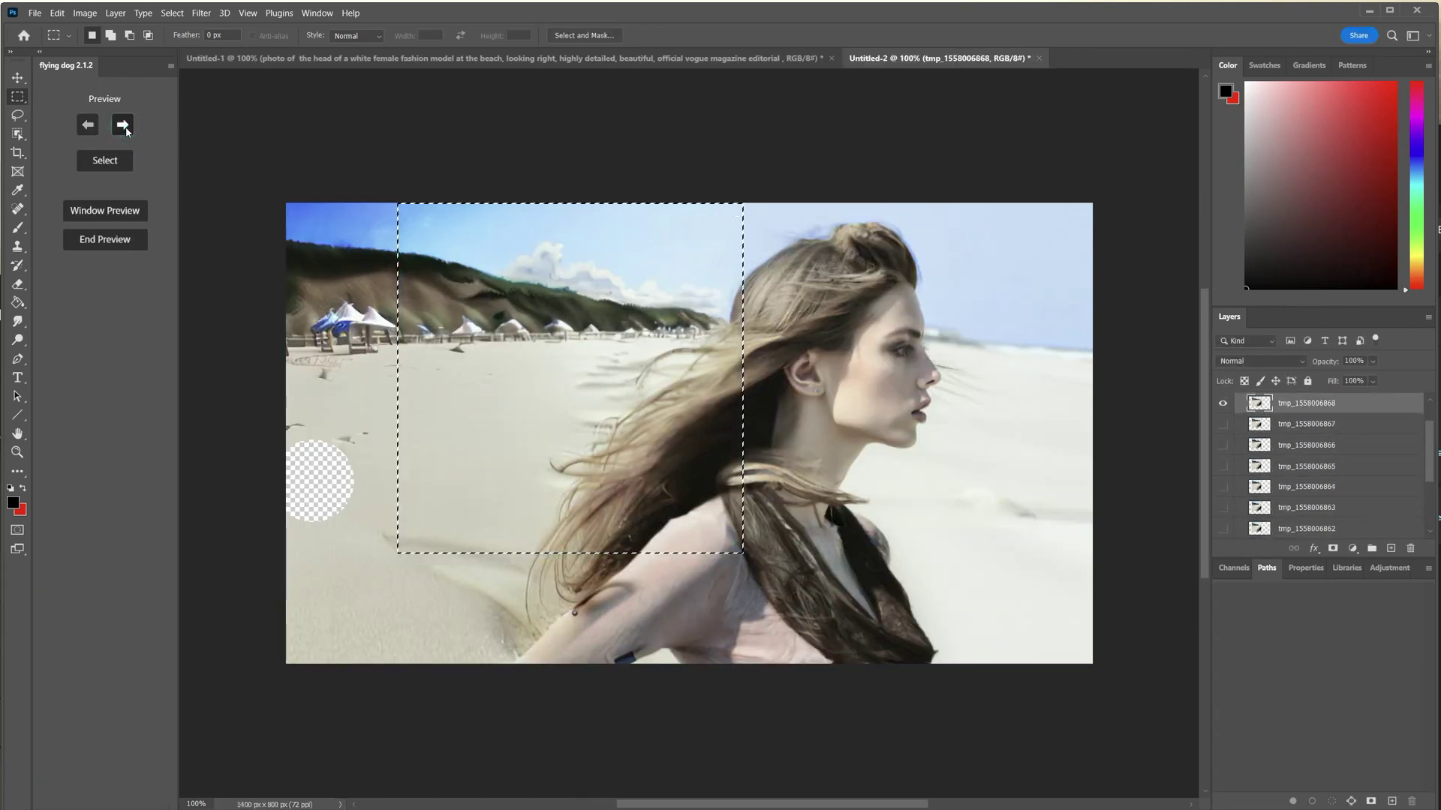
pyautogui.click(98, 168)
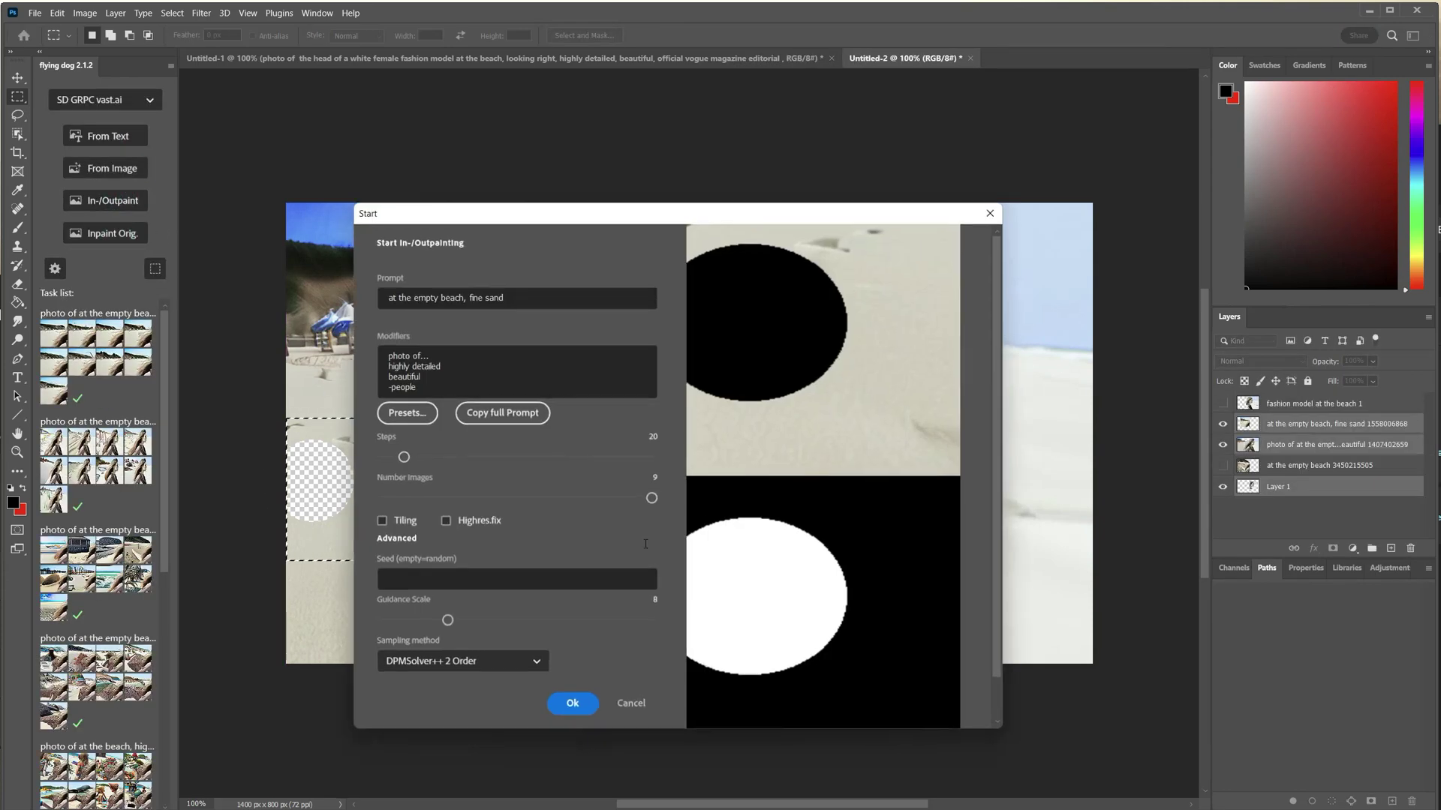
# Outpaint the erased spot at the banner's left edge with the prompt "at the empty beach, fine sand".
pyautogui.click(567, 706)
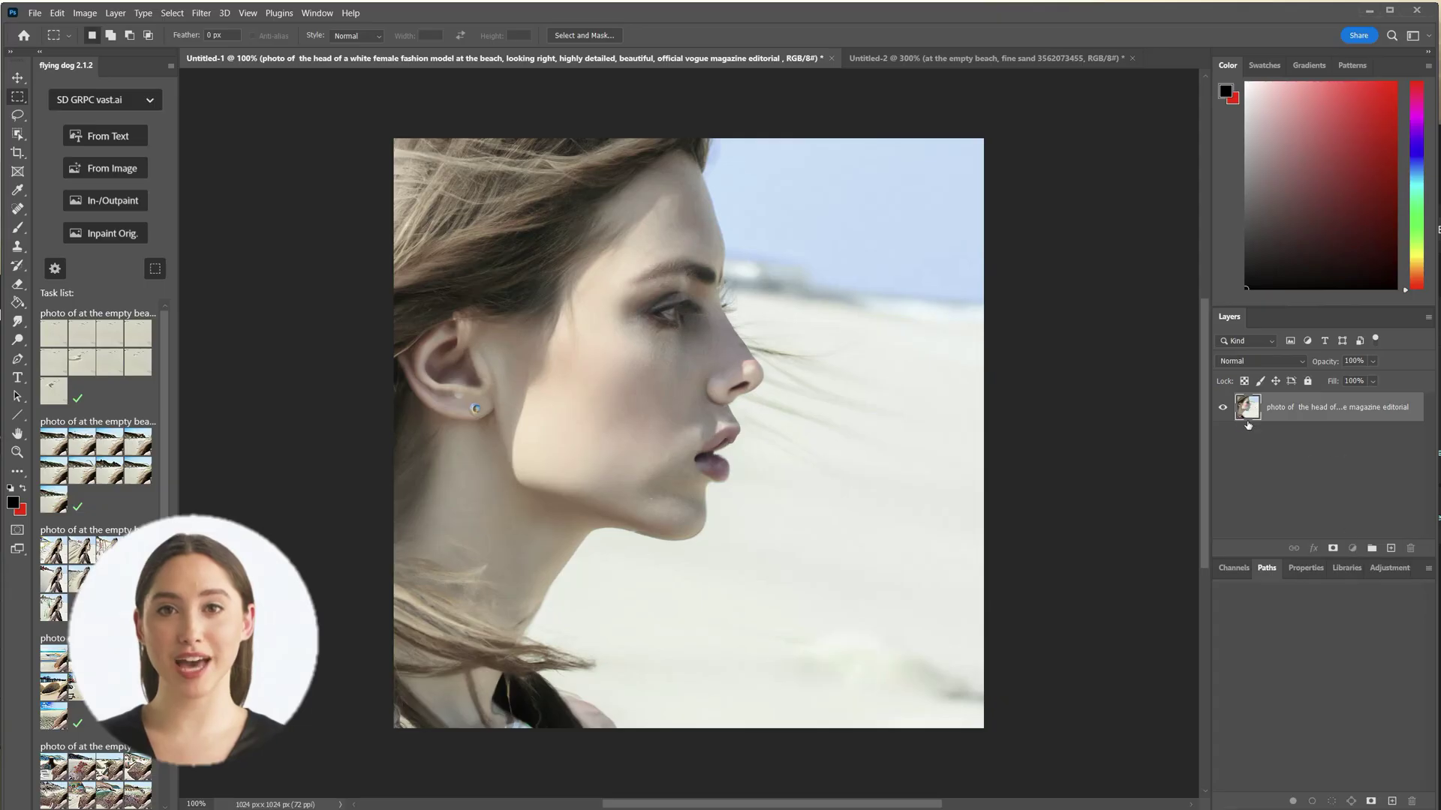
# In the Untitled-1 portrait, duplicate the layer, hide the original and erase the eye on the copy.
pyautogui.moveTo(1248, 421); pyautogui.dragTo(1390, 547)
pyautogui.click(1222, 437)
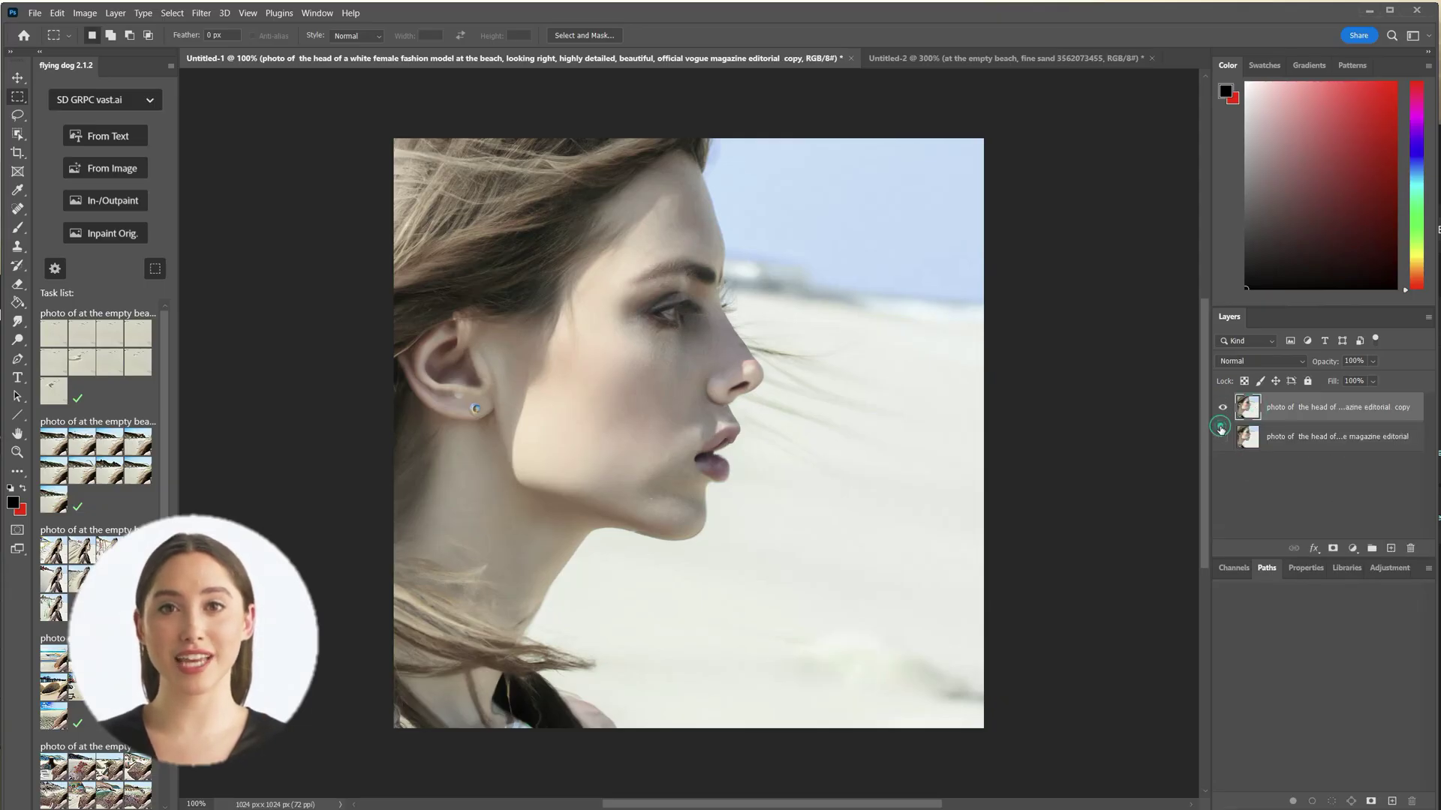
pyautogui.press('e')
pyautogui.click(667, 313)
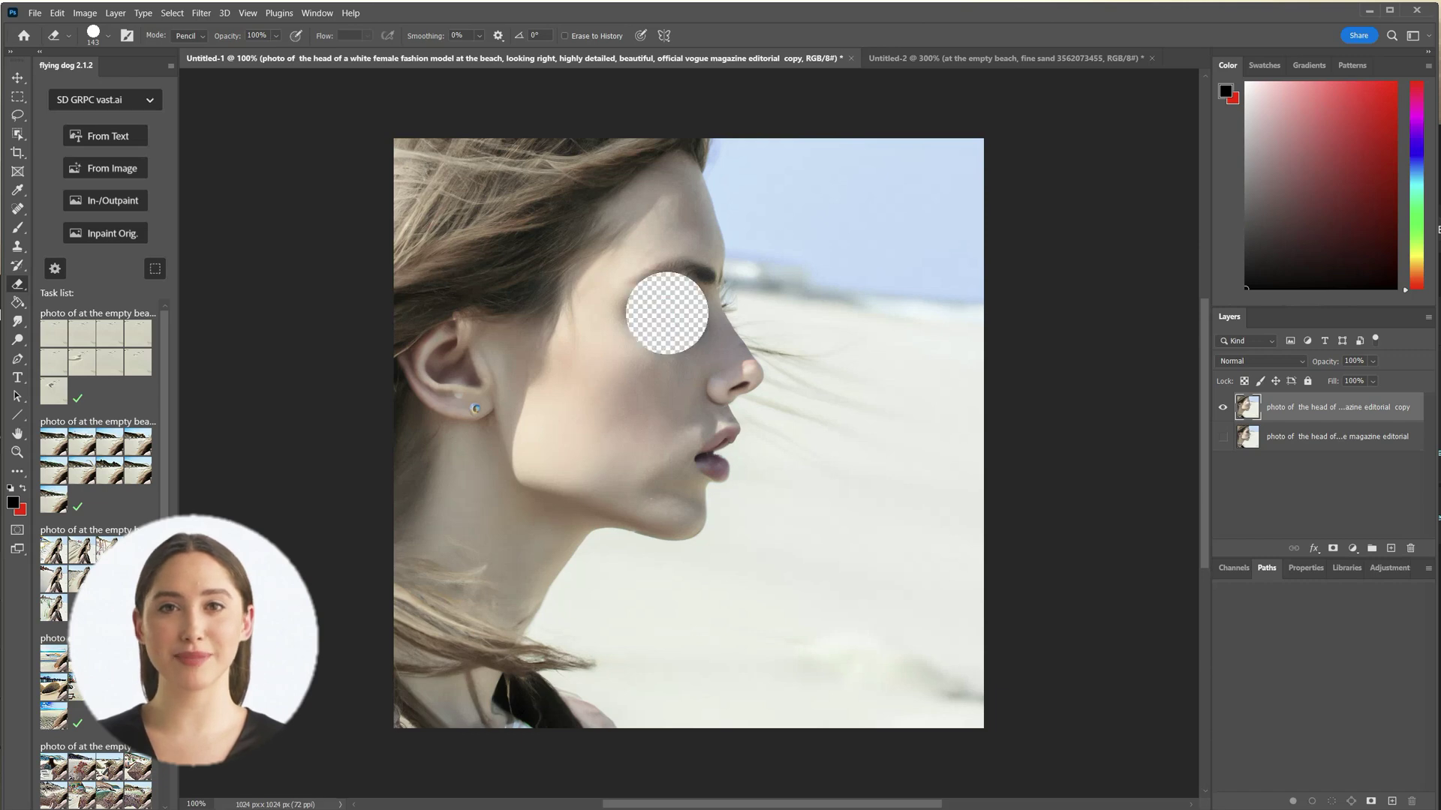
# Place a square selection over the face so that it surrounds the erased eye.
pyautogui.press('m')
pyautogui.click(156, 269)
pyautogui.moveTo(685, 428)
pyautogui.mouseDown()
pyautogui.moveTo(811, 516)
pyautogui.moveTo(833, 498)
pyautogui.mouseUp()
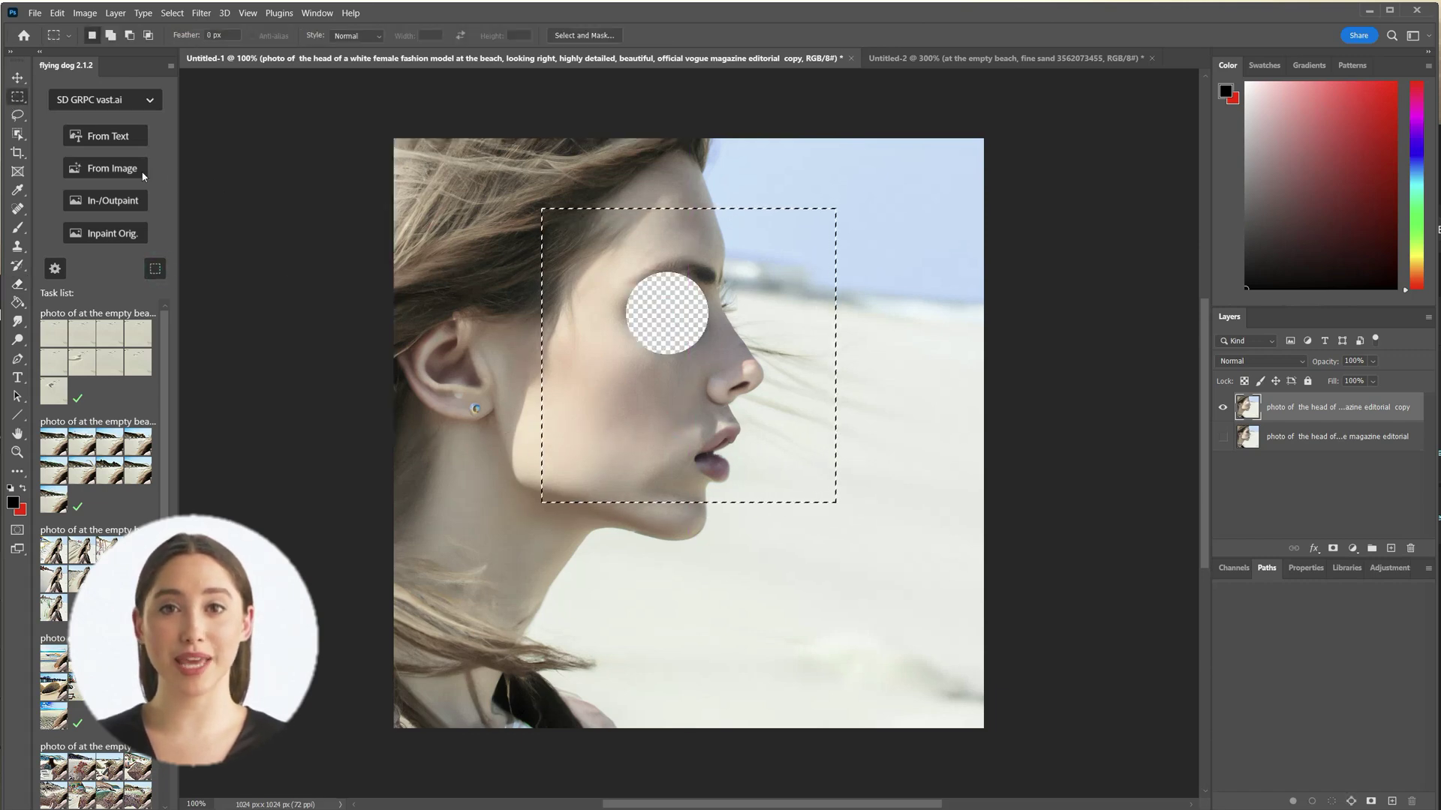
# Inpaint the selection with the prompt "blue eyes of a female fashion model" and the modifiers "photo" and "highly detailed".
pyautogui.click(112, 200)
pyautogui.write('blue eyes')
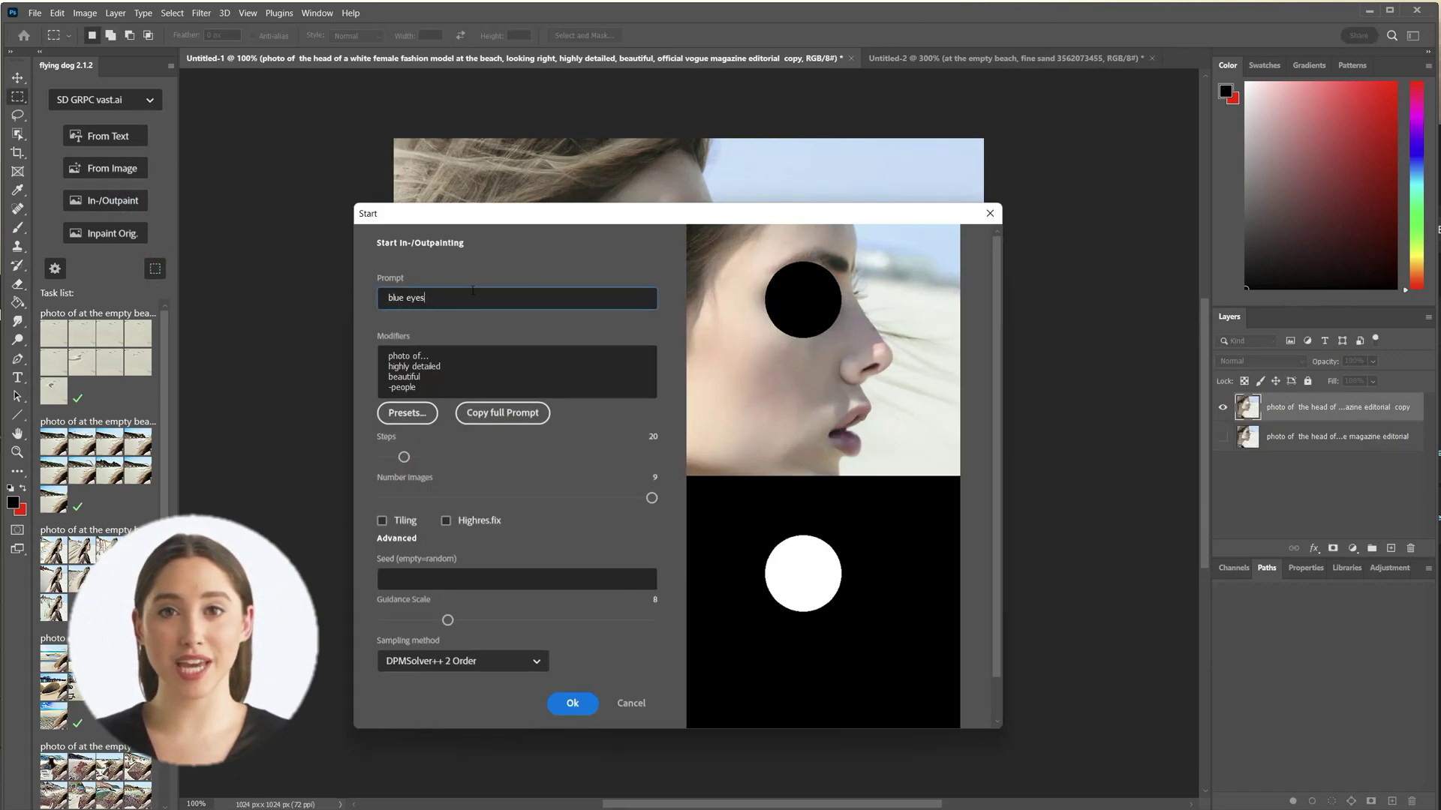
pyautogui.write(' of a female fashion model')
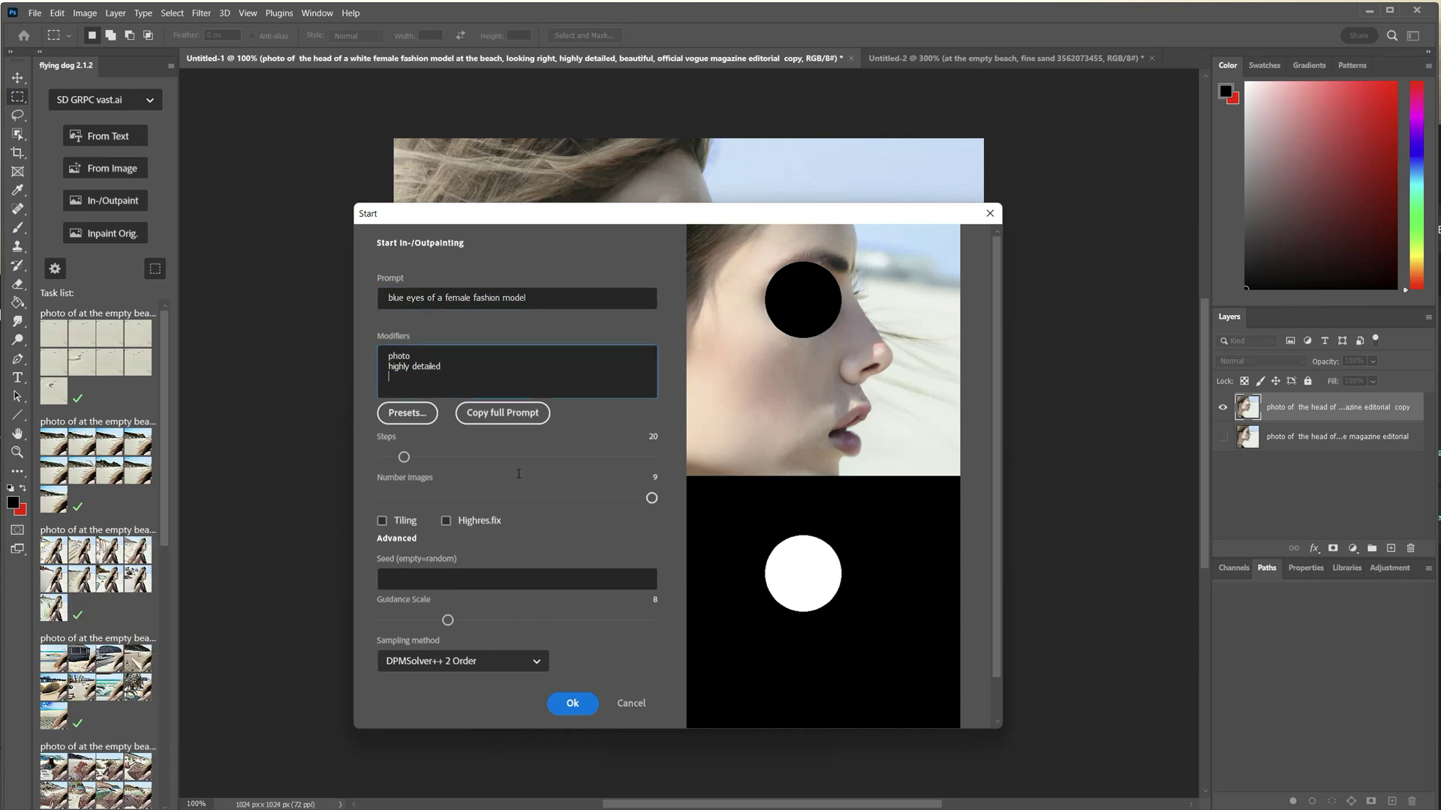
pyautogui.click(572, 703)
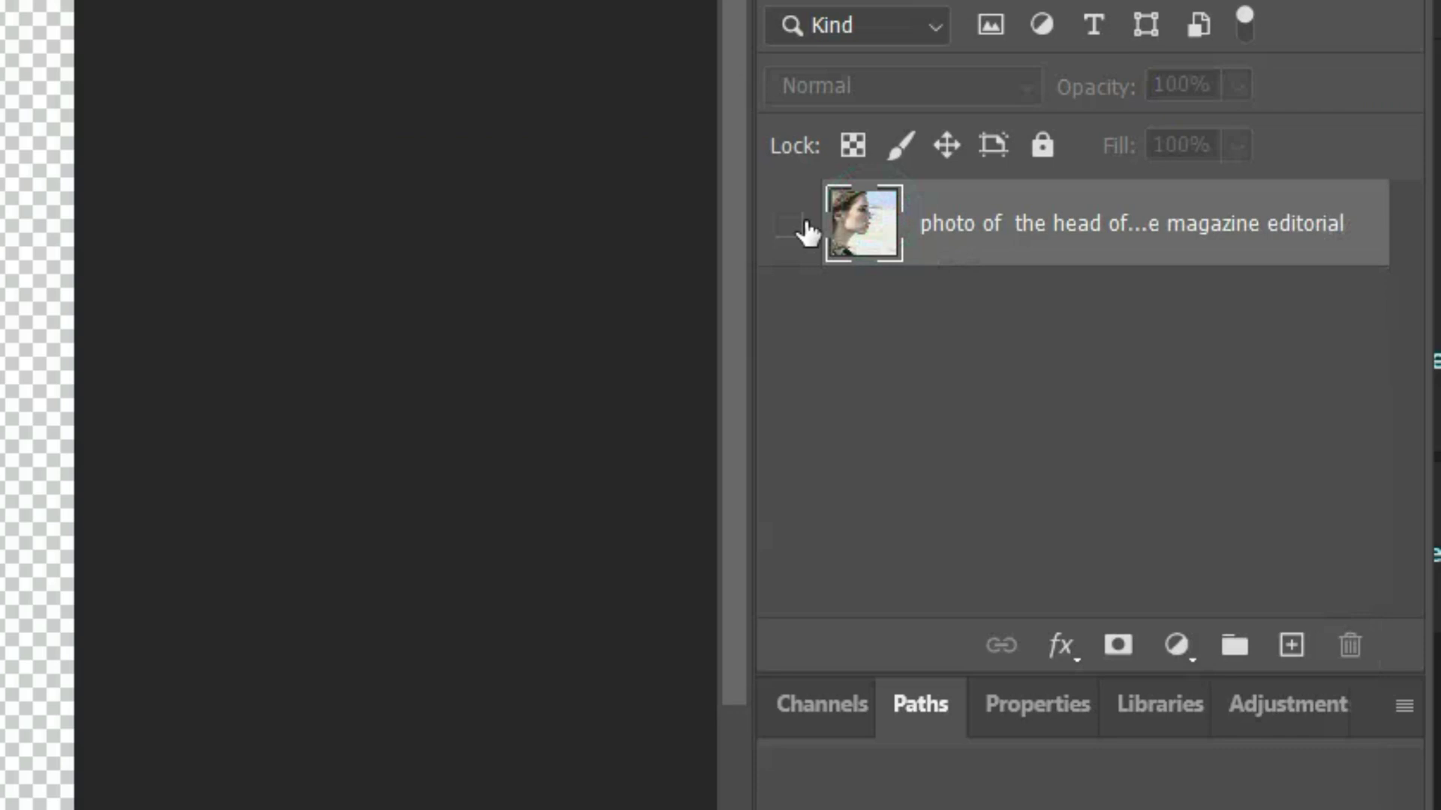
# Duplicate the portrait layer above the hidden original and hide the eye on the copy with a painted layer mask.
pyautogui.click(788, 223)
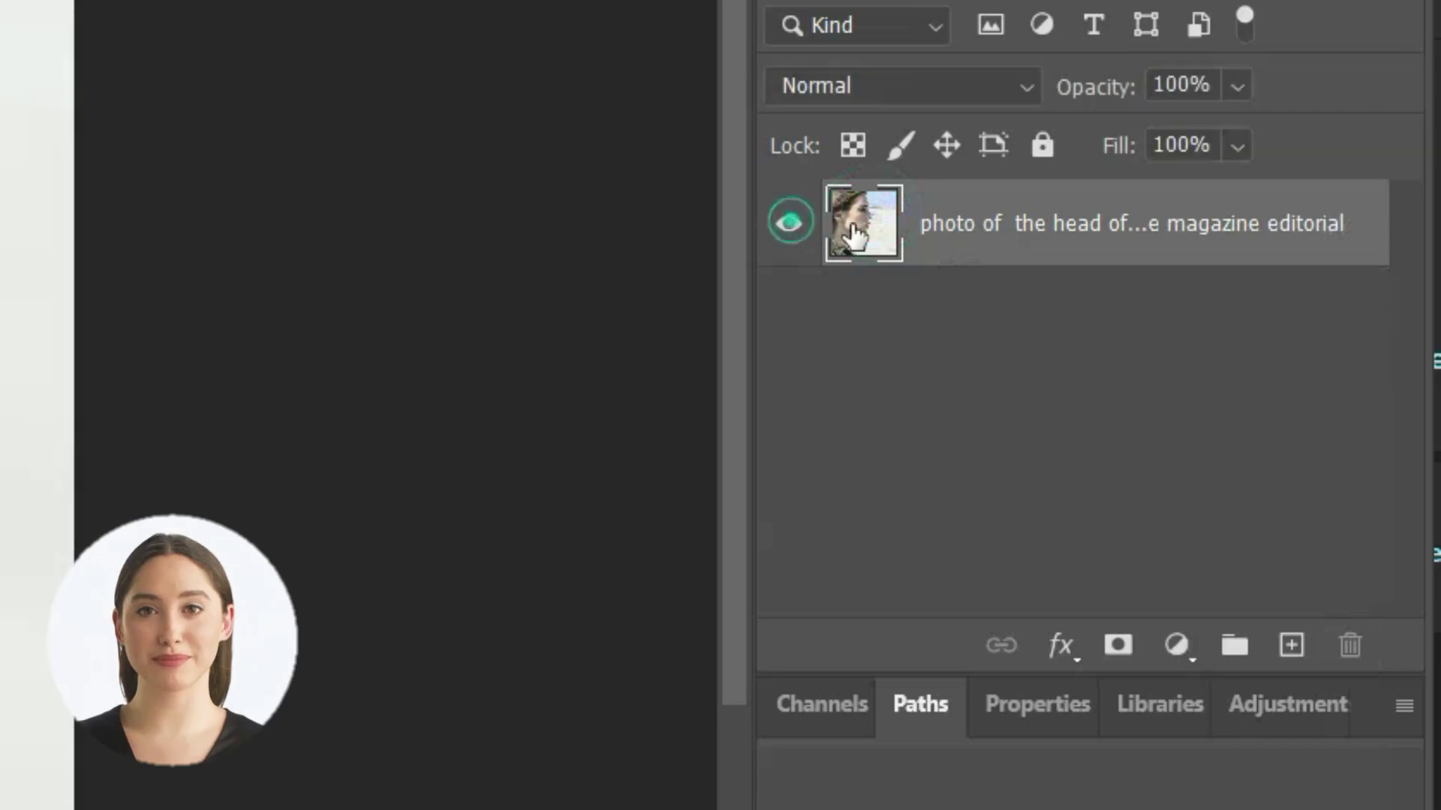
pyautogui.moveTo(878, 237); pyautogui.dragTo(1285, 638)
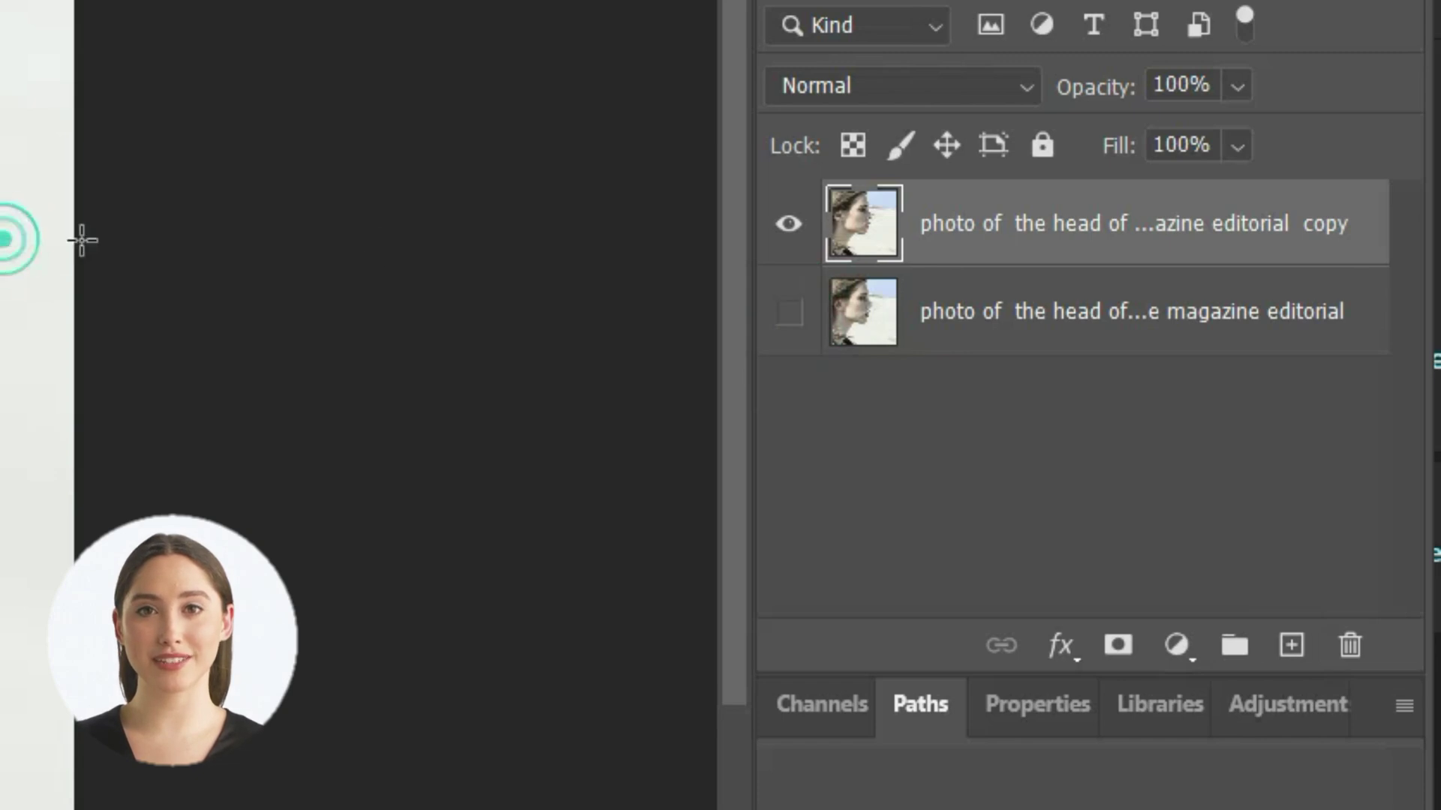
pyautogui.click(1117, 647)
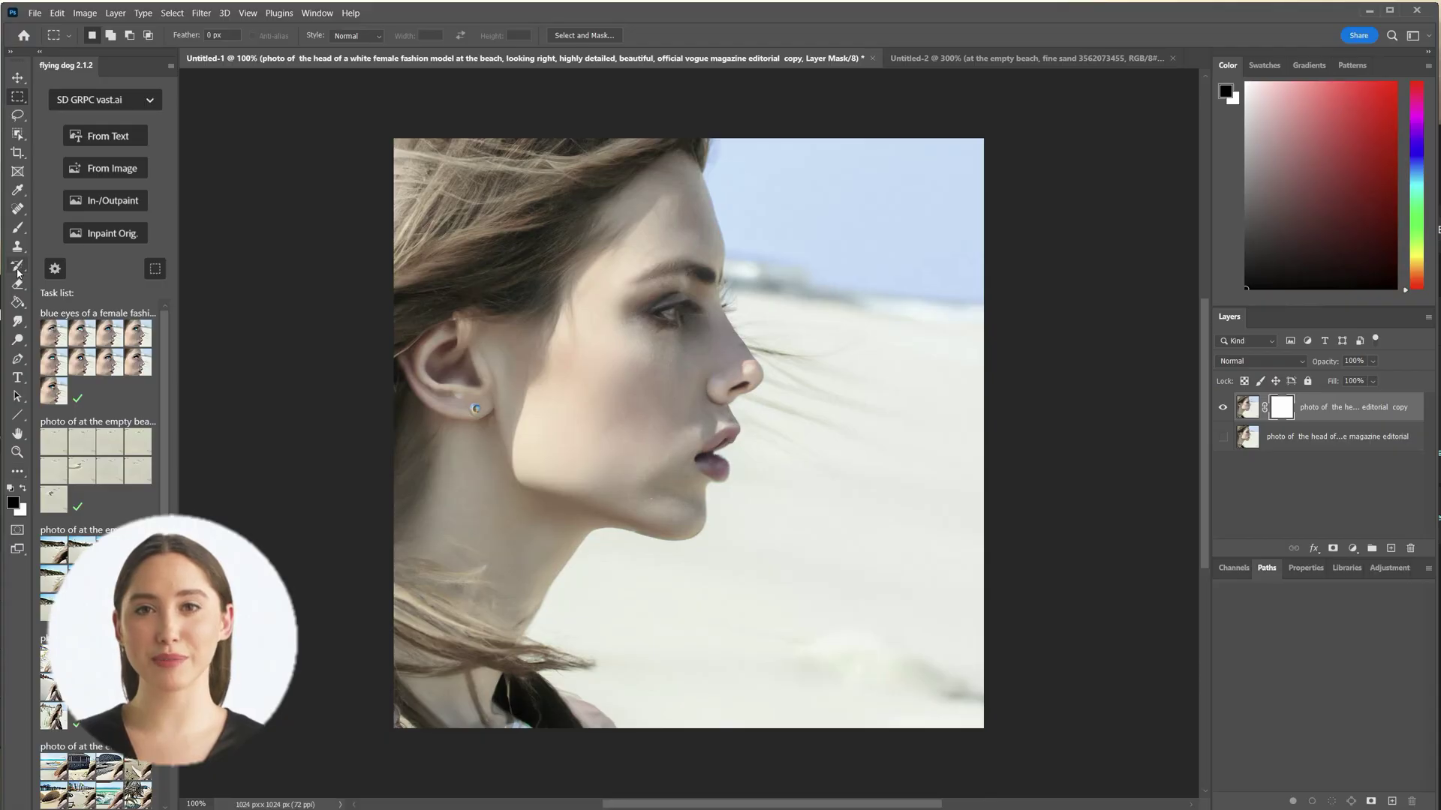
pyautogui.click(17, 231)
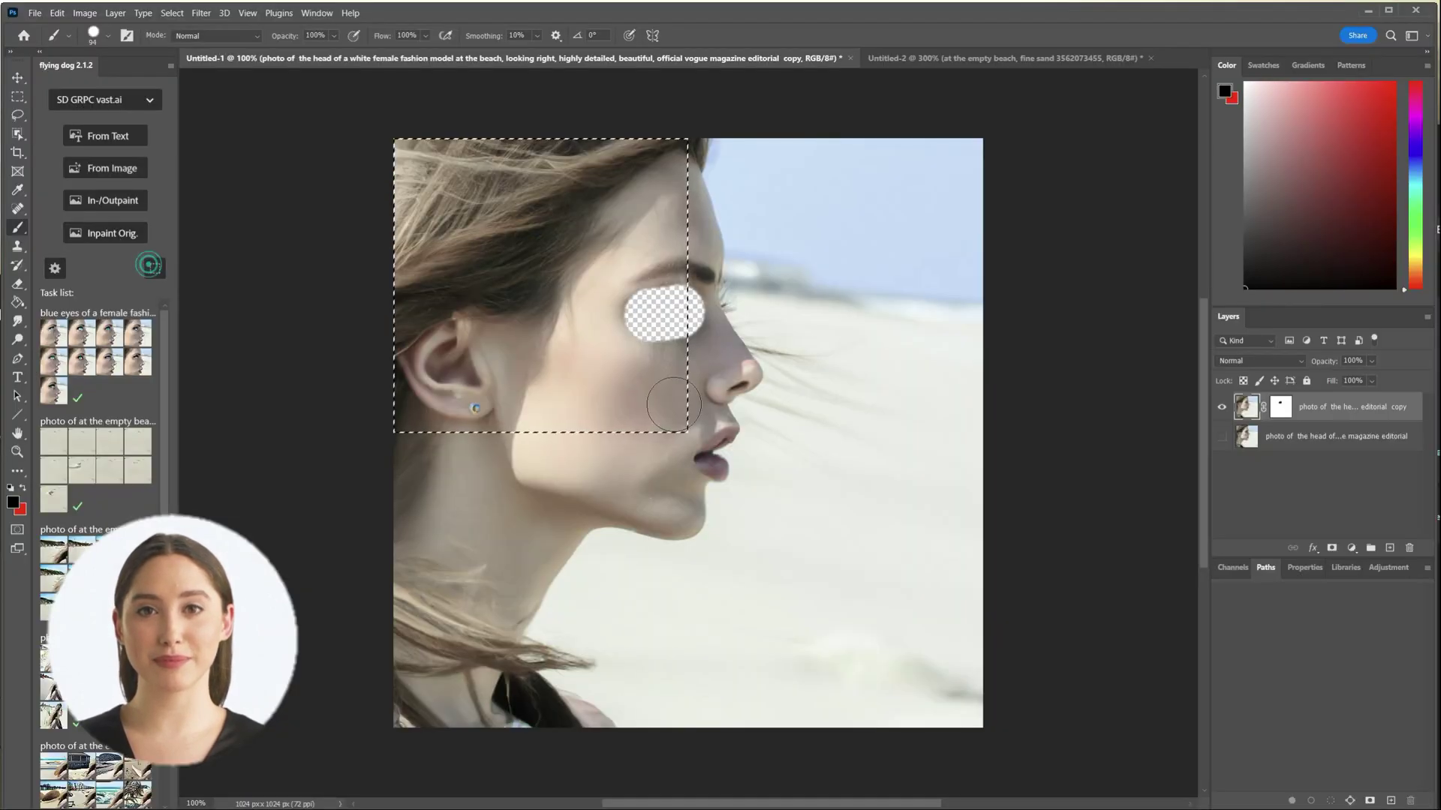
# Move the square selection over the face around the masked eye and start an Inpaint Orig. generation for it.
pyautogui.press('m')
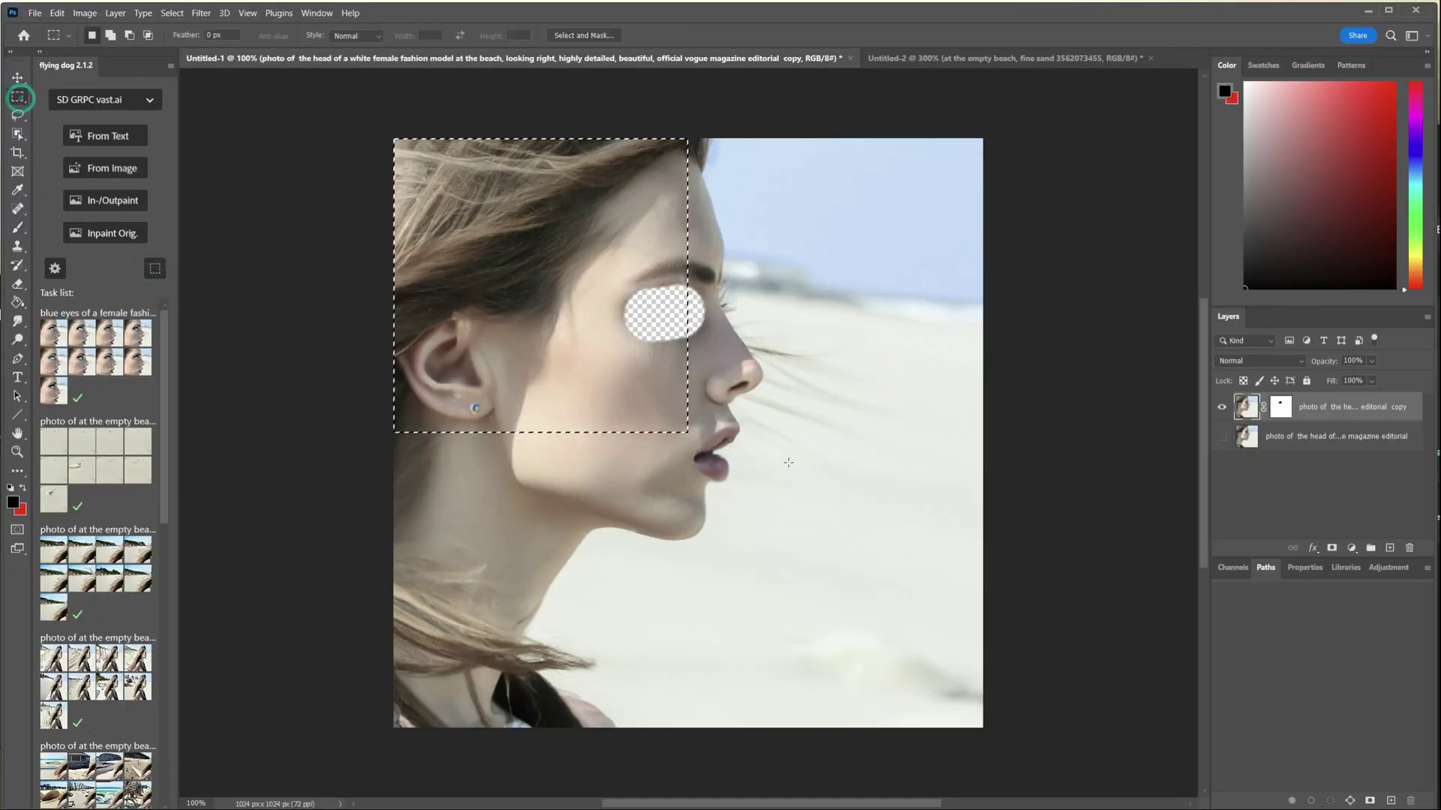
pyautogui.moveTo(685, 432); pyautogui.dragTo(823, 507)
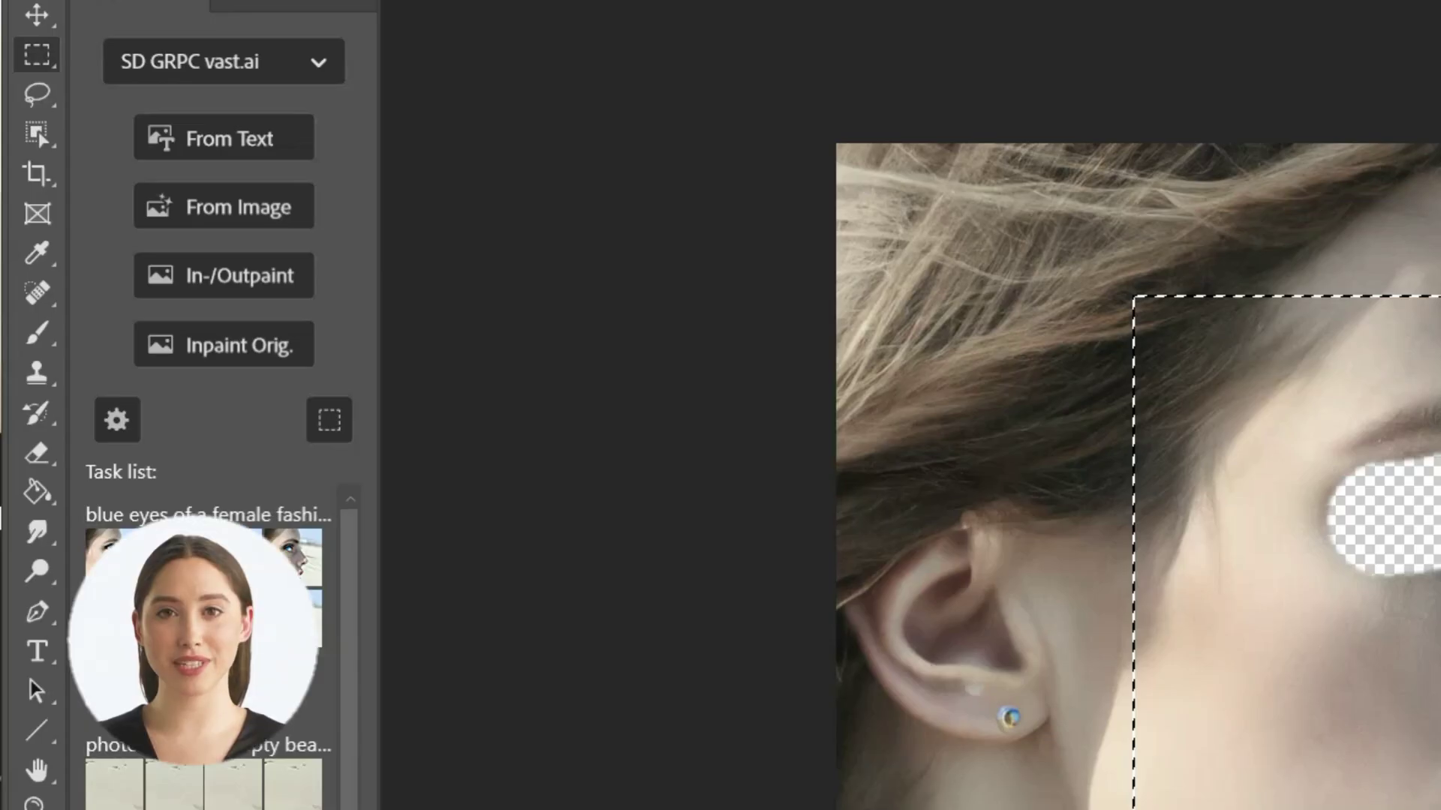
pyautogui.click(208, 351)
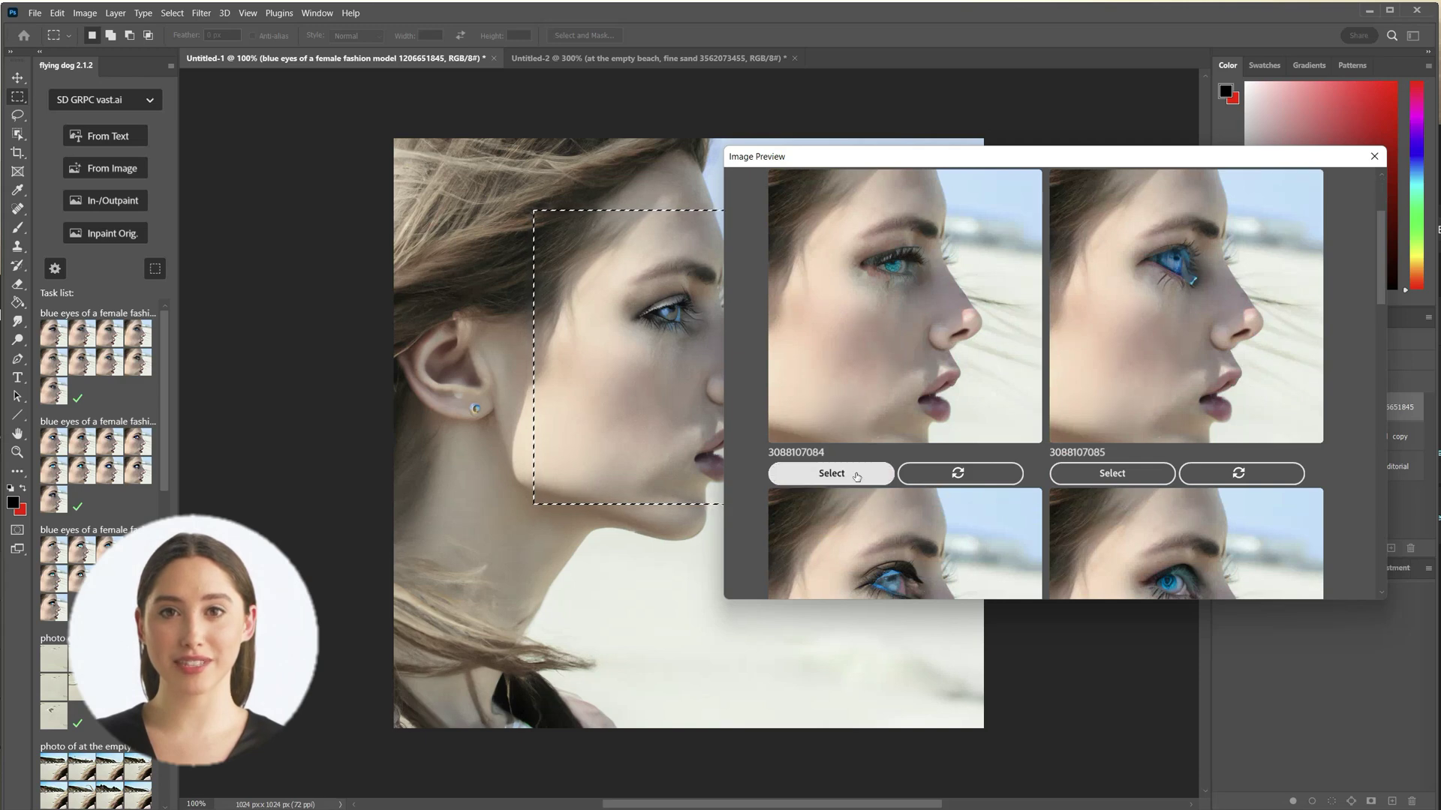
pyautogui.click(831, 473)
pyautogui.scroll(-3, 1175, 573)
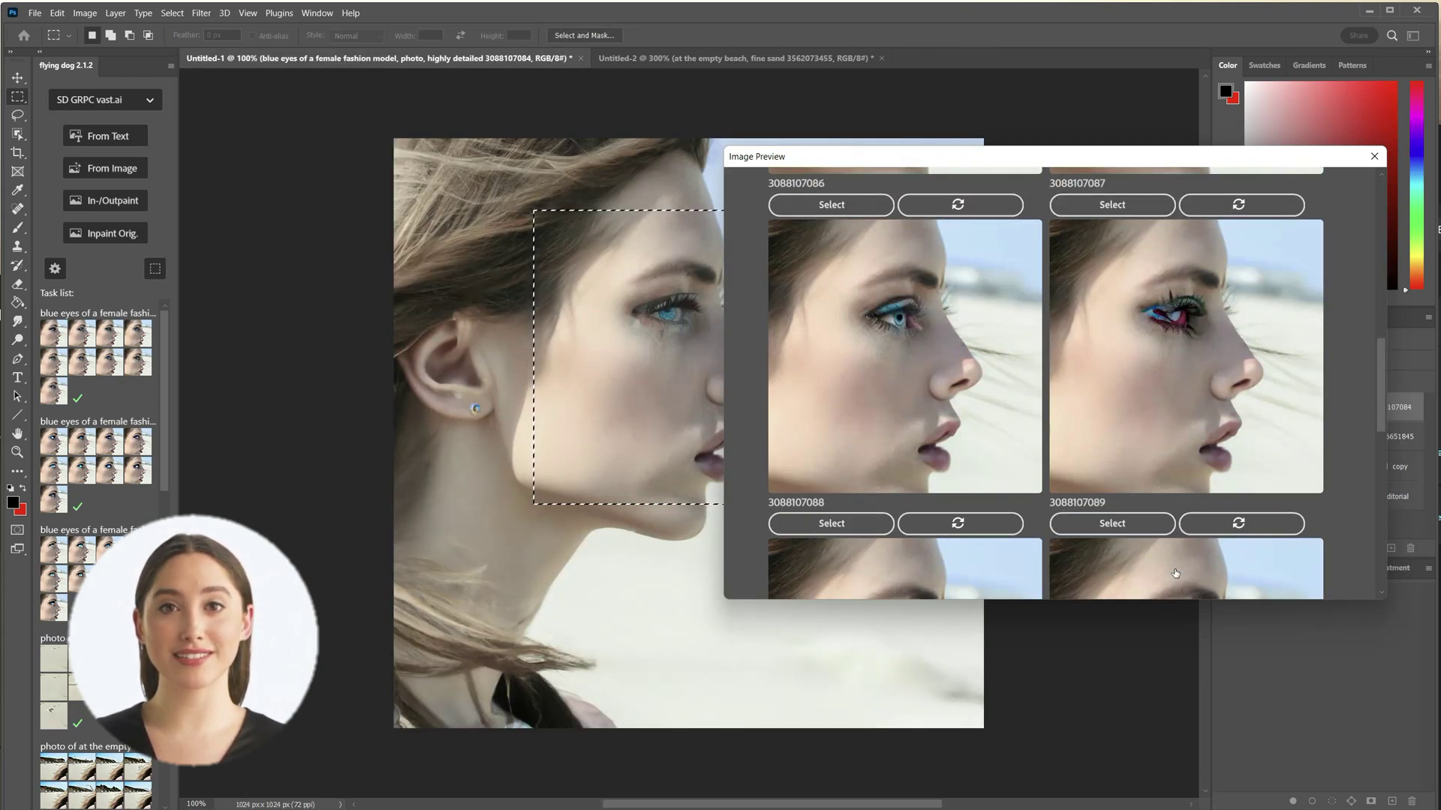
pyautogui.click(832, 523)
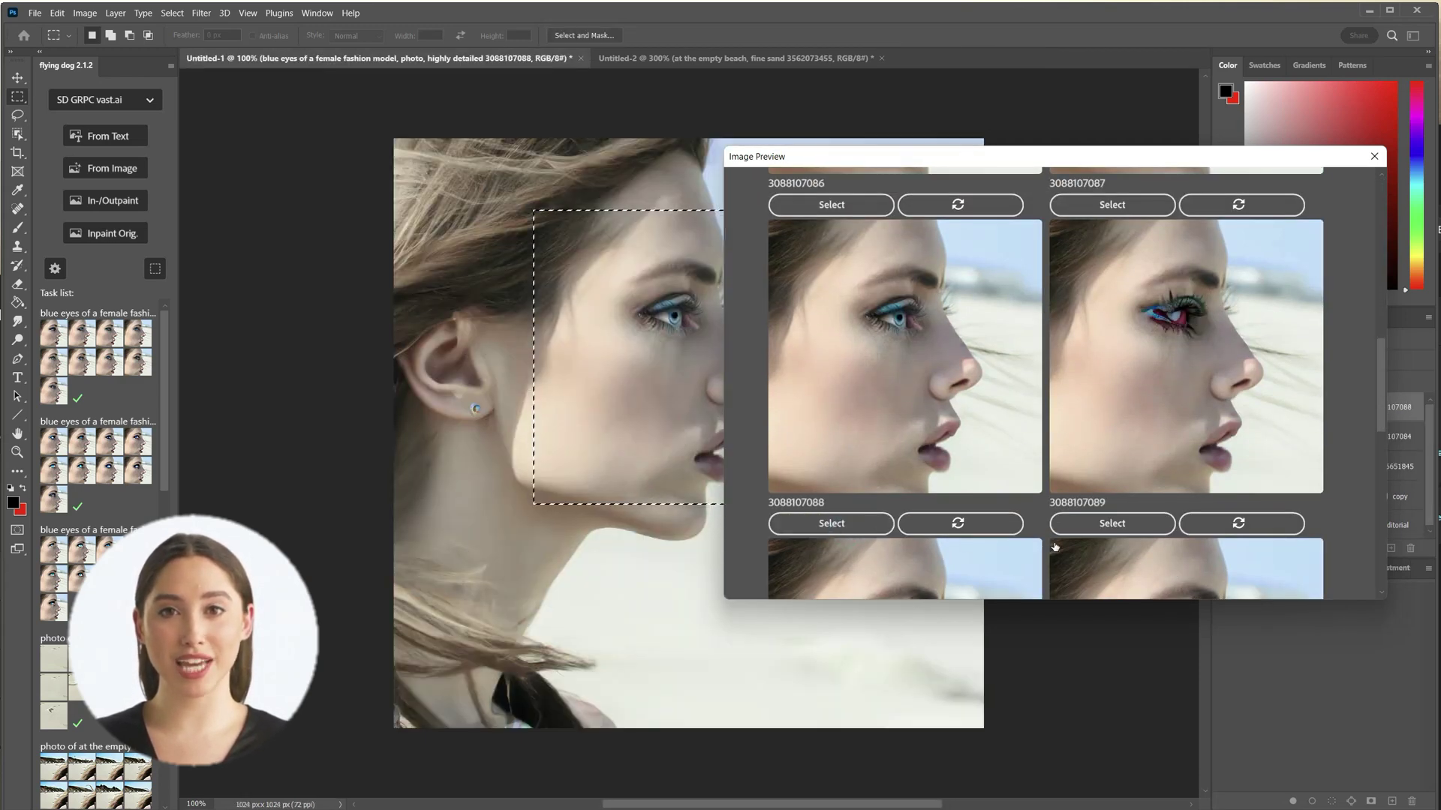
pyautogui.scroll(-4, 1054, 547)
pyautogui.scroll(-4, 1035, 542)
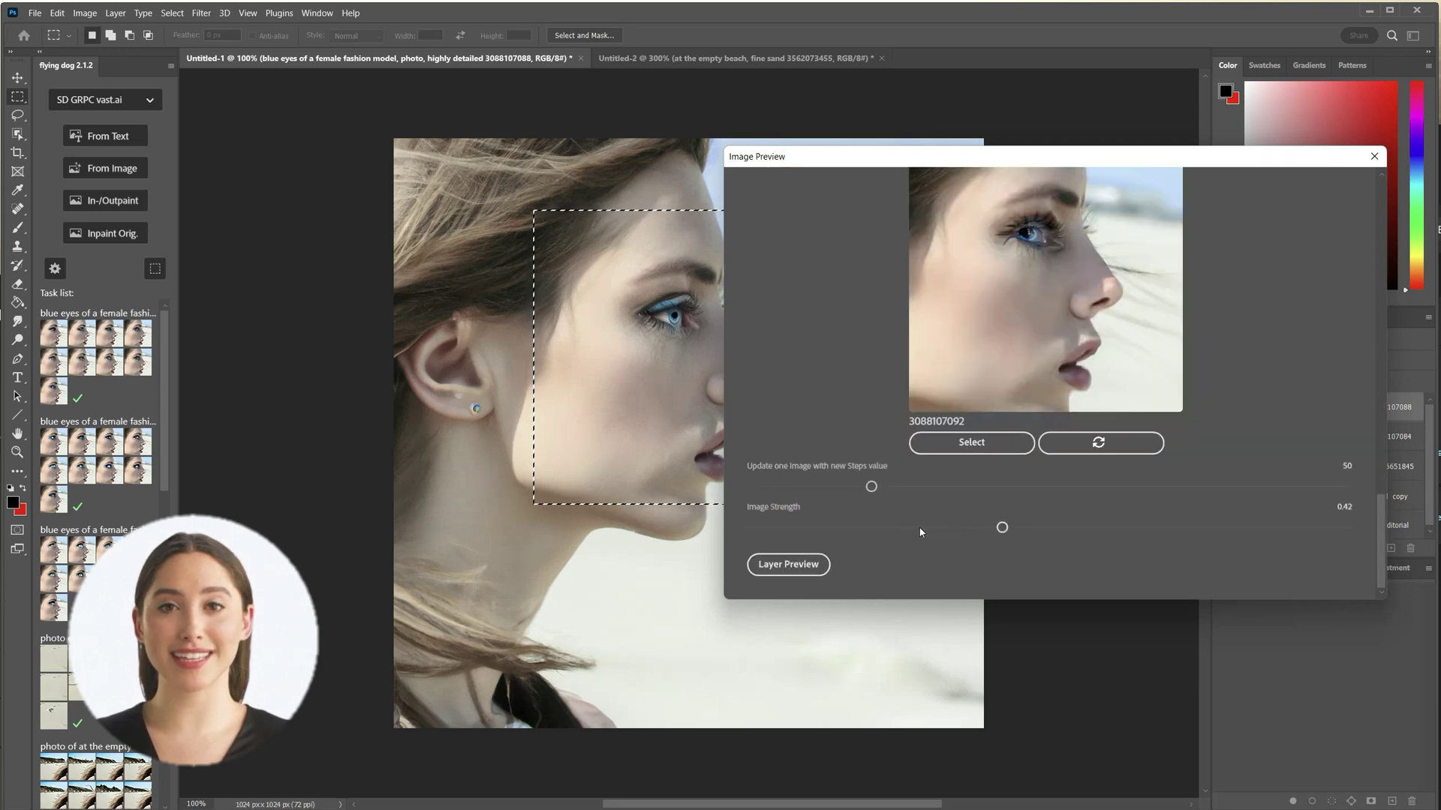
pyautogui.scroll(8, 921, 532)
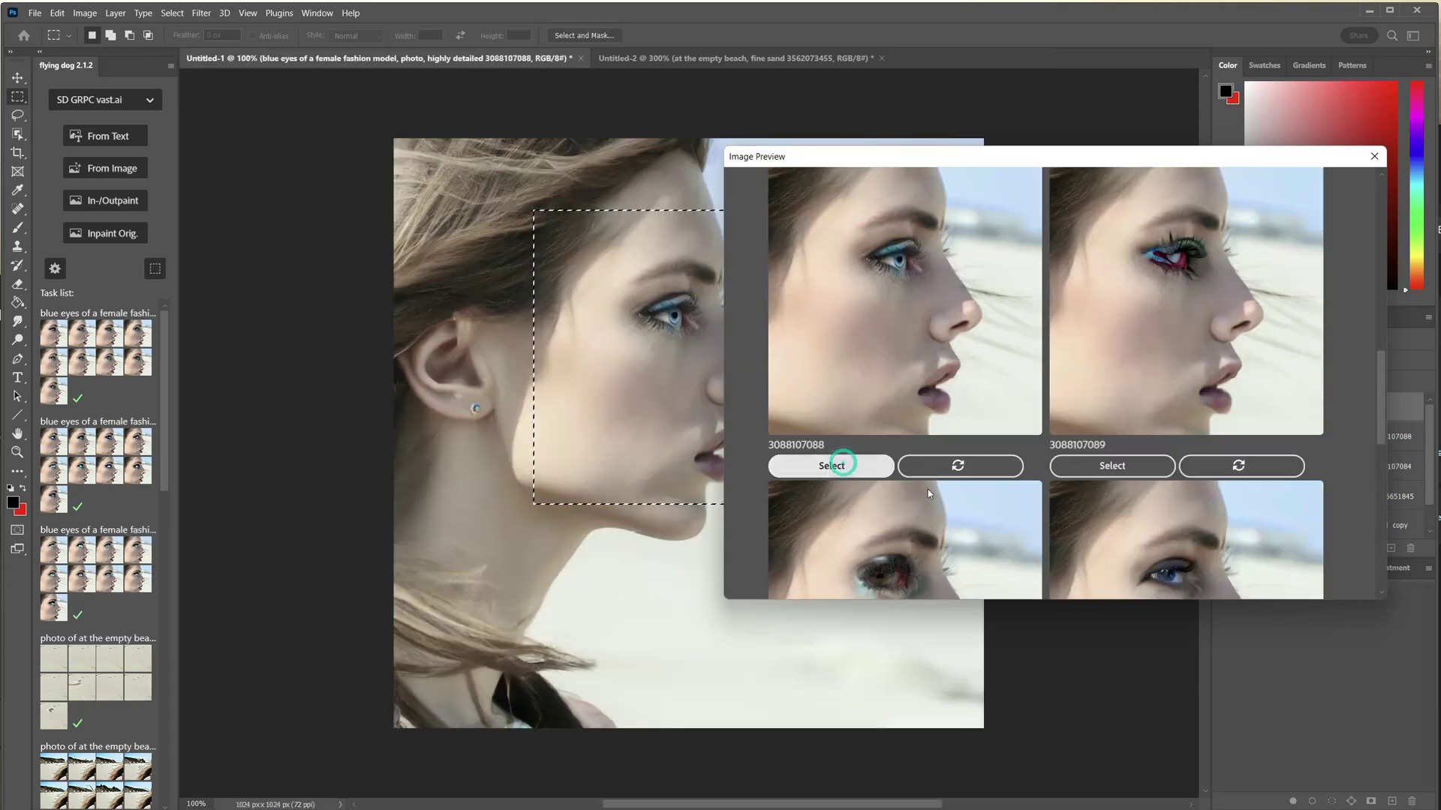
pyautogui.click(971, 467)
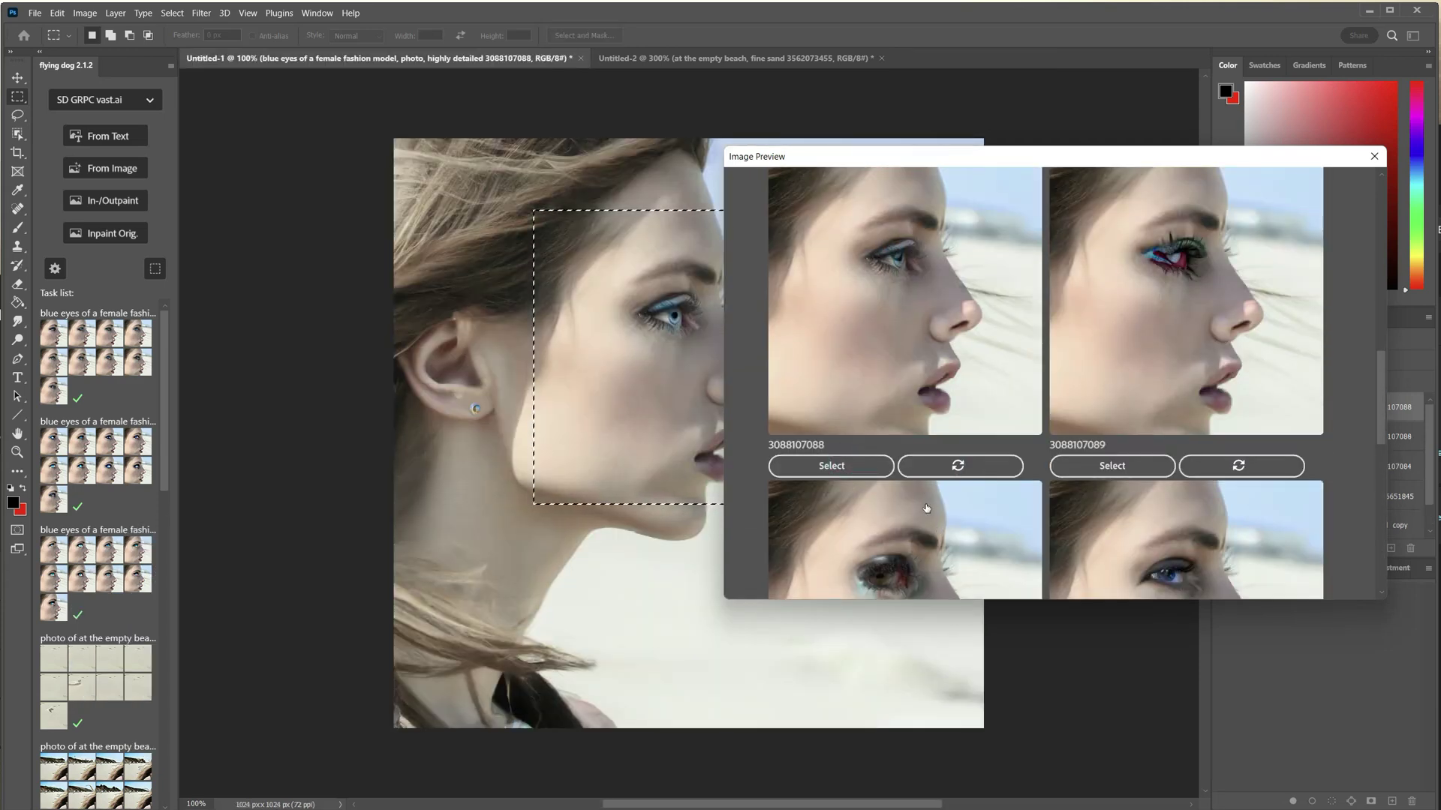
pyautogui.scroll(-10, 923, 514)
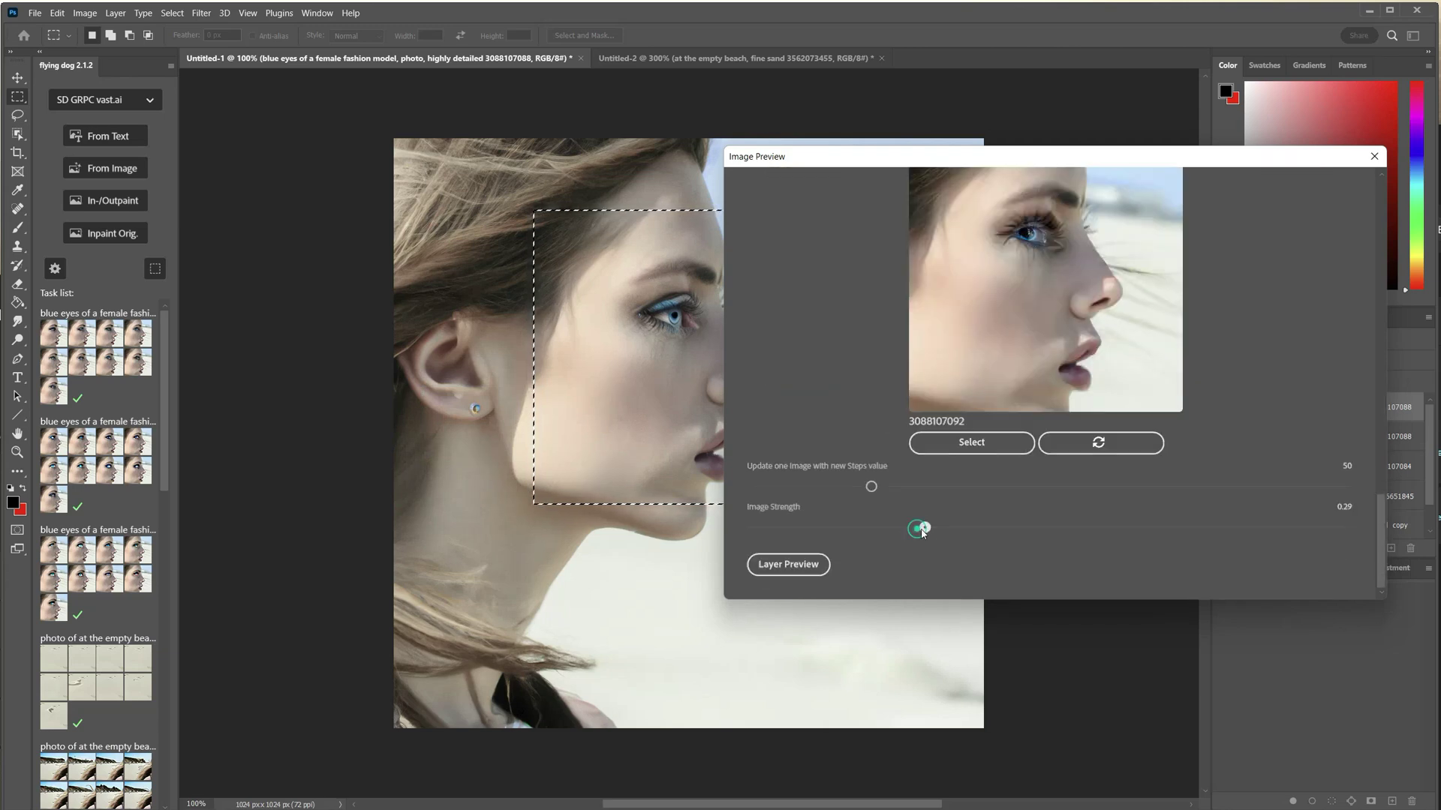
pyautogui.scroll(5, 955, 529)
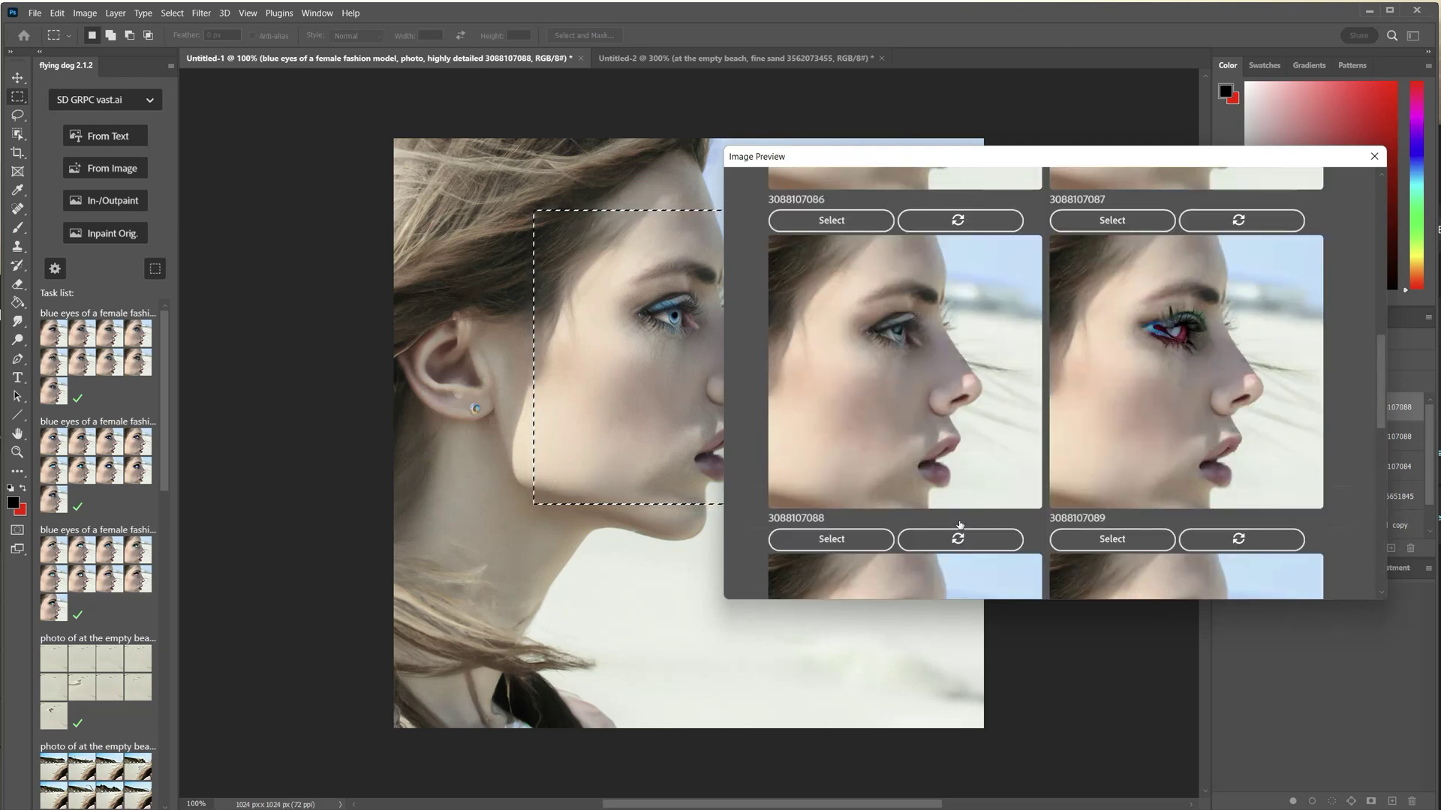
pyautogui.click(957, 539)
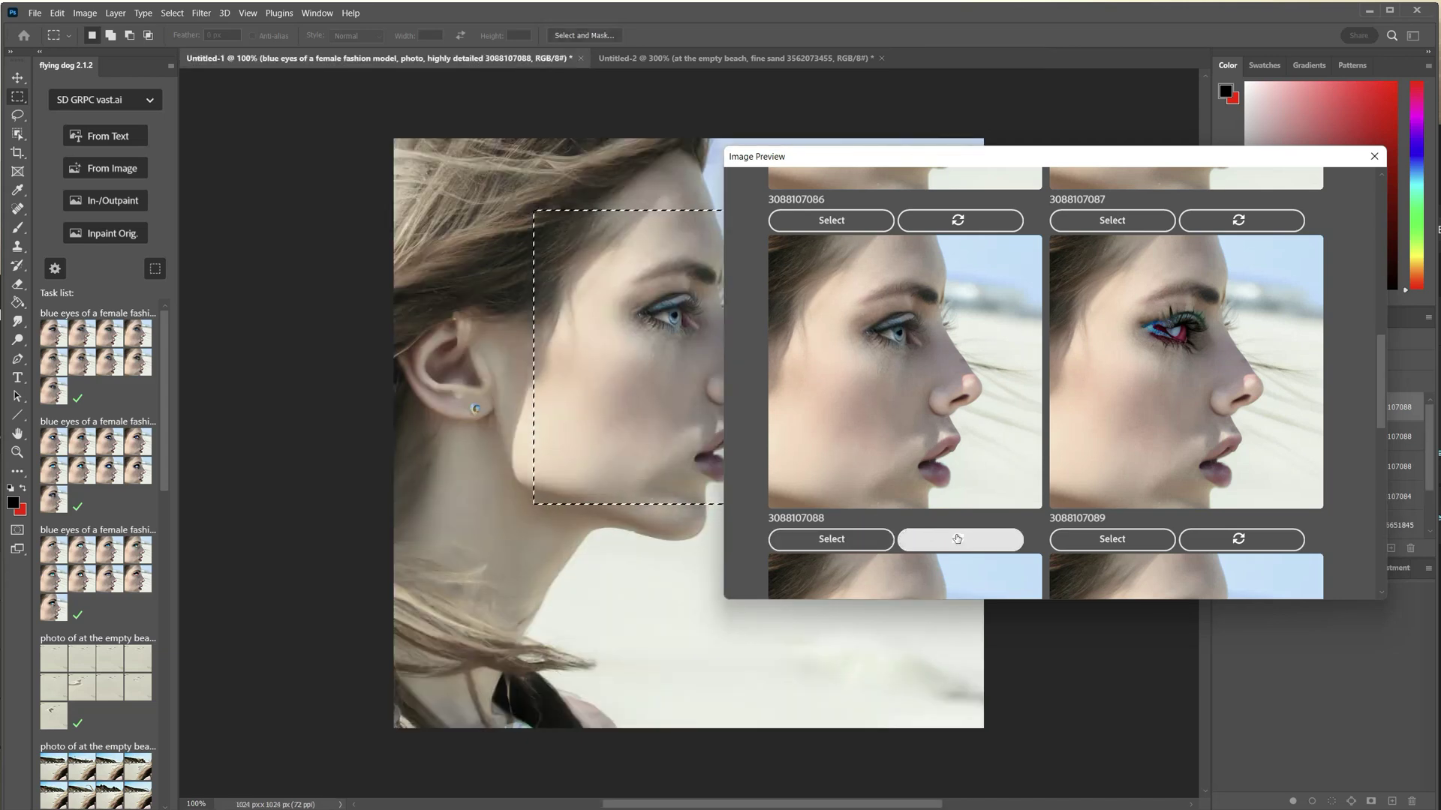
pyautogui.scroll(-10, 975, 538)
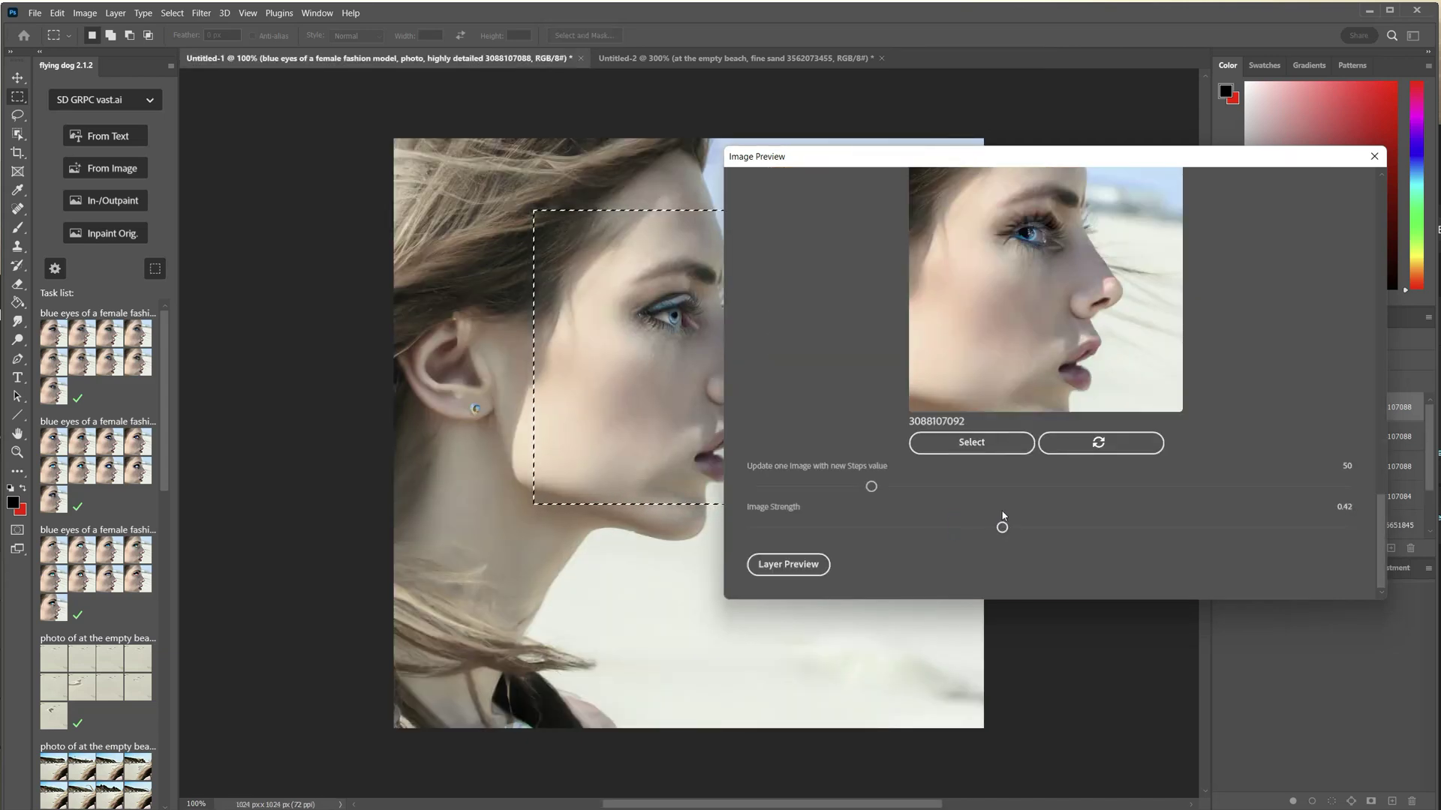
pyautogui.click(979, 534)
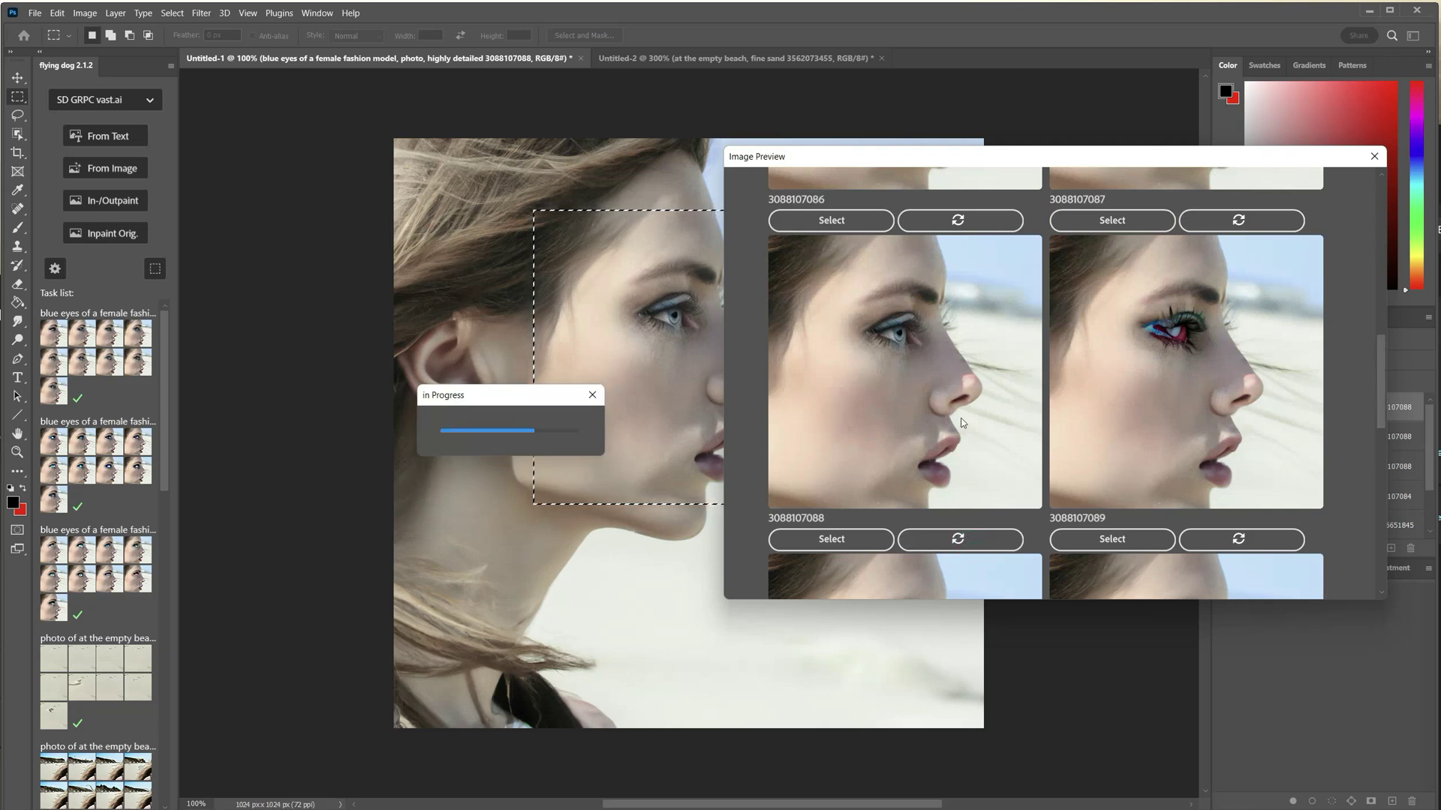
pyautogui.click(852, 539)
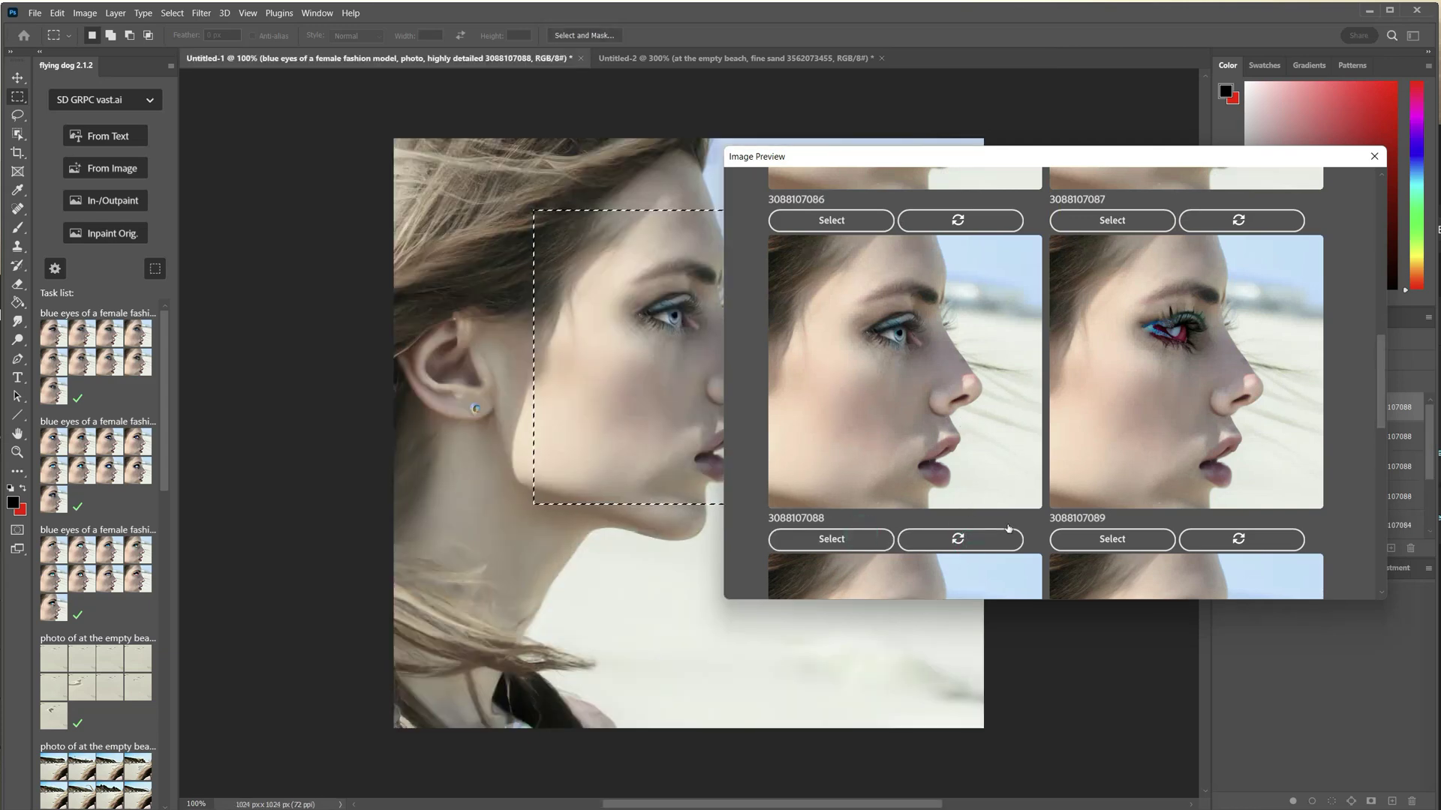
pyautogui.scroll(-10, 1218, 344)
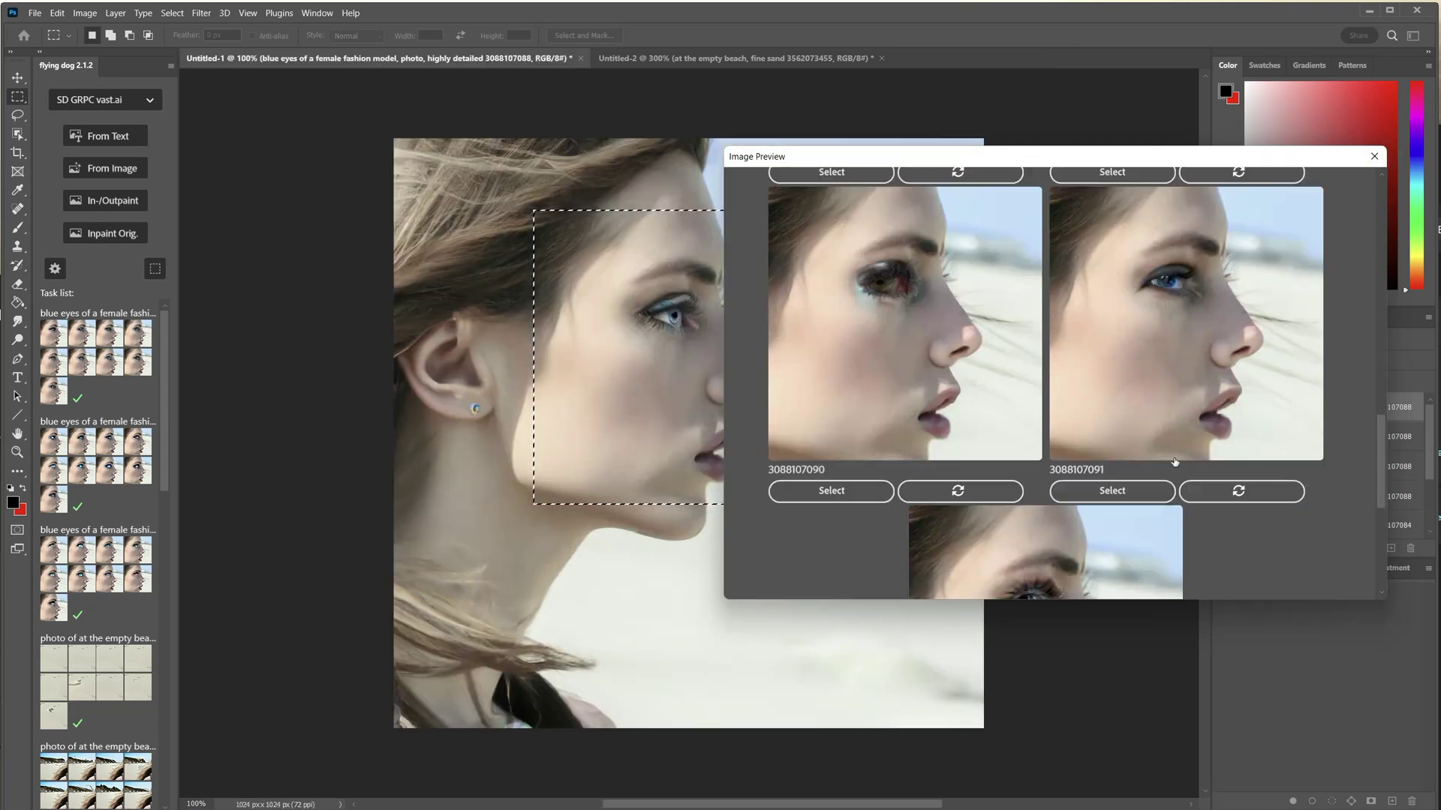
pyautogui.scroll(5, 987, 484)
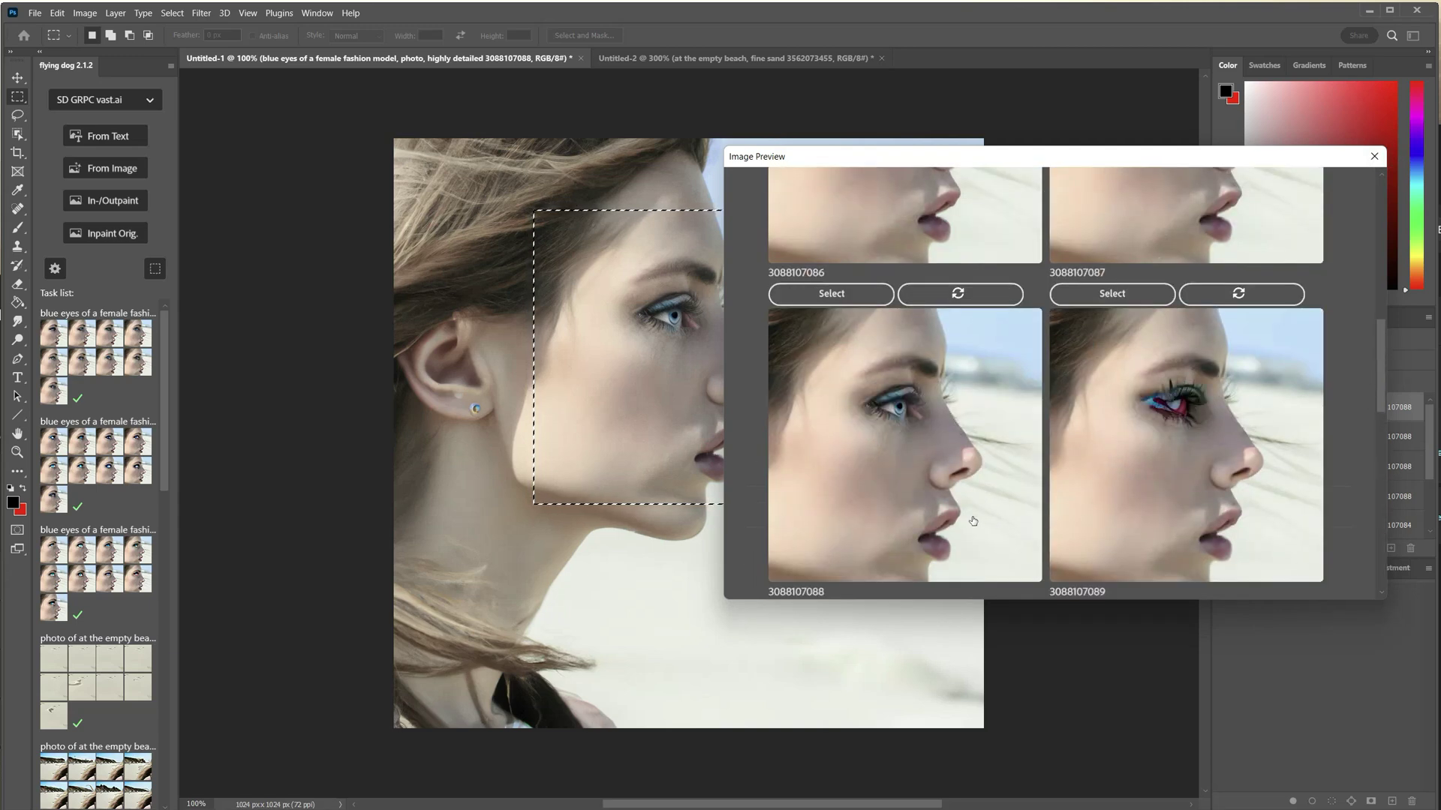
pyautogui.click(964, 542)
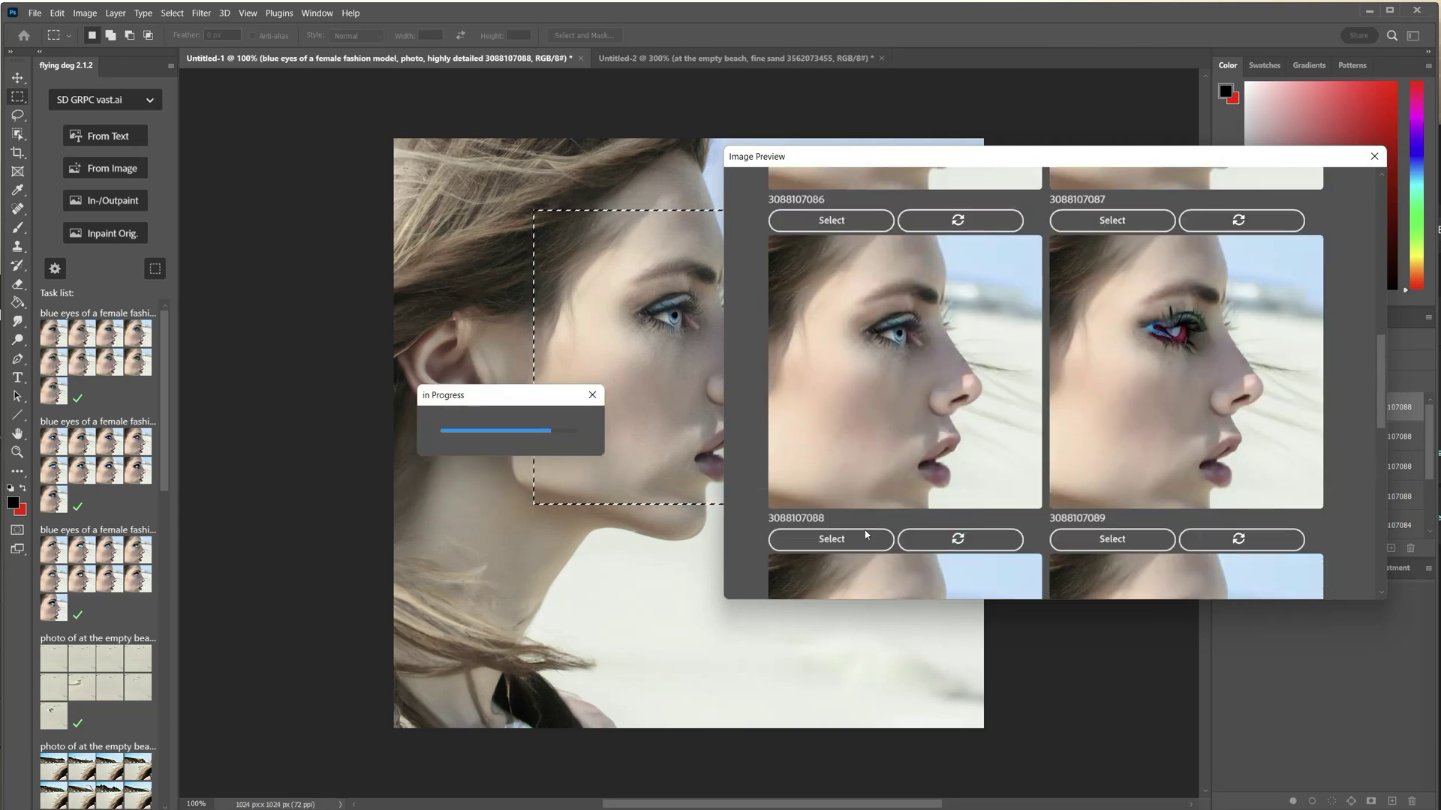
pyautogui.click(863, 539)
pyautogui.click(1375, 158)
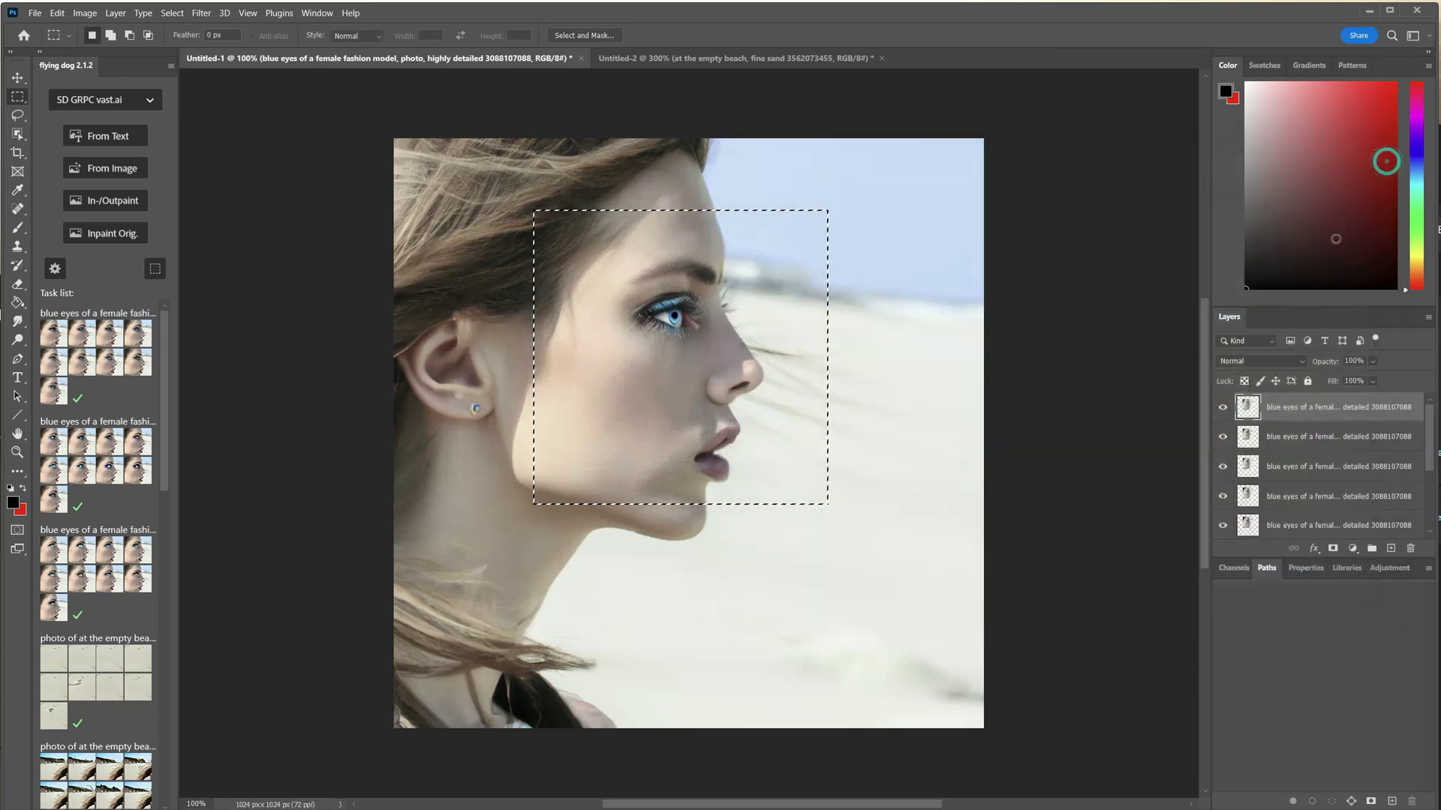
# Compare the upper blue-eye layers by toggling their visibility, leaving the topmost one hidden, and clear the selection.
pyautogui.click(1224, 408)
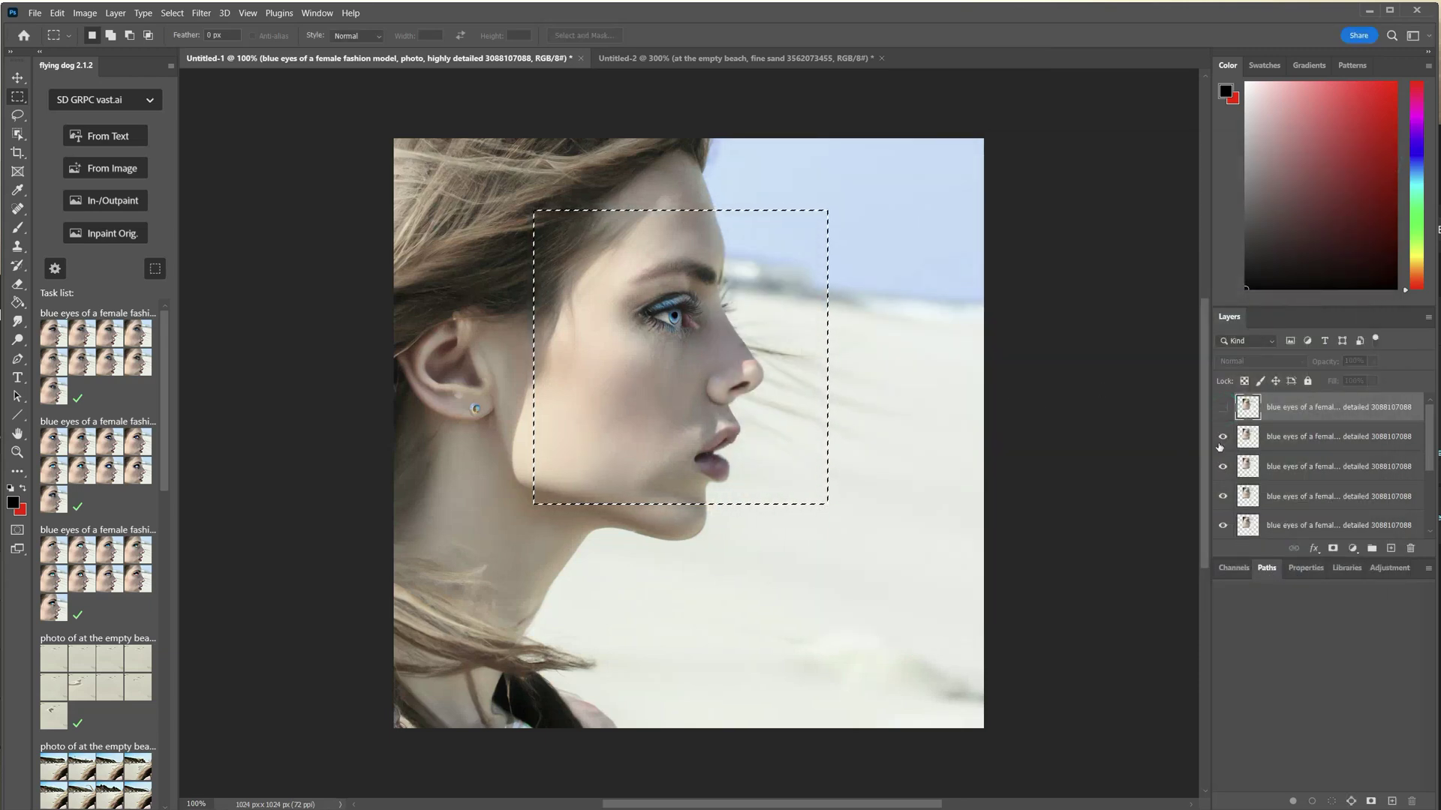
pyautogui.click(1222, 439)
pyautogui.click(1223, 439)
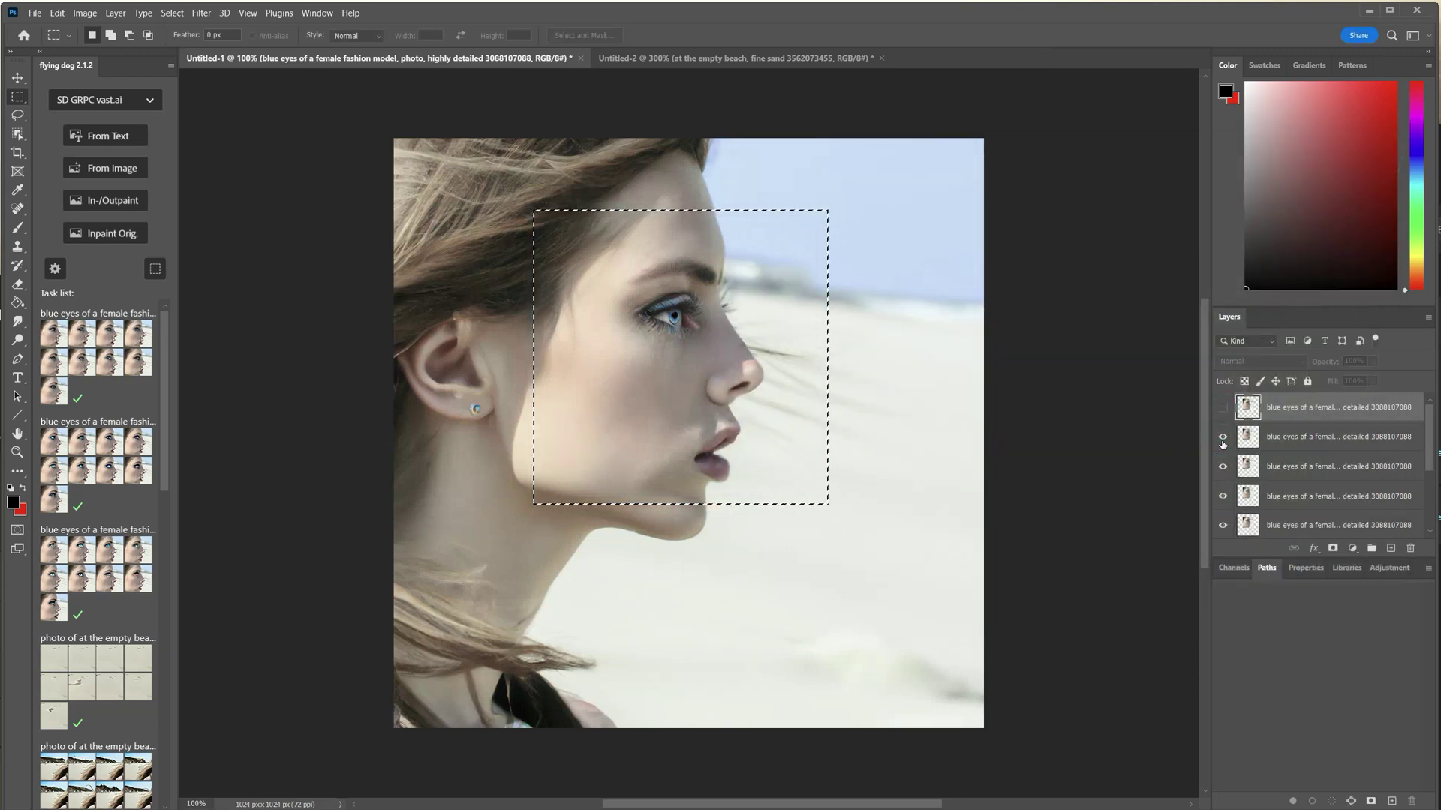
pyautogui.click(1280, 440)
pyautogui.click(1223, 441)
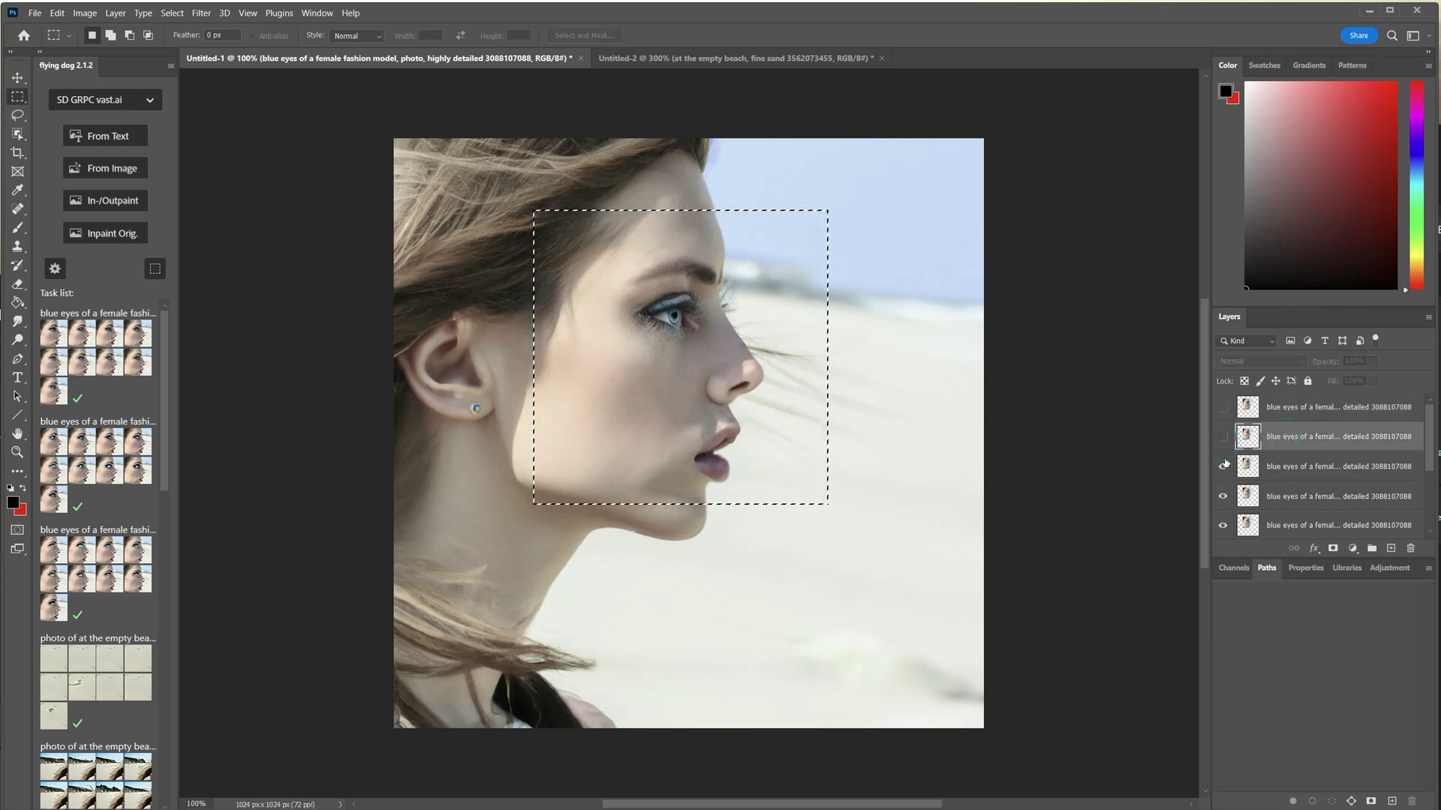
pyautogui.click(1223, 466)
pyautogui.click(1224, 468)
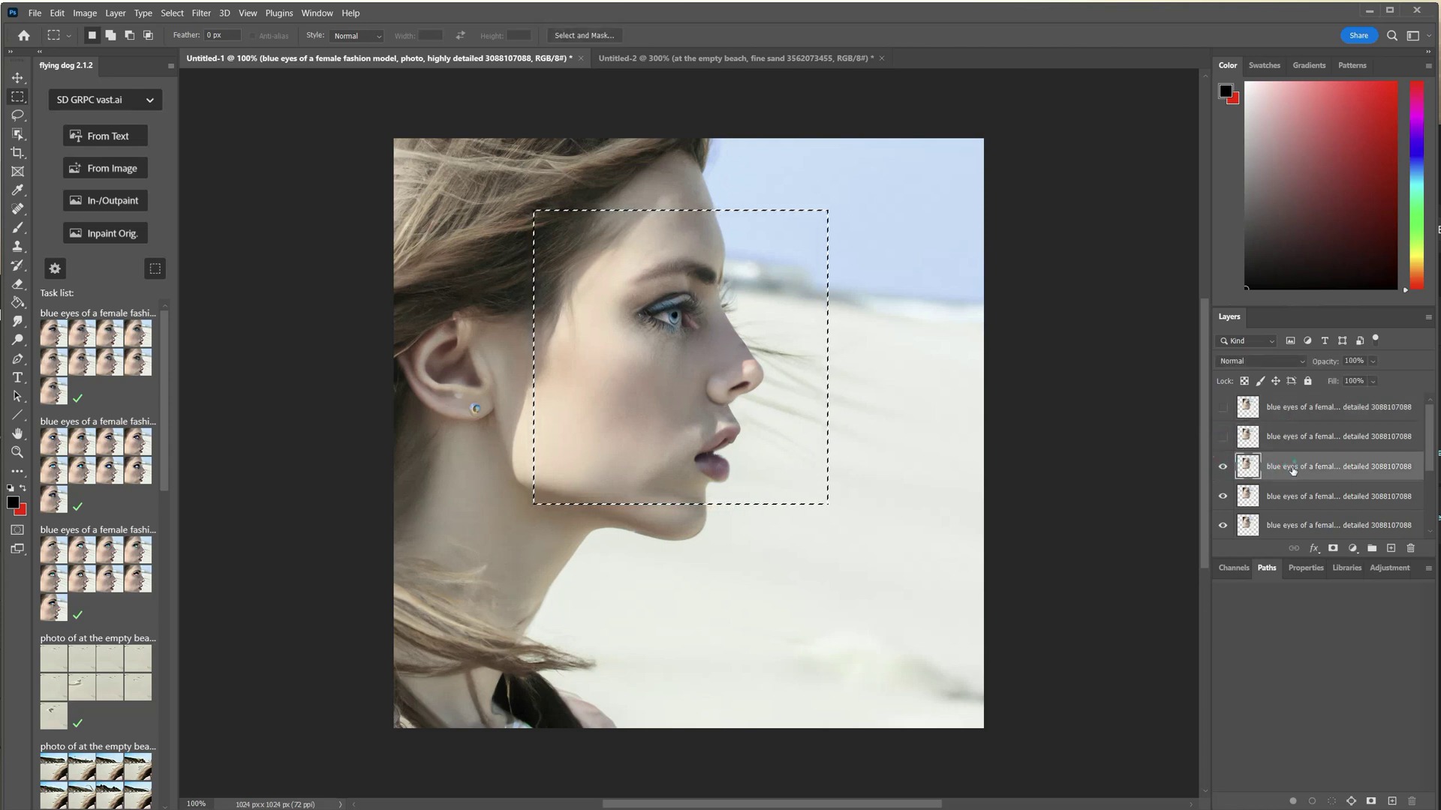
pyautogui.click(1224, 471)
pyautogui.click(1225, 470)
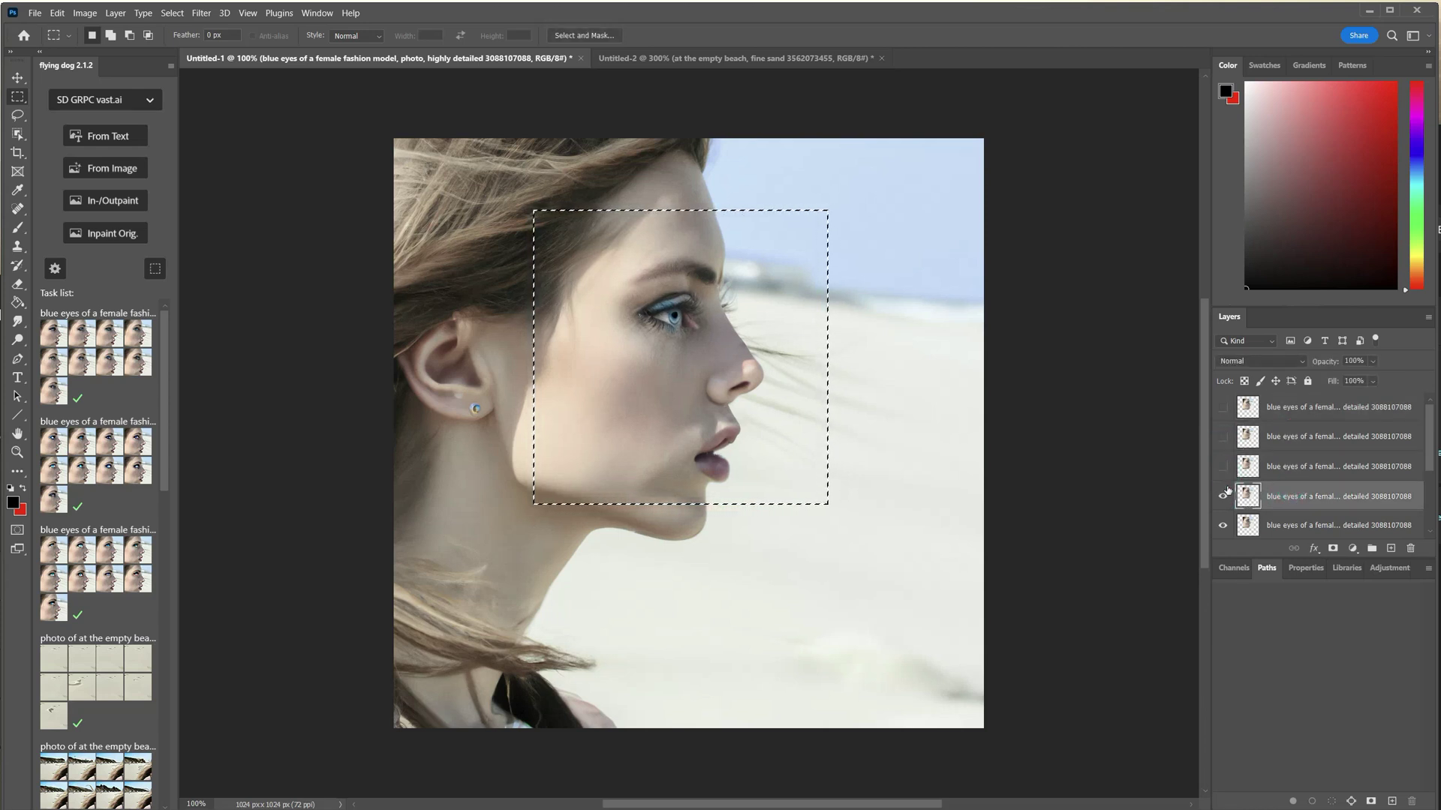
pyautogui.click(1225, 469)
pyautogui.click(803, 425)
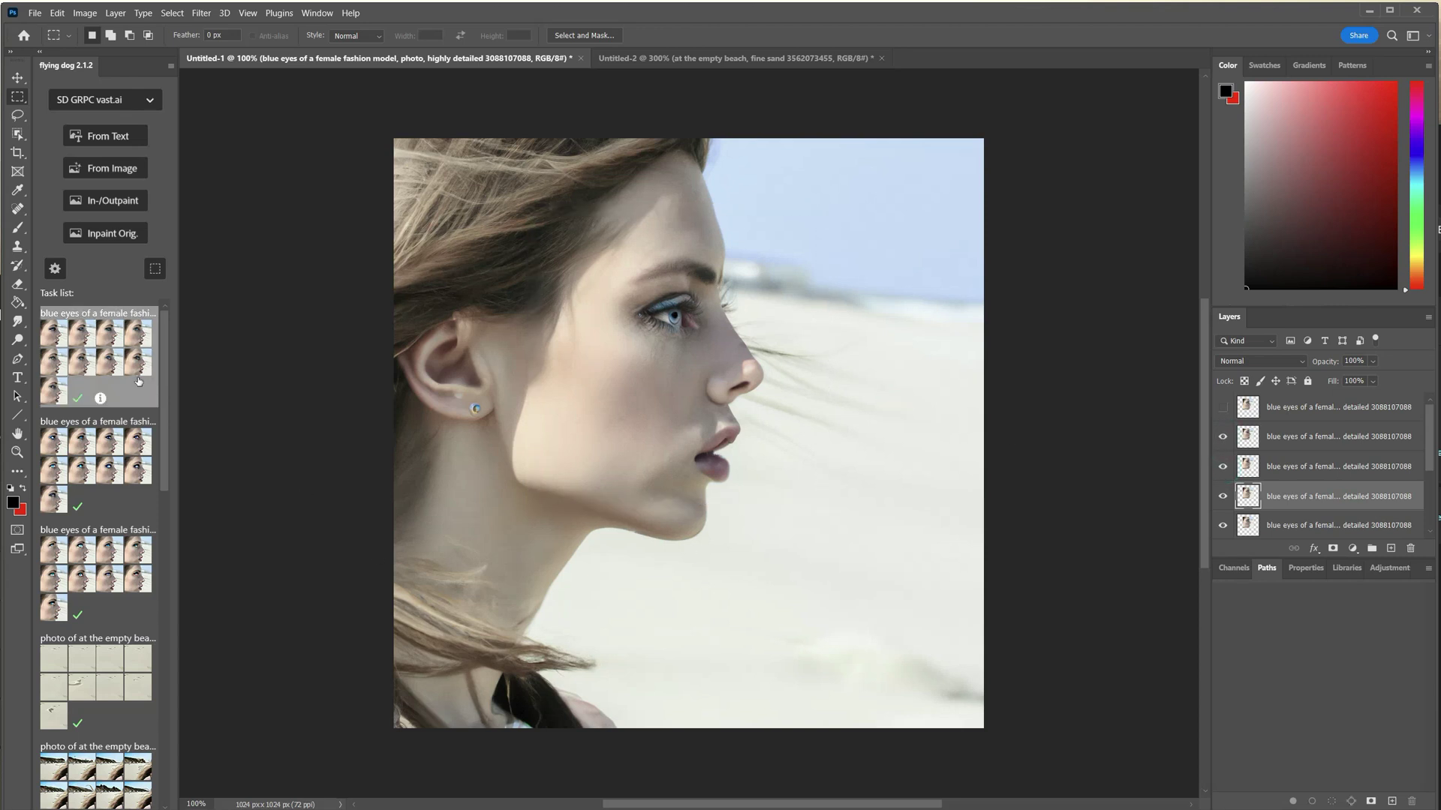
pyautogui.press('z')
pyautogui.rightClick(412, 289)
pyautogui.click(429, 298)
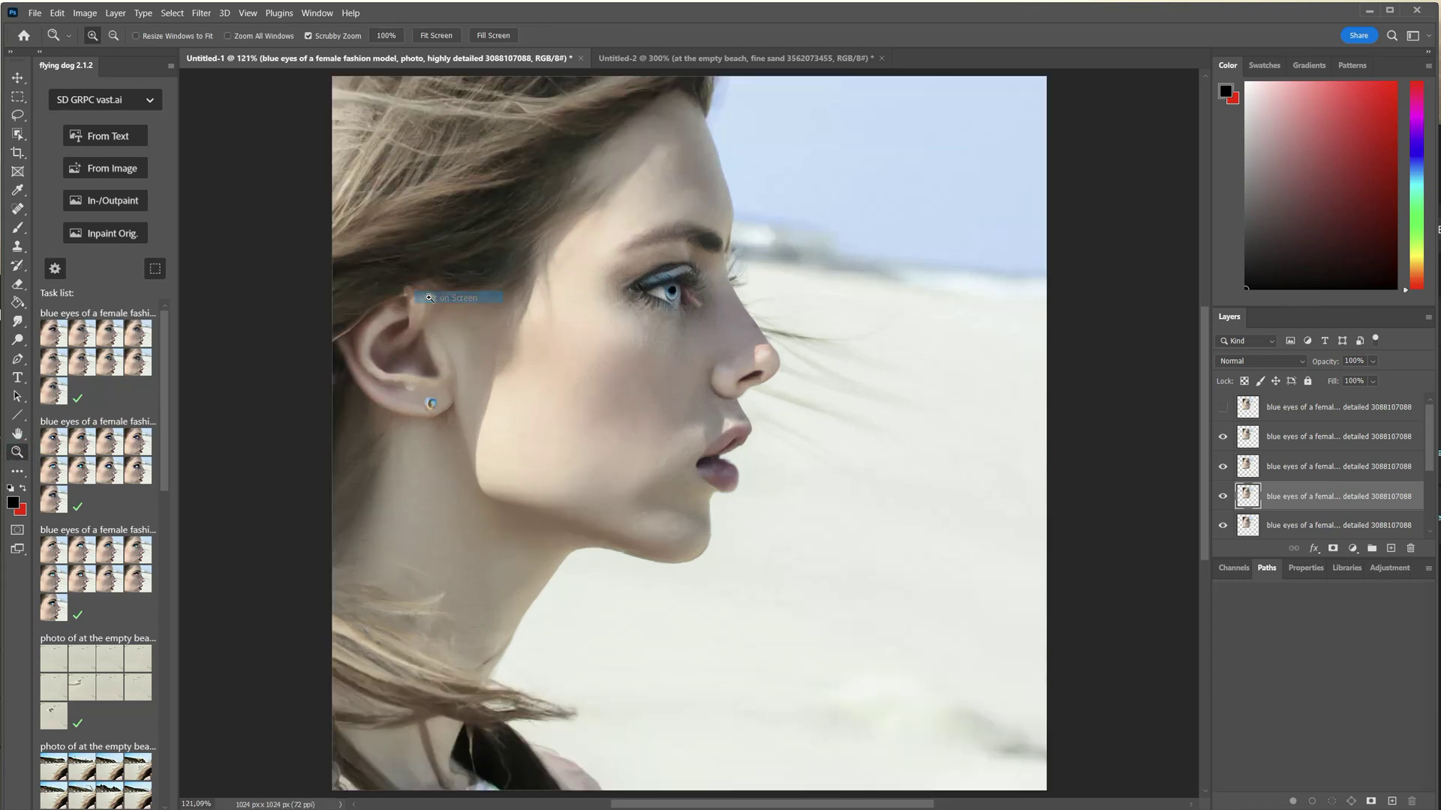
pyautogui.rightClick(430, 300)
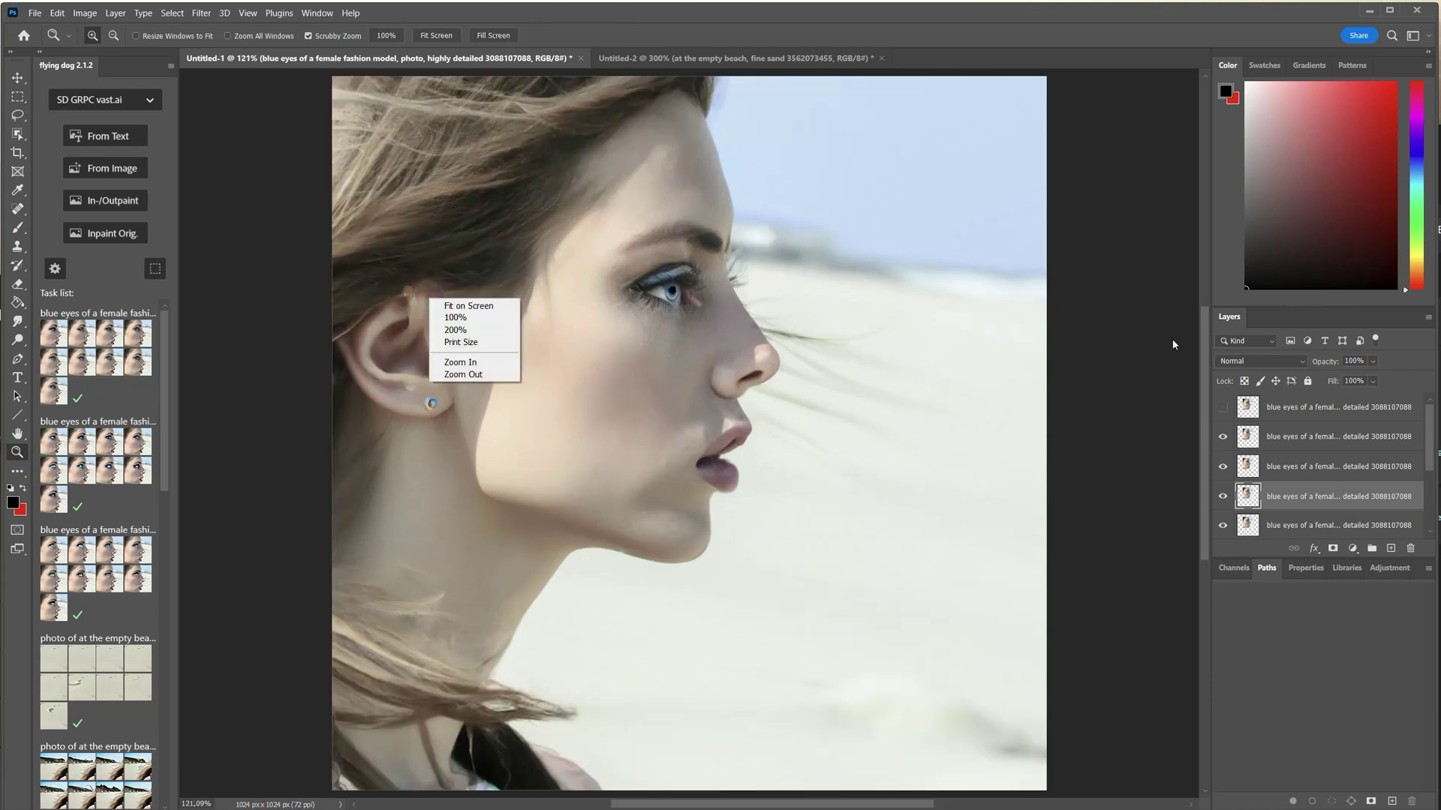
pyautogui.click(1153, 354)
pyautogui.scroll(-2, 1328, 504)
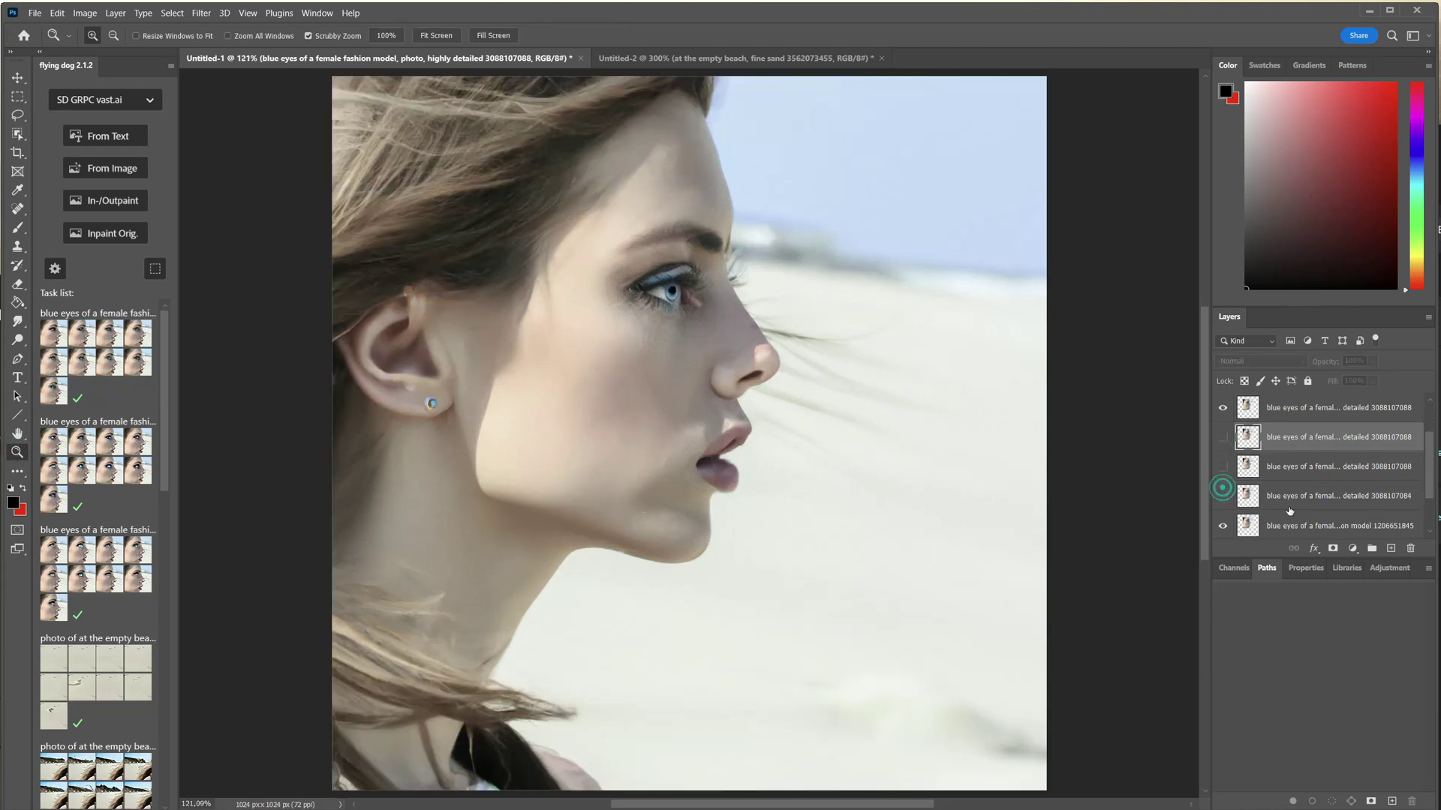
pyautogui.scroll(-2, 1289, 511)
# Copy a rectangular area of the face around the blue eye and paste it into the Untitled-2 banner.
pyautogui.press('m')
pyautogui.moveTo(533, 167); pyautogui.dragTo(829, 464)
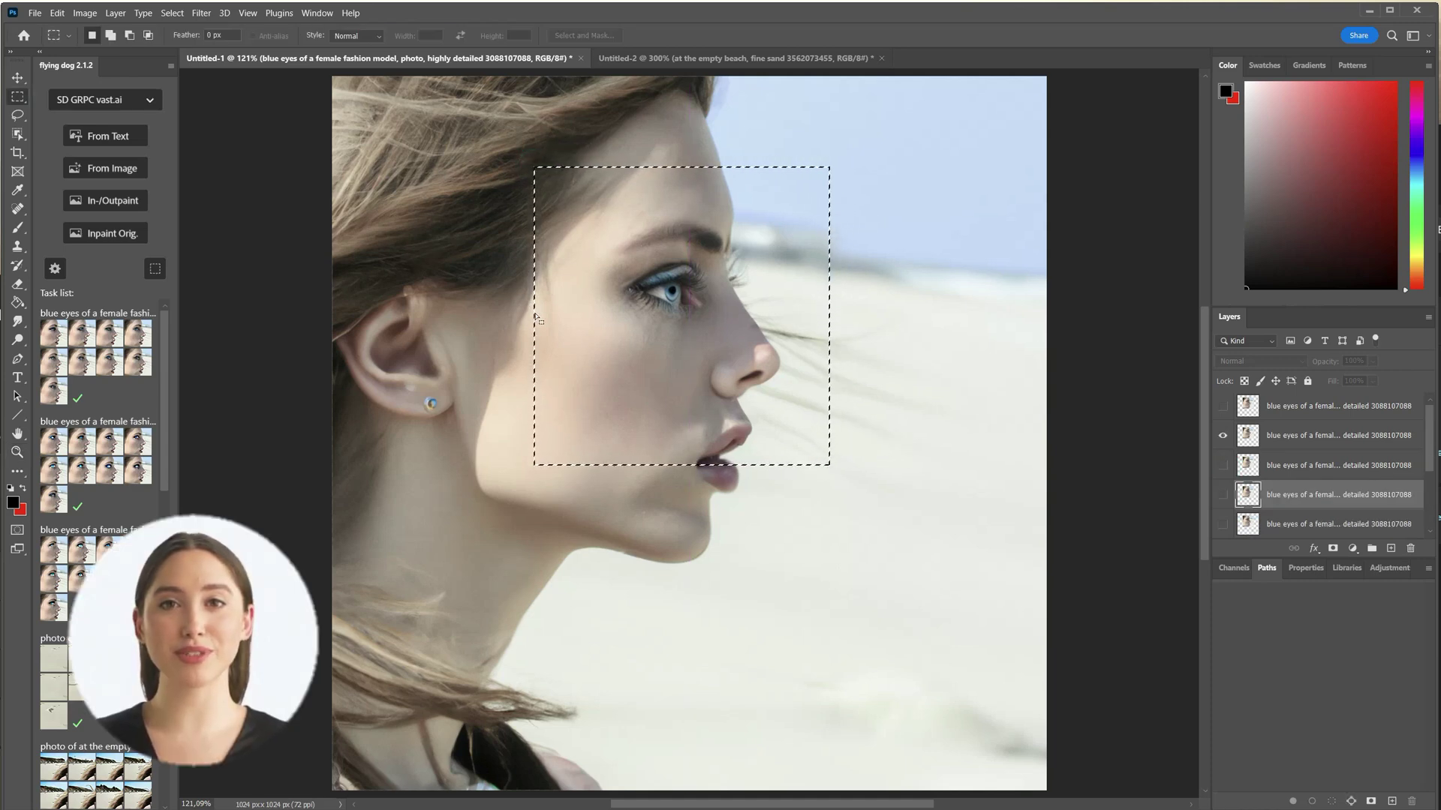
pyautogui.click(64, 10)
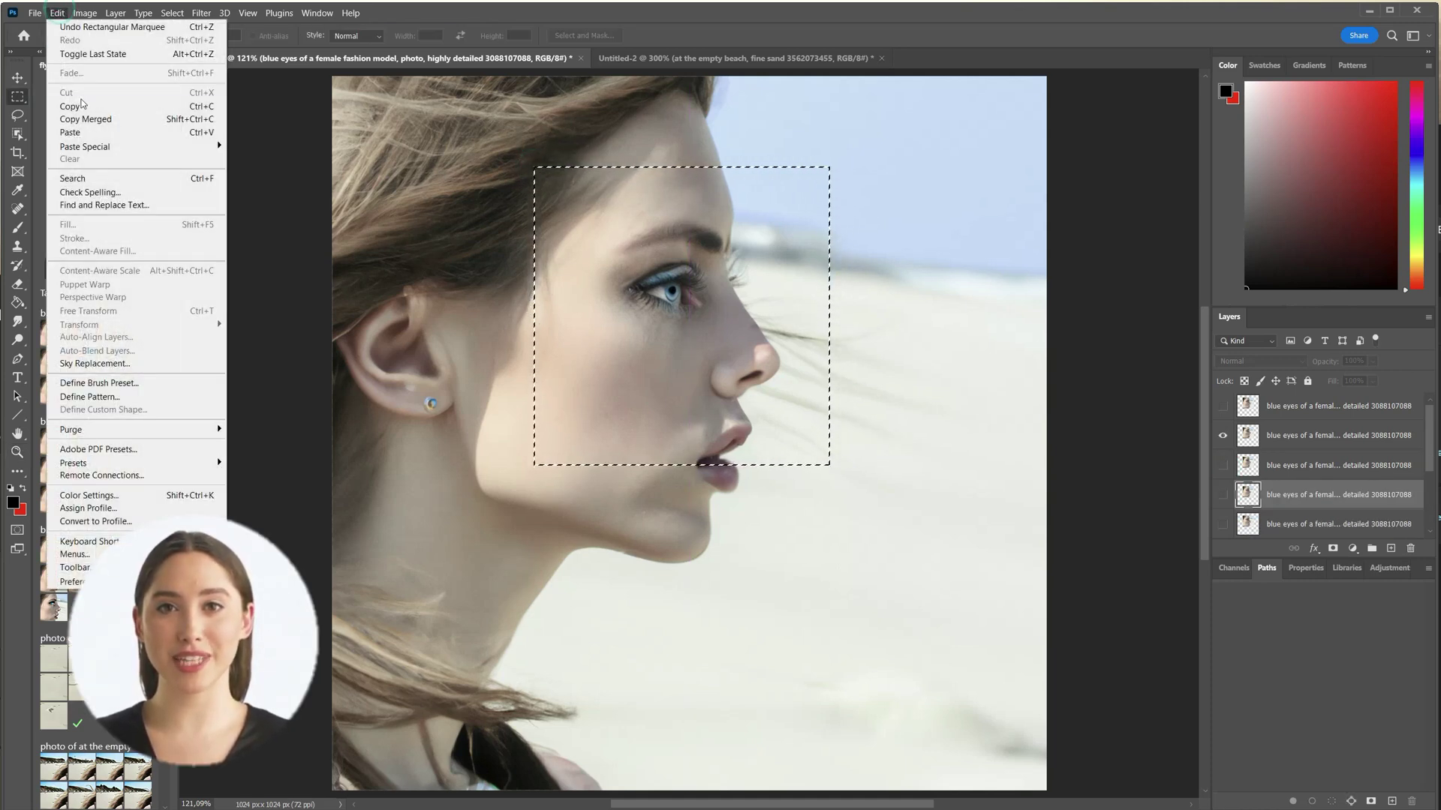
pyautogui.click(103, 111)
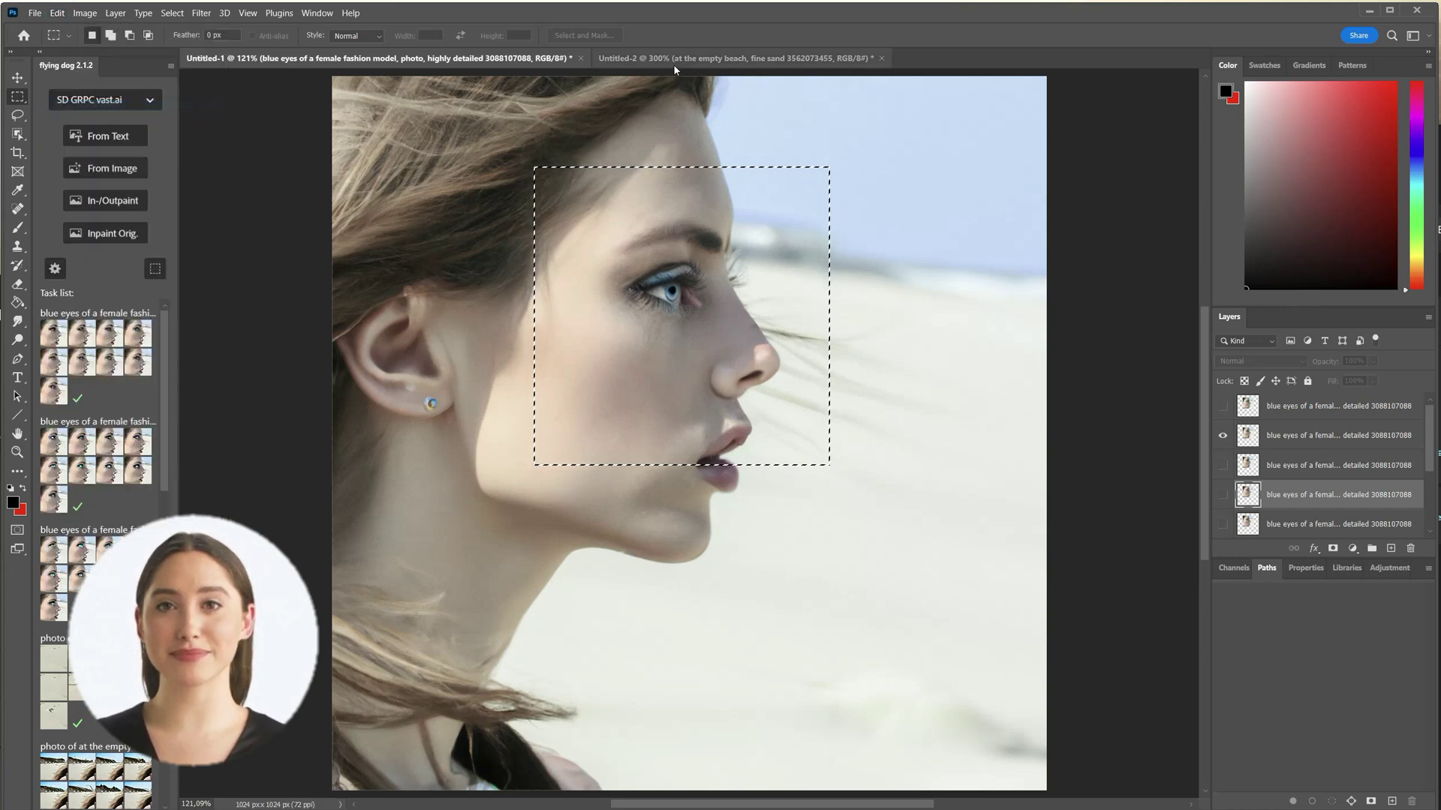
pyautogui.click(673, 60)
pyautogui.click(57, 12)
pyautogui.click(101, 133)
# Scale the pasted face patch to about 40.71% at 46% opacity and align it with the model's face.
pyautogui.click(57, 13)
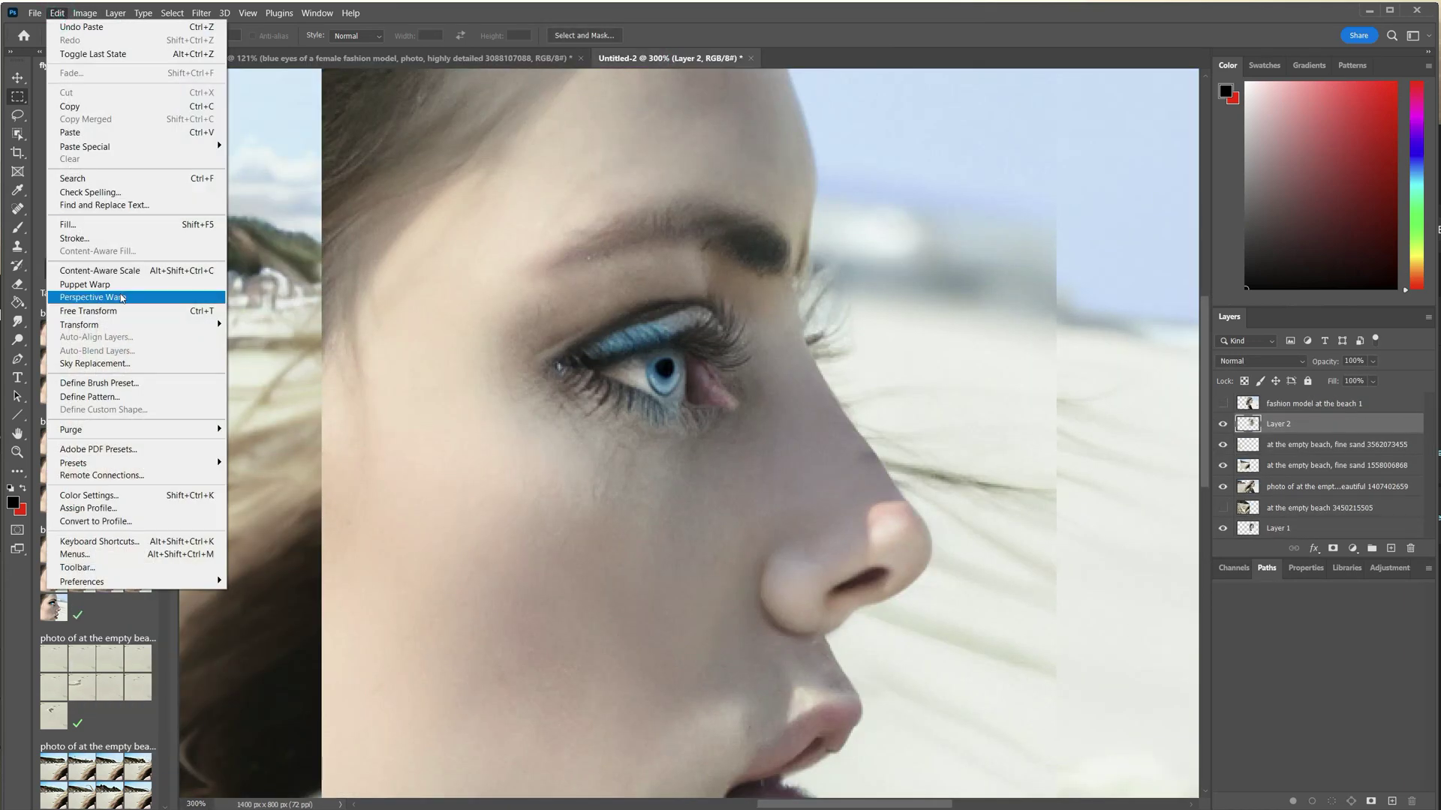
pyautogui.click(90, 297)
pyautogui.moveTo(1073, 293); pyautogui.dragTo(637, 735)
pyautogui.moveTo(553, 766); pyautogui.dragTo(990, 190)
pyautogui.click(1373, 362)
pyautogui.click(1354, 379)
pyautogui.moveTo(940, 317); pyautogui.dragTo(930, 387)
pyautogui.moveTo(765, 231); pyautogui.dragTo(763, 227)
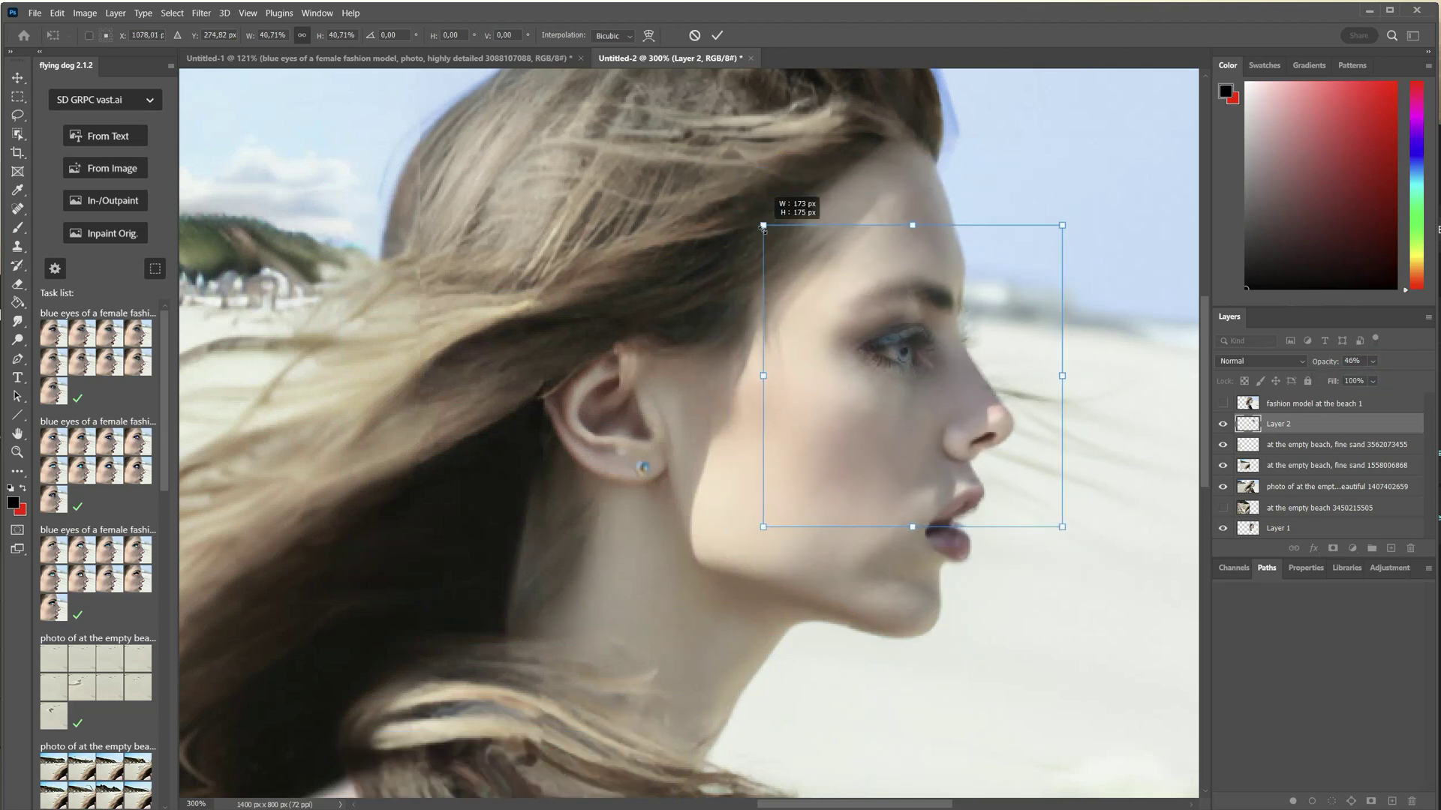
# Set the face patch's opacity to 100%, refine its scale to about 40.90% and apply the transform.
pyautogui.press('0')
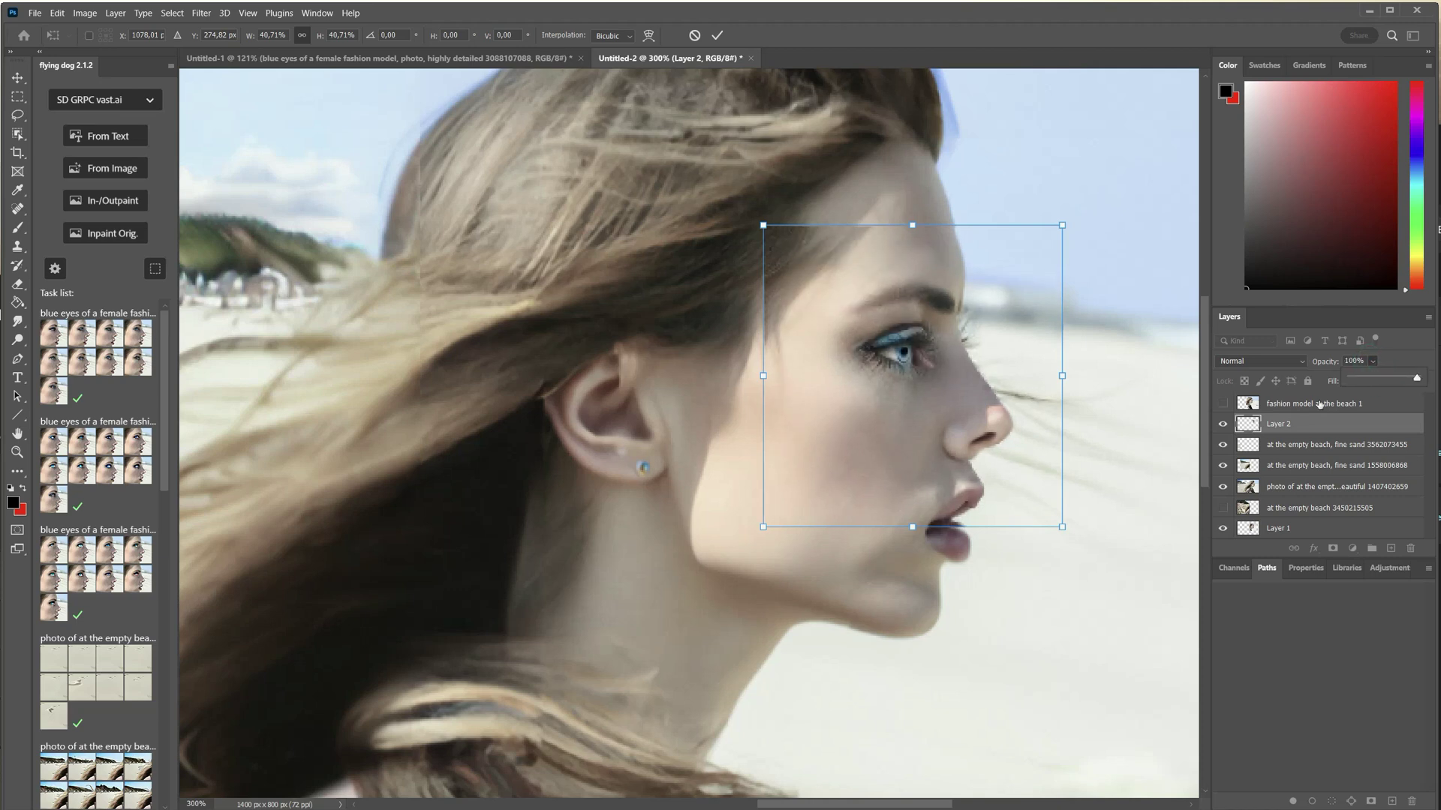
pyautogui.moveTo(763, 225); pyautogui.dragTo(758, 229)
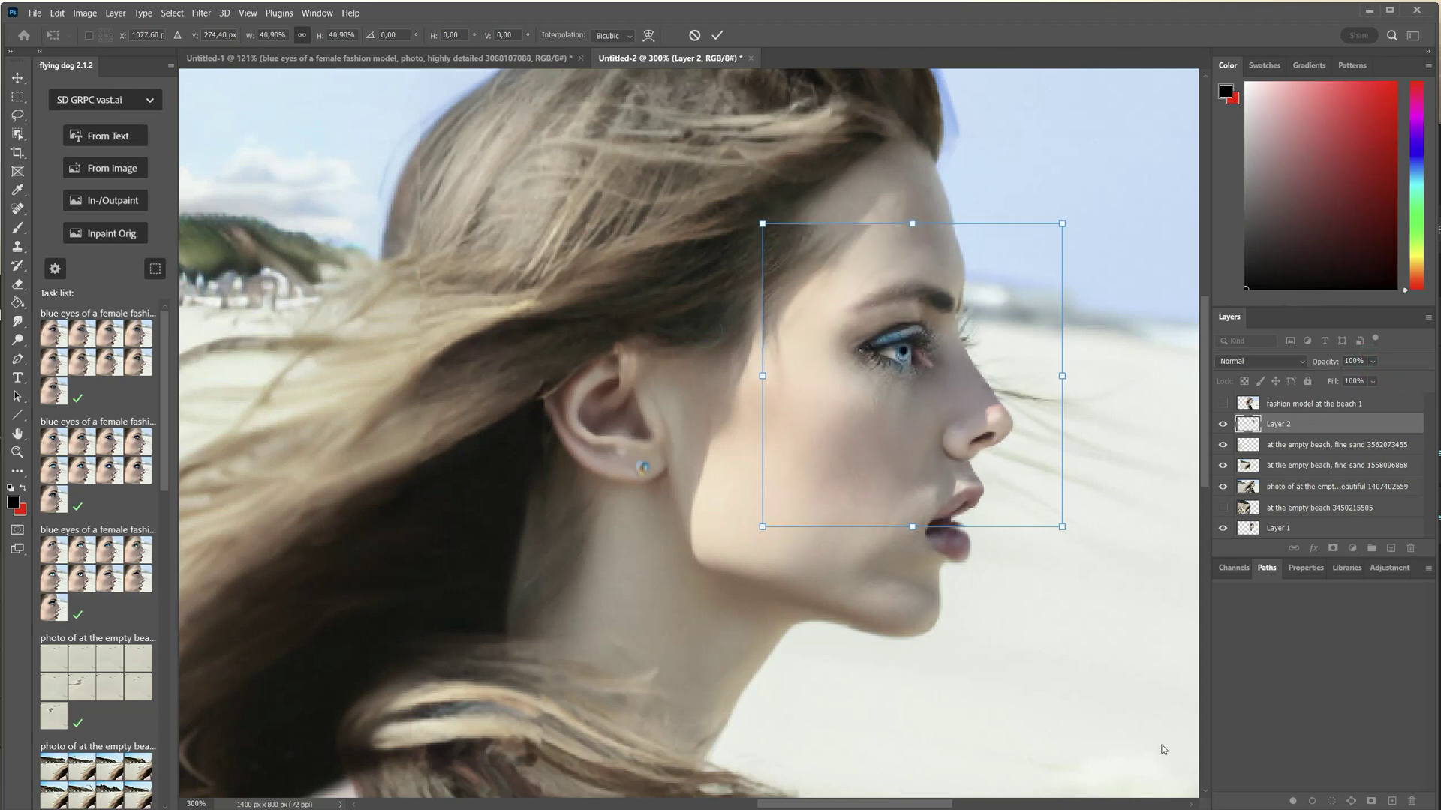
pyautogui.click(19, 76)
pyautogui.click(304, 225)
pyautogui.rightClick(625, 355)
pyautogui.click(17, 450)
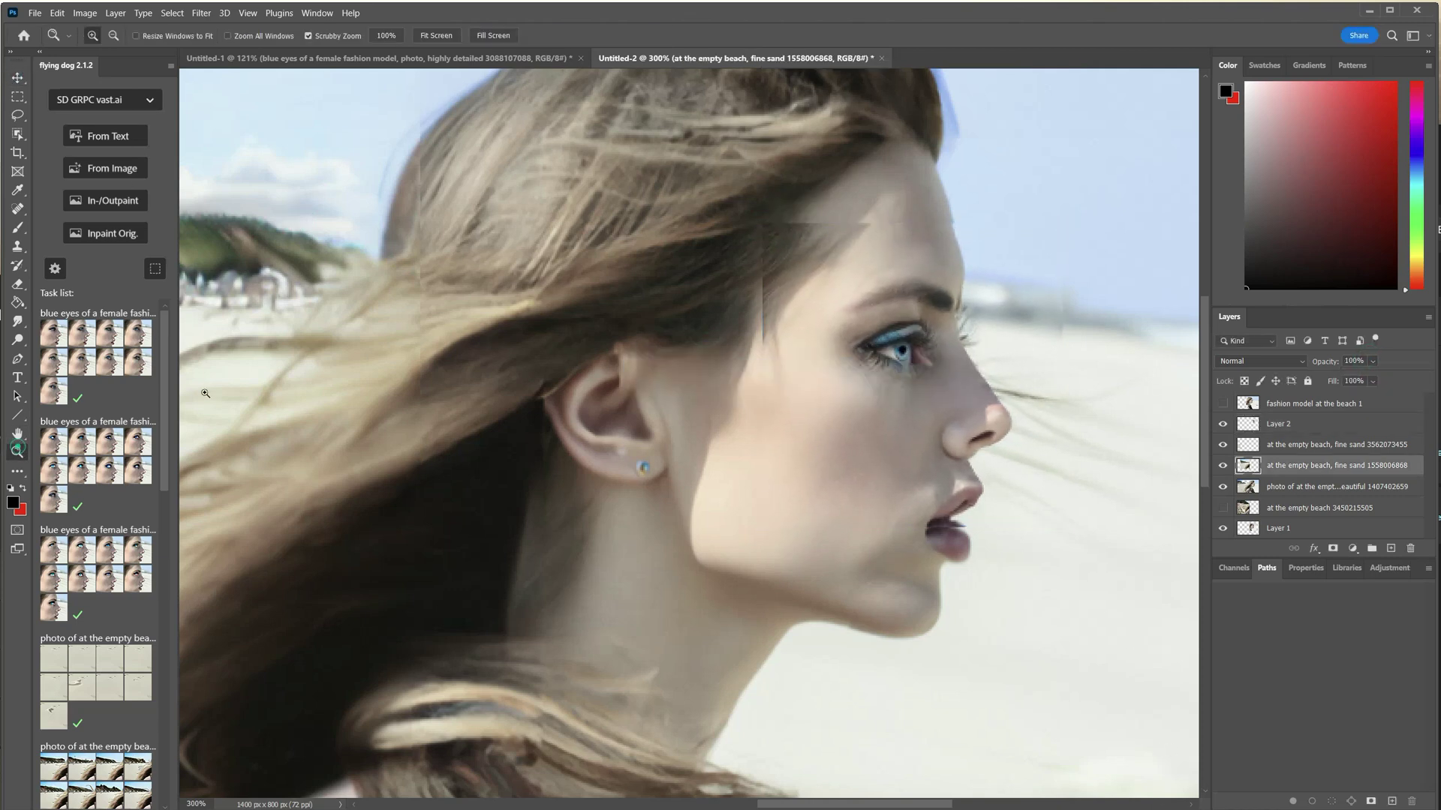
# Erase the visible edge of the pasted face patch on Layer 2 near the chin.
pyautogui.moveTo(530, 293); pyautogui.dragTo(380, 318)
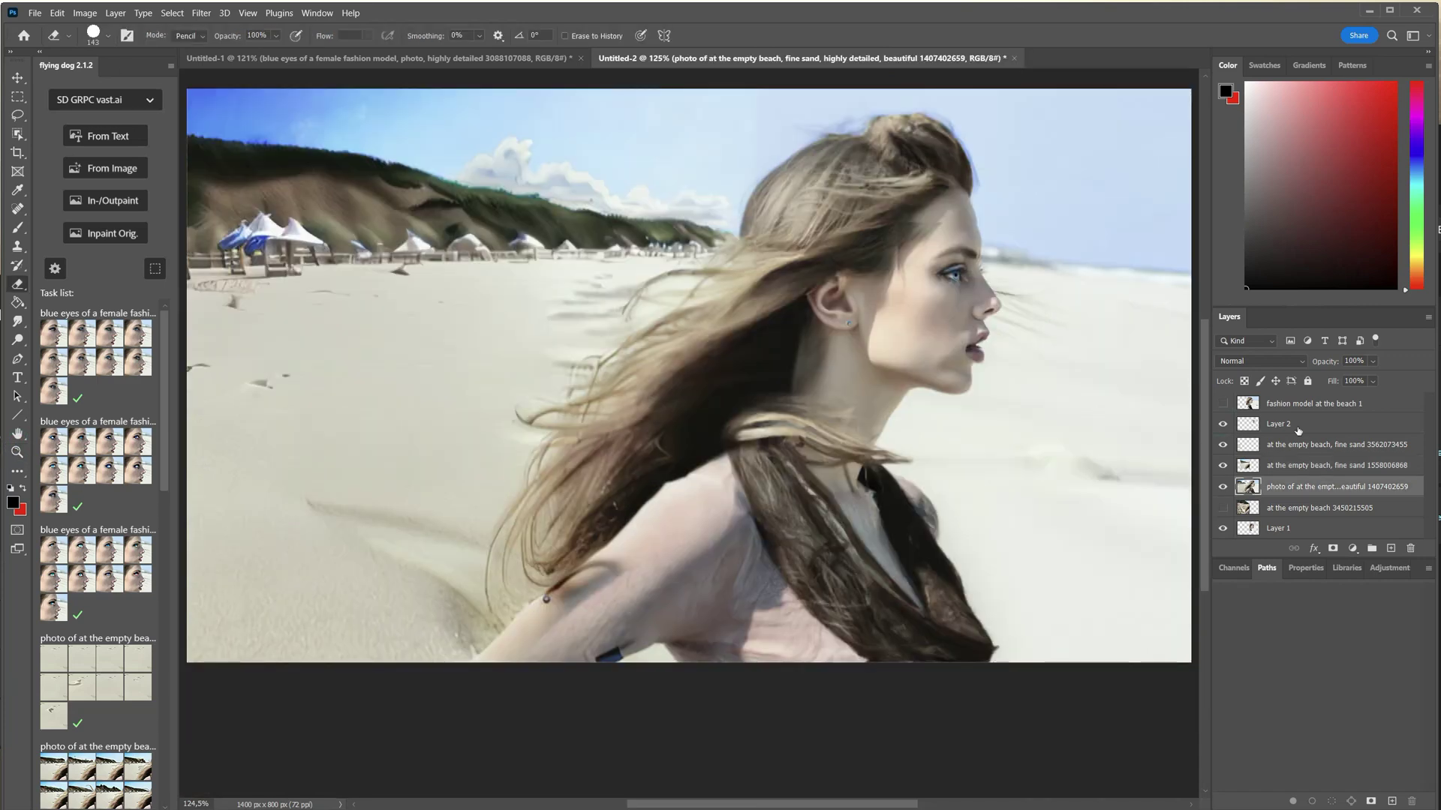
pyautogui.click(1296, 426)
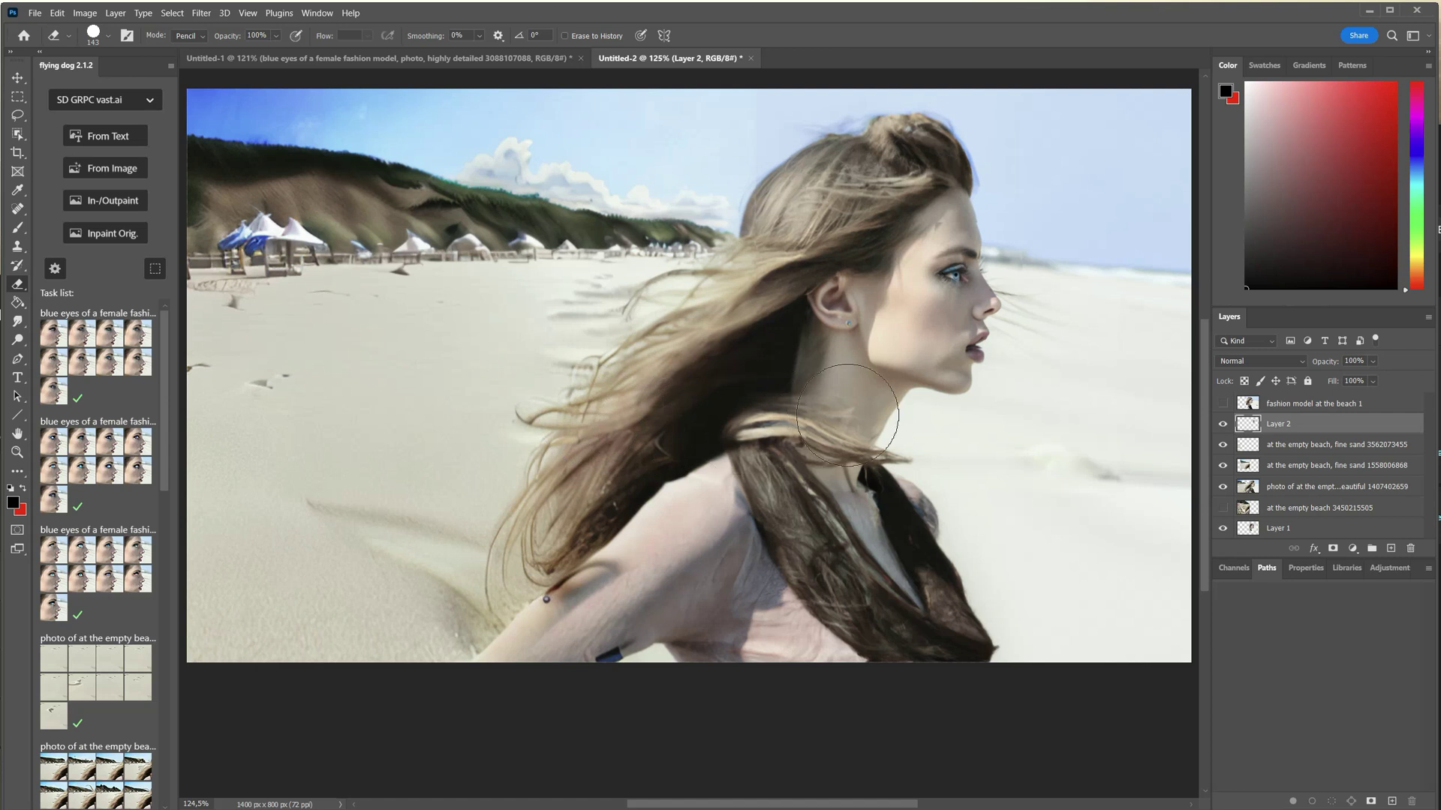
pyautogui.click(966, 371)
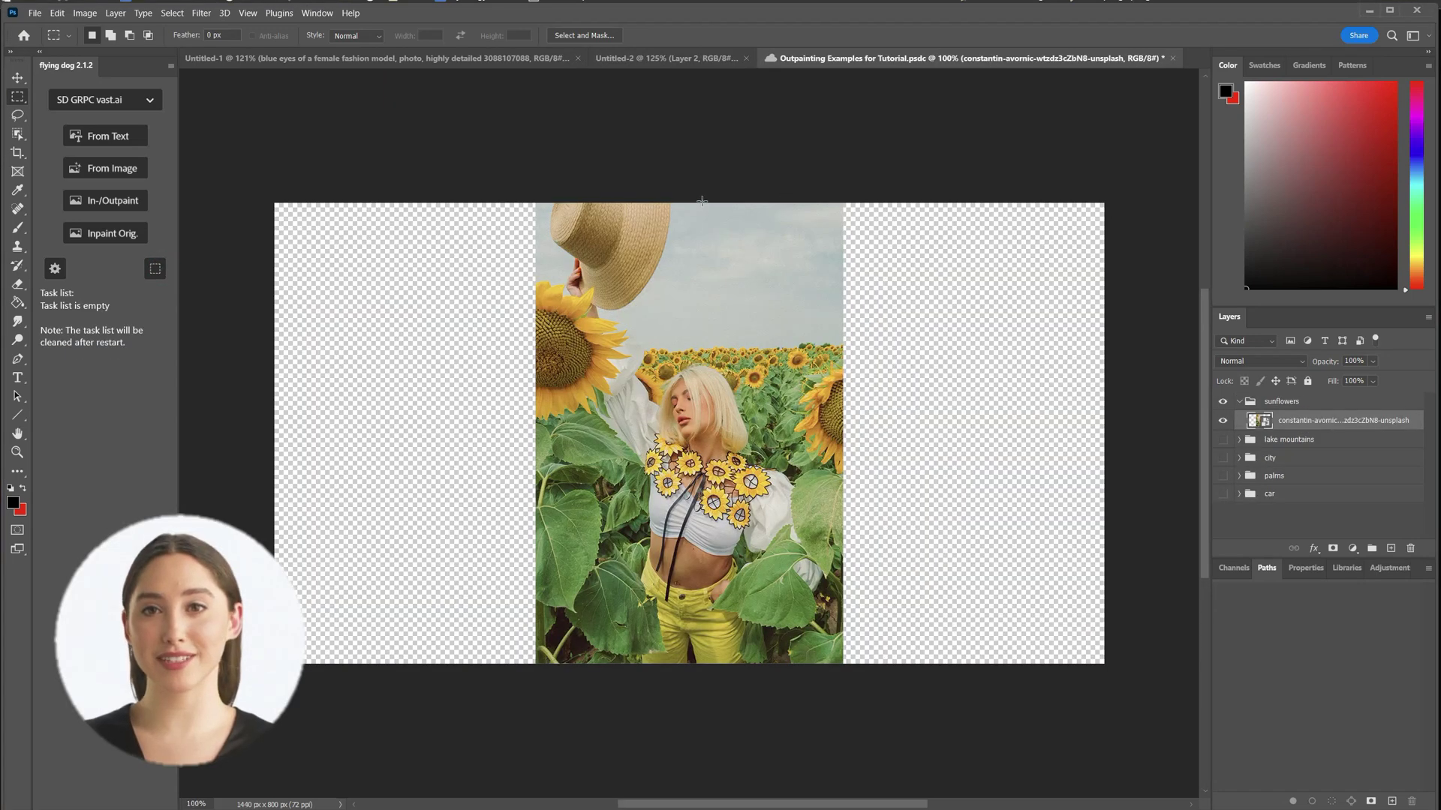
# Outpaint the empty area right of the sunflower photo, including part of the photo, with the prompt "sunflowers" and 9 images.
pyautogui.moveTo(701, 201); pyautogui.dragTo(843, 663)
pyautogui.click(105, 200)
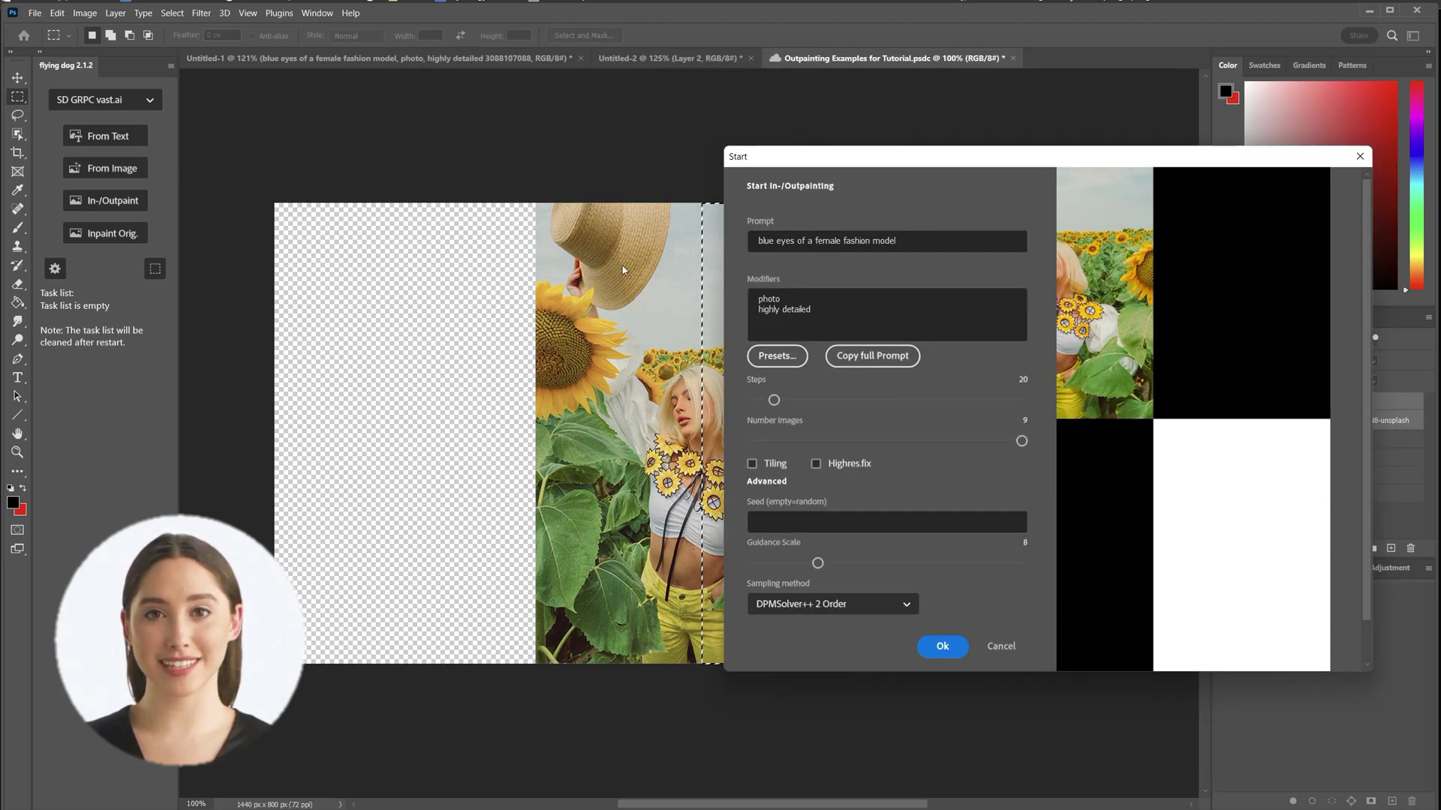
pyautogui.click(930, 646)
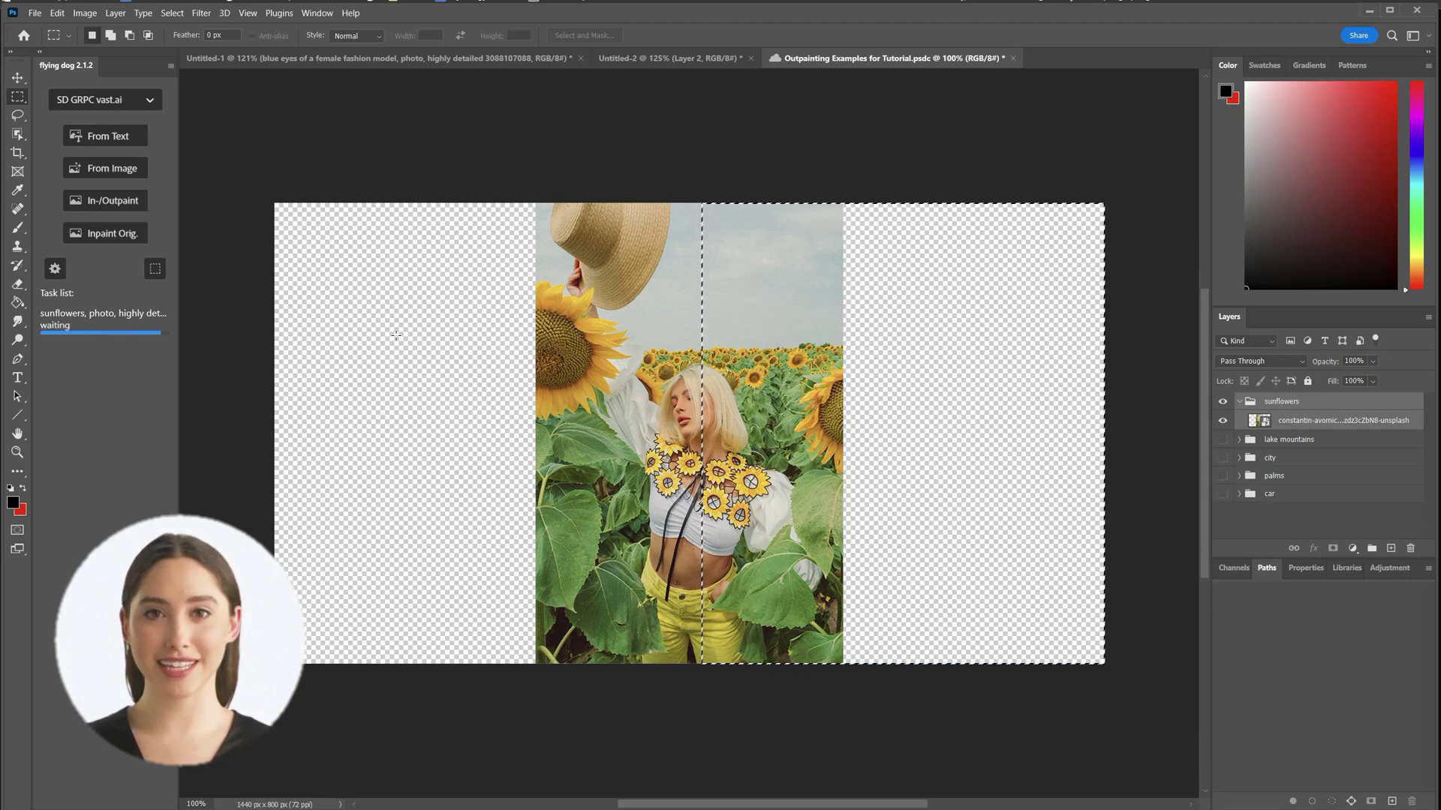
# Look through the generated sunflower images and start previewing them in the document.
pyautogui.click(66, 346)
pyautogui.scroll(-10, 998, 424)
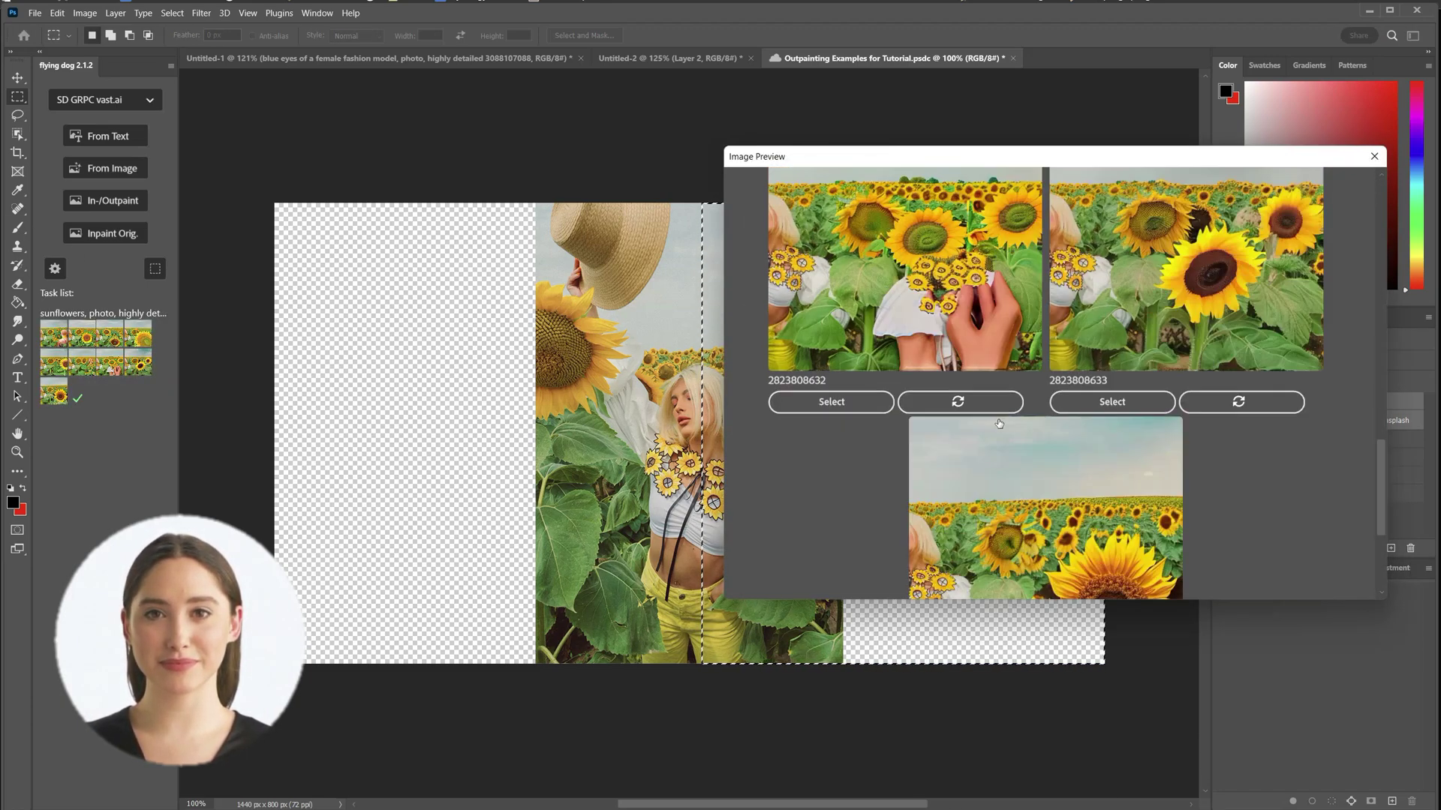
pyautogui.scroll(-5, 999, 423)
pyautogui.click(791, 564)
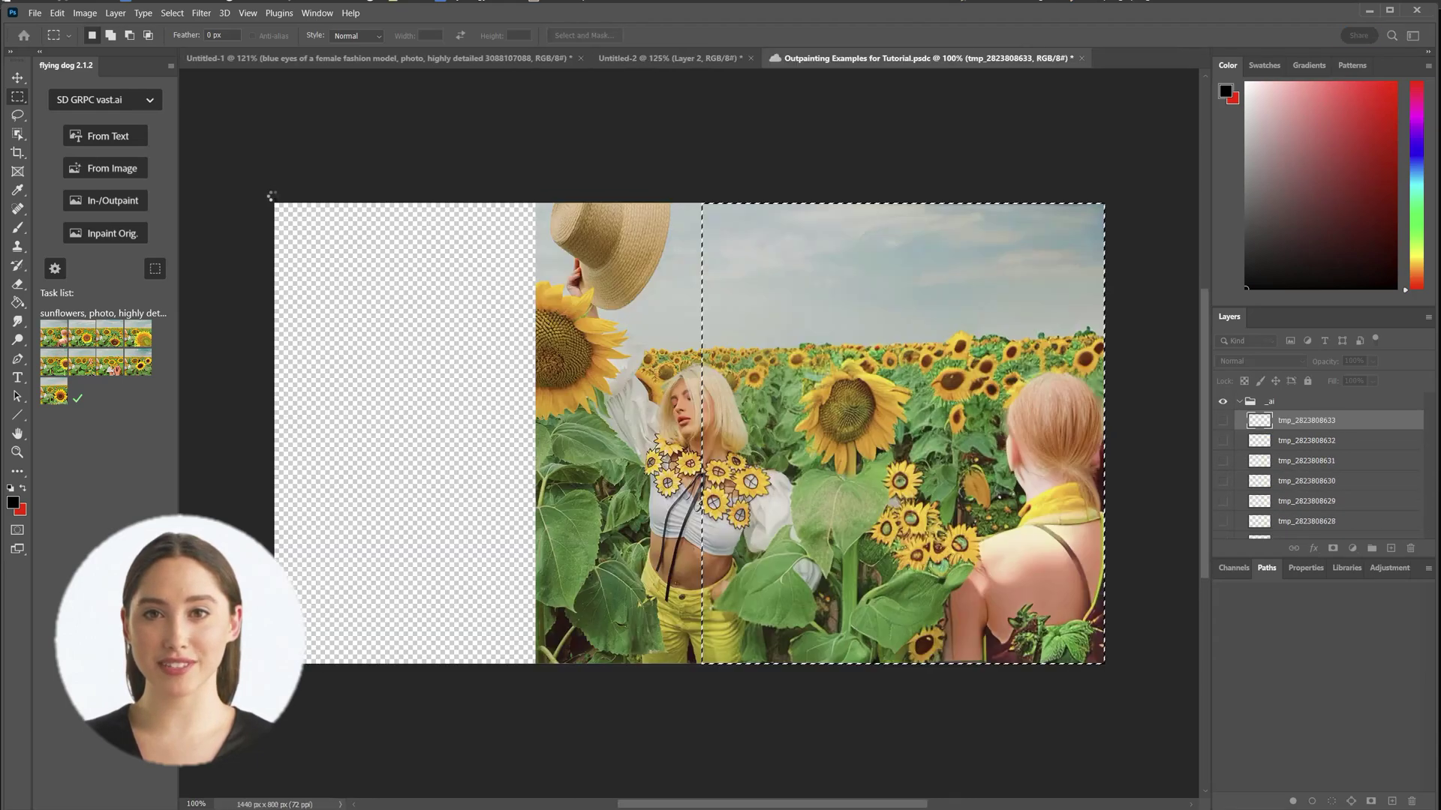
# Step back and forth through the sunflower variants in the document preview.
pyautogui.click(115, 127)
pyautogui.click(114, 127)
pyautogui.click(113, 126)
pyautogui.click(113, 126)
pyautogui.click(113, 126)
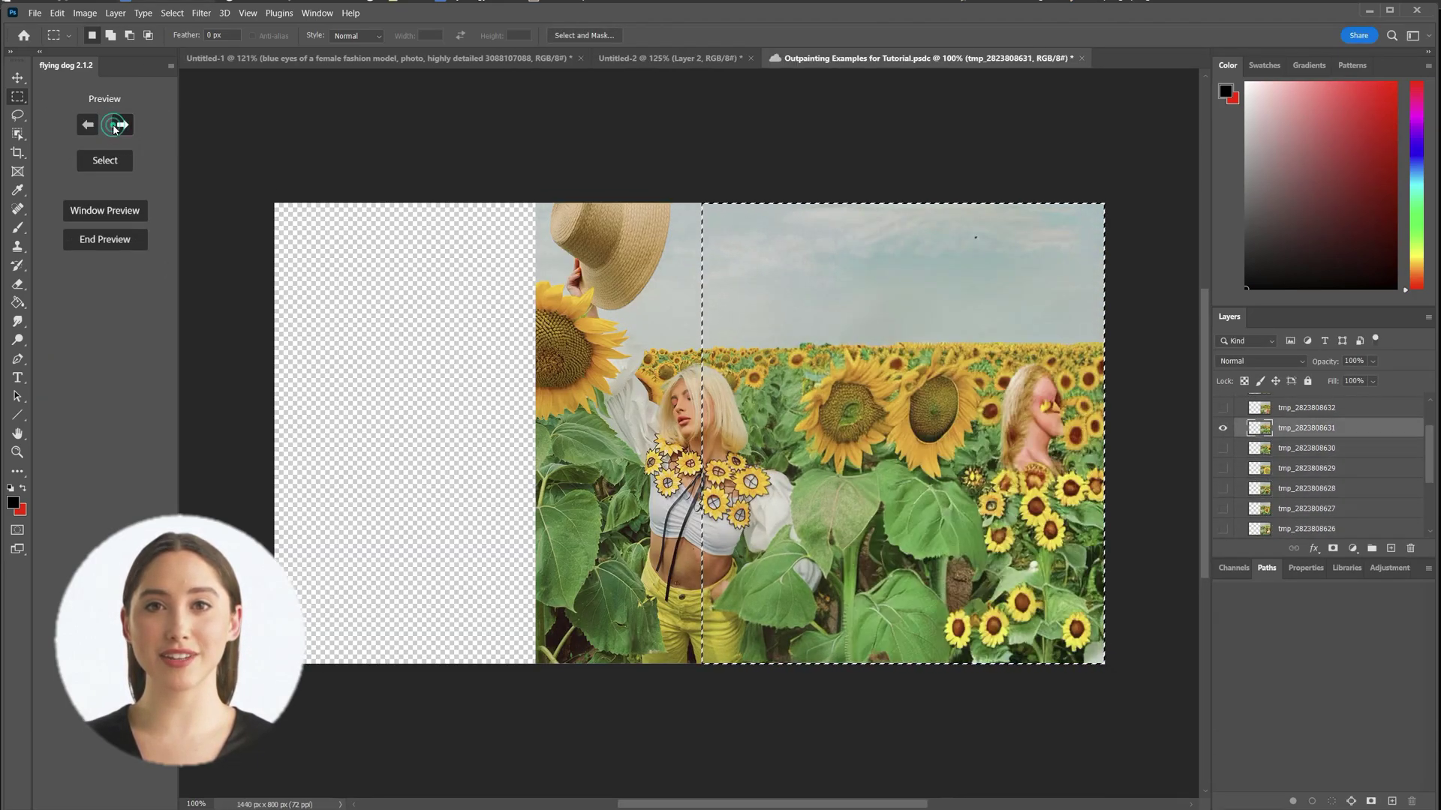
pyautogui.click(113, 126)
pyautogui.click(116, 126)
pyautogui.click(115, 126)
pyautogui.click(89, 125)
pyautogui.click(90, 126)
pyautogui.click(89, 126)
pyautogui.click(125, 123)
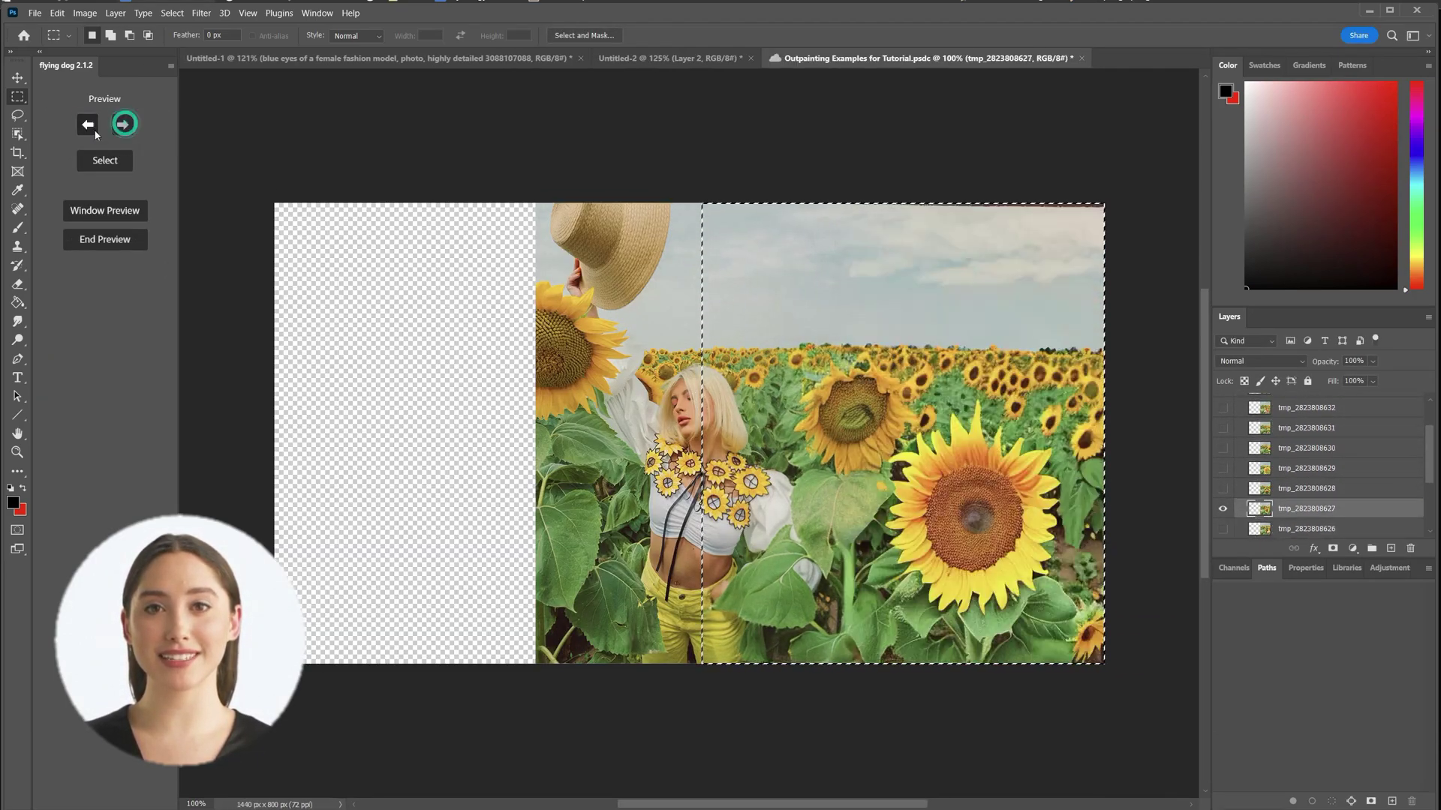
pyautogui.click(93, 132)
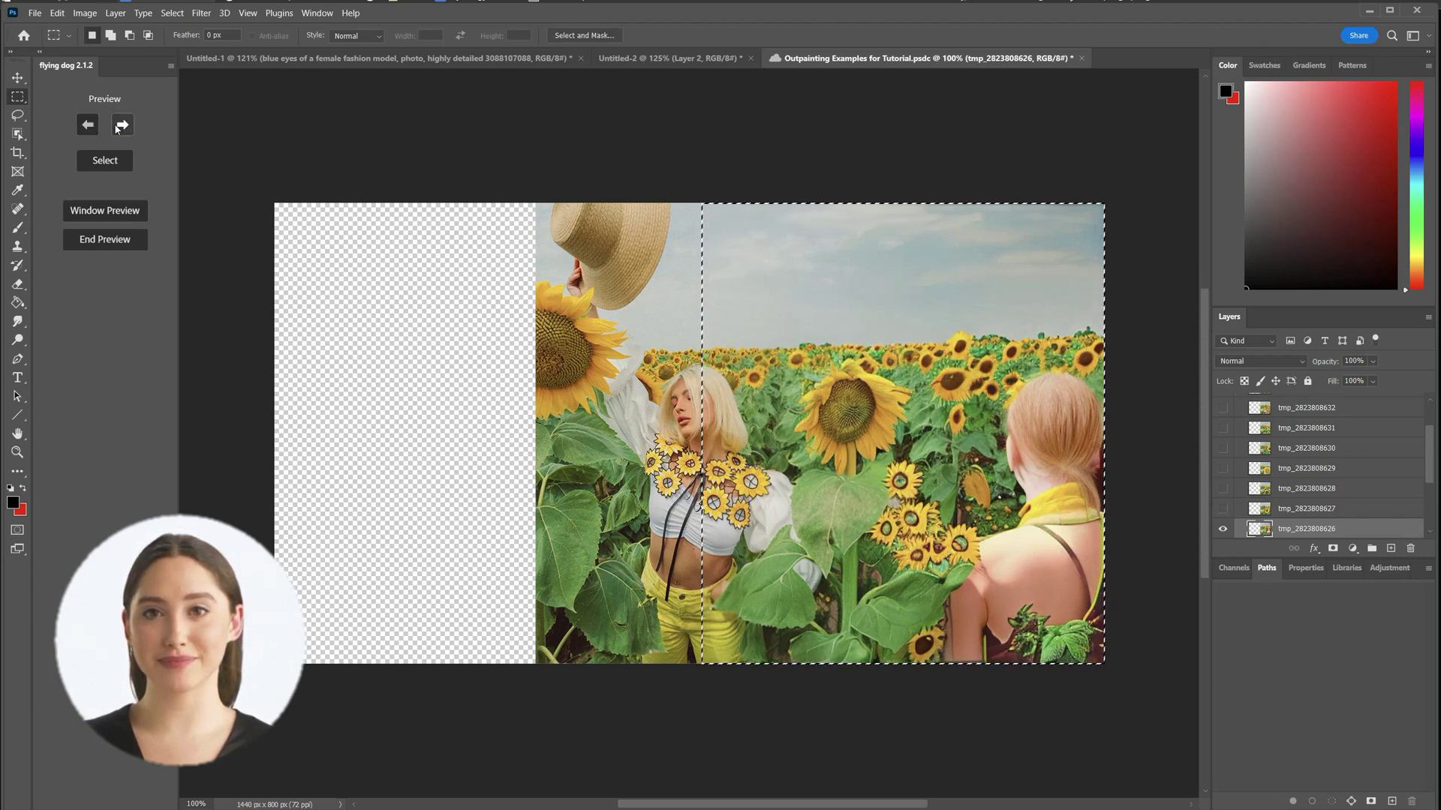
pyautogui.click(117, 128)
pyautogui.click(93, 132)
pyautogui.click(121, 127)
pyautogui.click(123, 126)
pyautogui.click(125, 126)
pyautogui.click(94, 131)
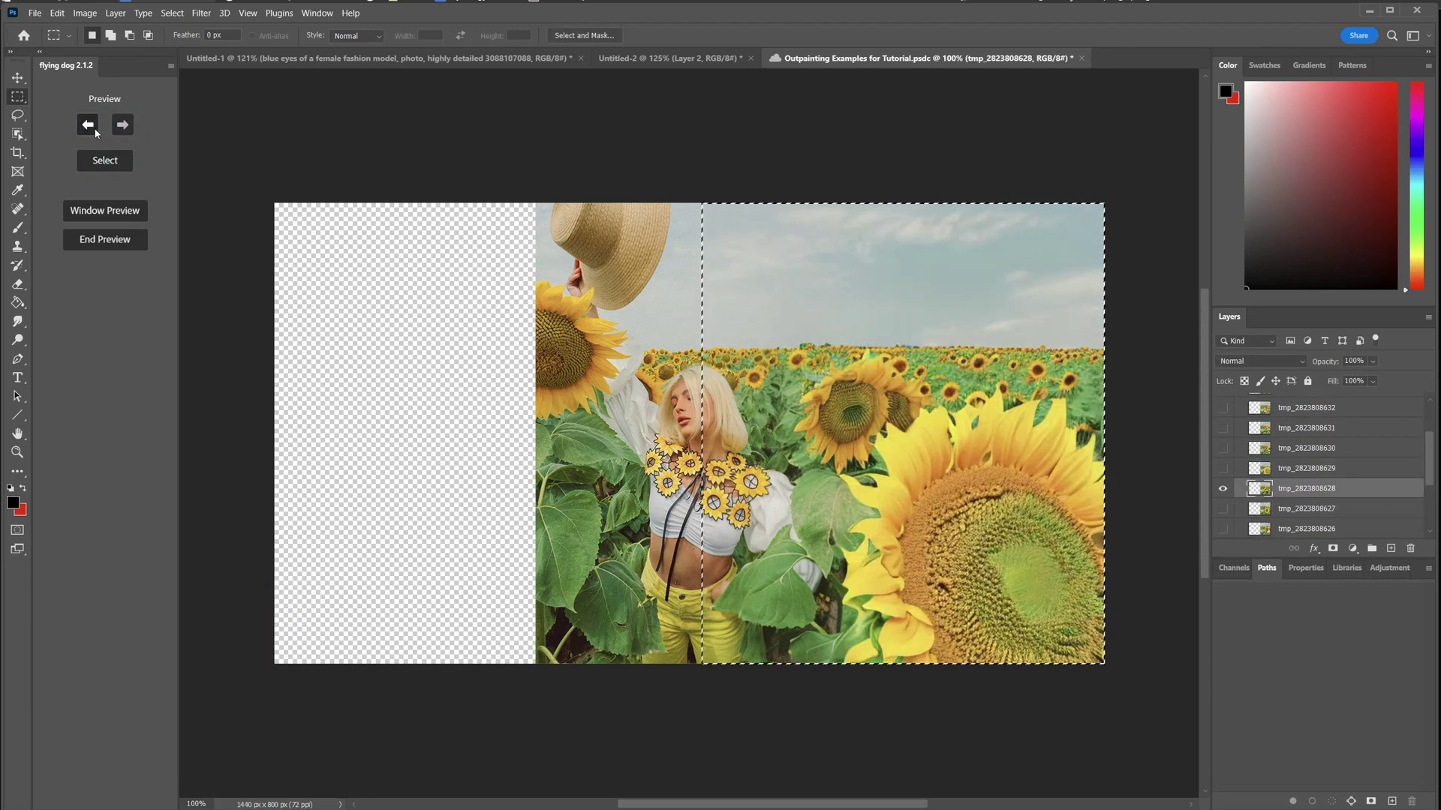
pyautogui.click(88, 128)
pyautogui.click(105, 160)
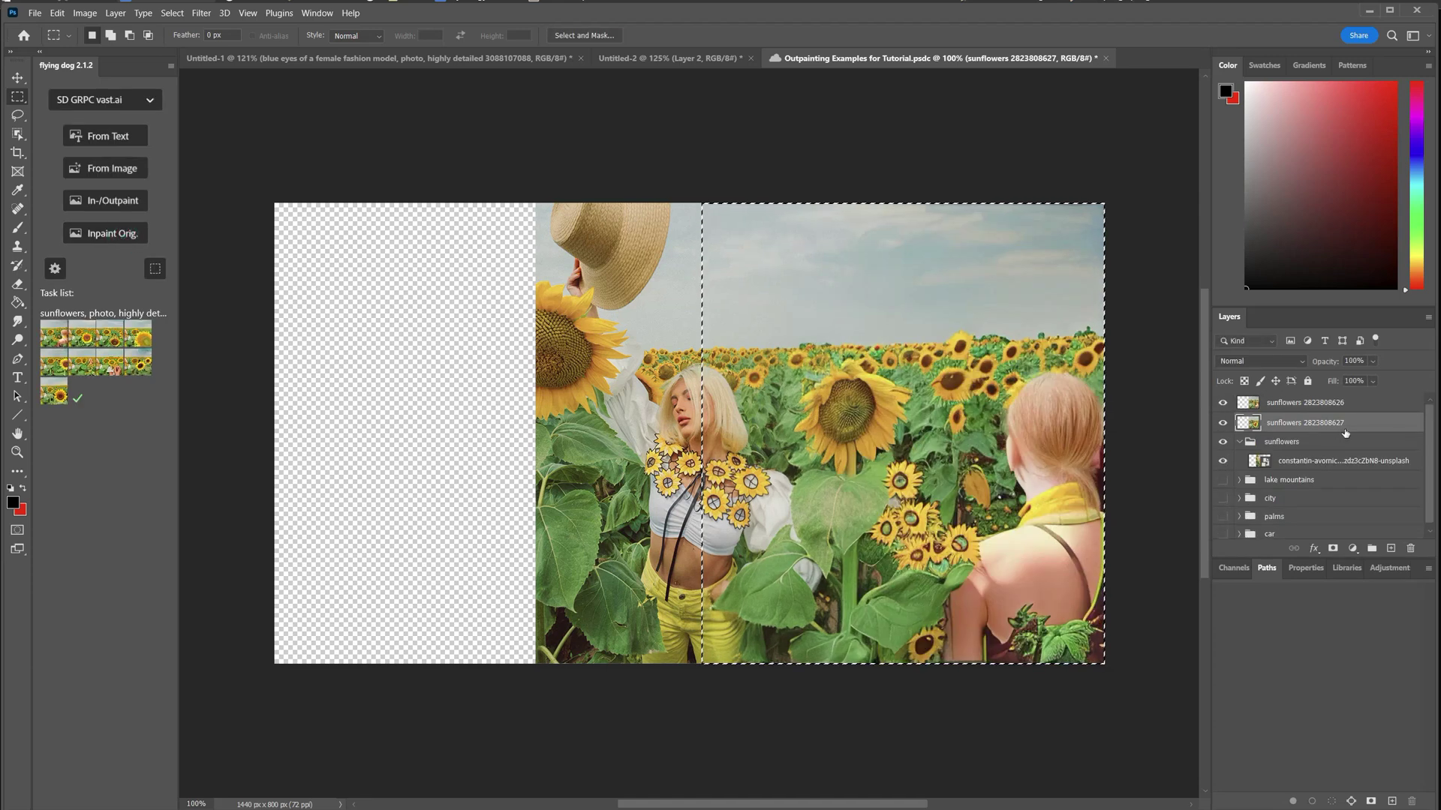
pyautogui.keyDown('shift'); pyautogui.click(1301, 412); pyautogui.keyUp('shift')
pyautogui.moveTo(1300, 413); pyautogui.dragTo(1298, 449)
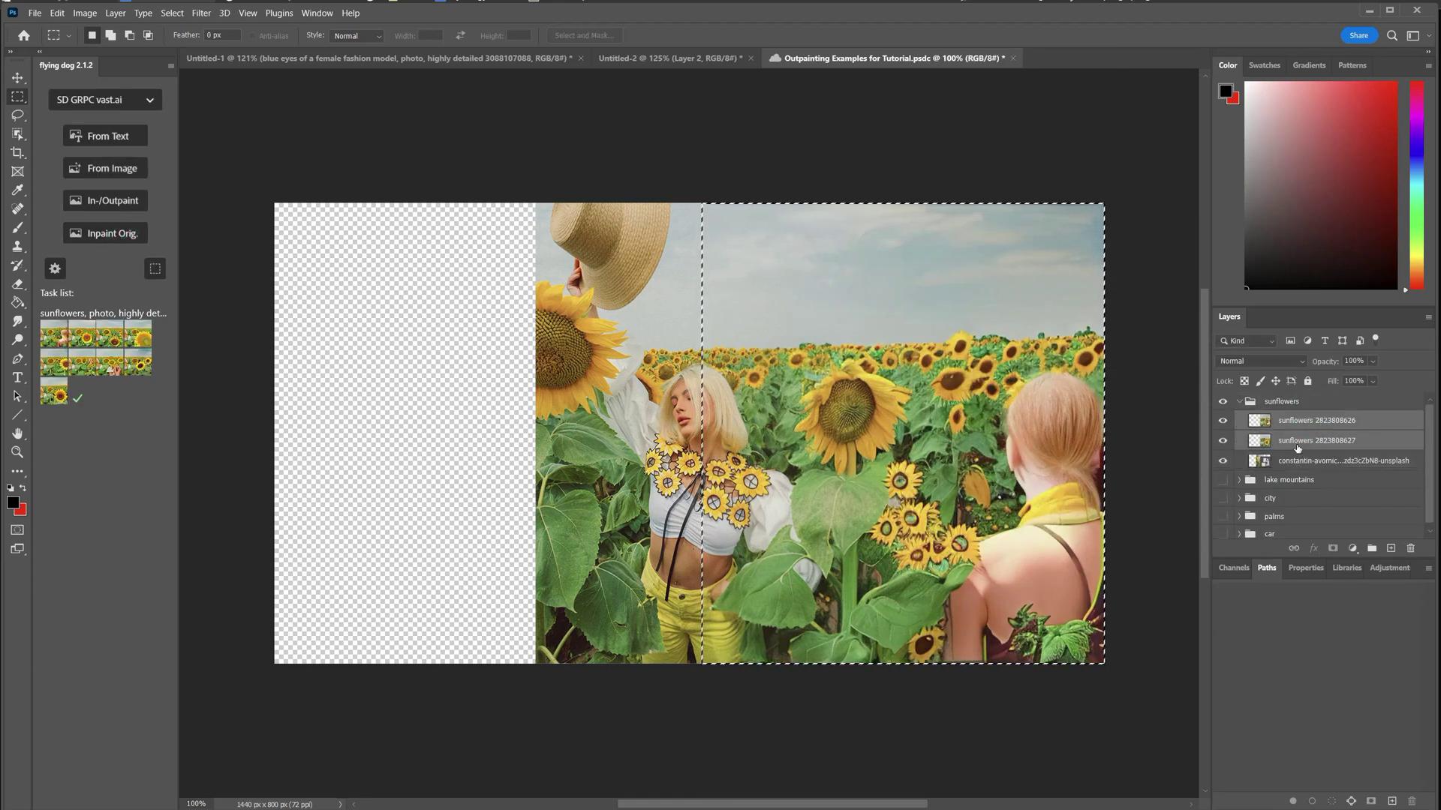
# Outpaint the empty area left of the sunflower photo, including part of the photo, with the prompt "sunflowers" and 9 images.
pyautogui.moveTo(1095, 657); pyautogui.dragTo(668, 658)
pyautogui.click(105, 200)
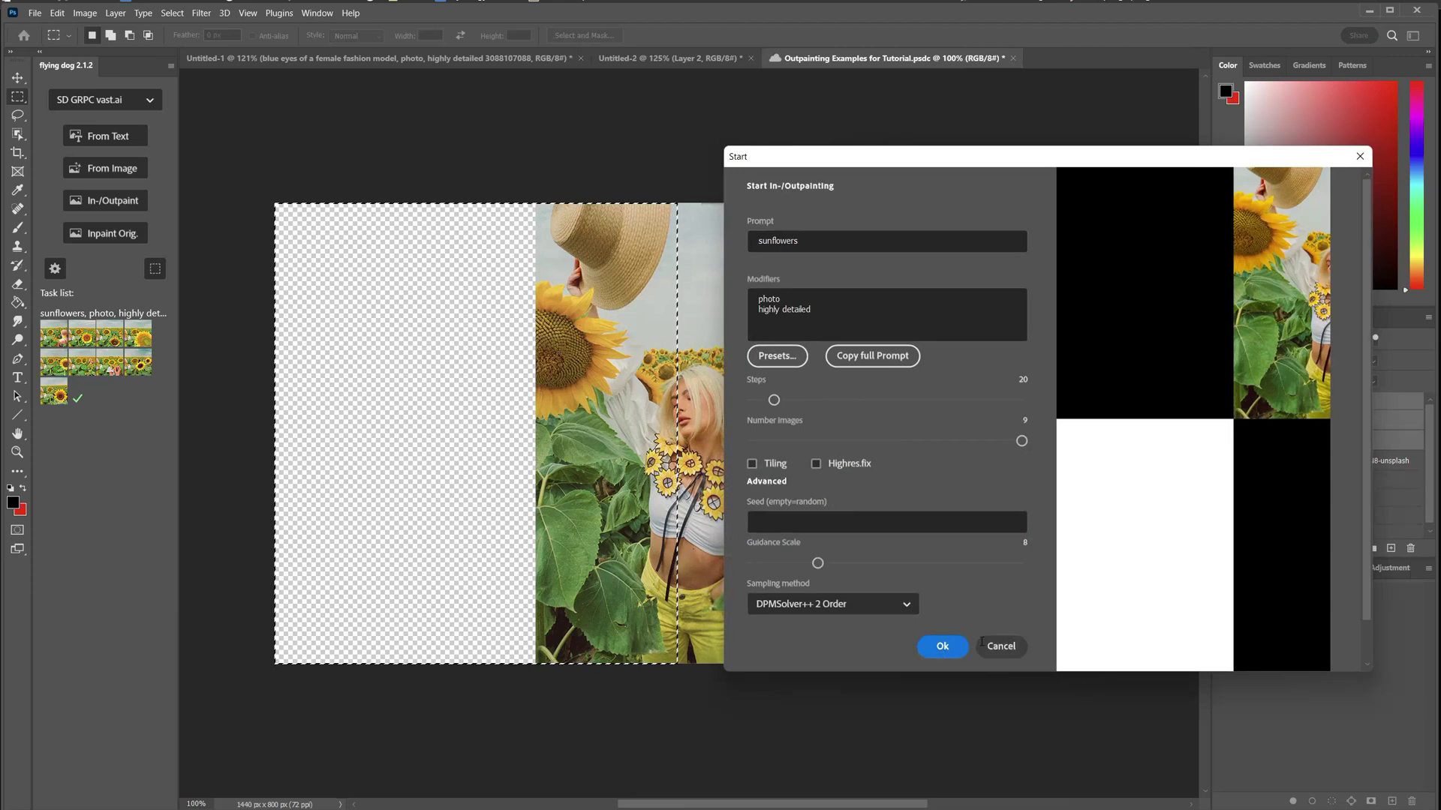
pyautogui.click(942, 642)
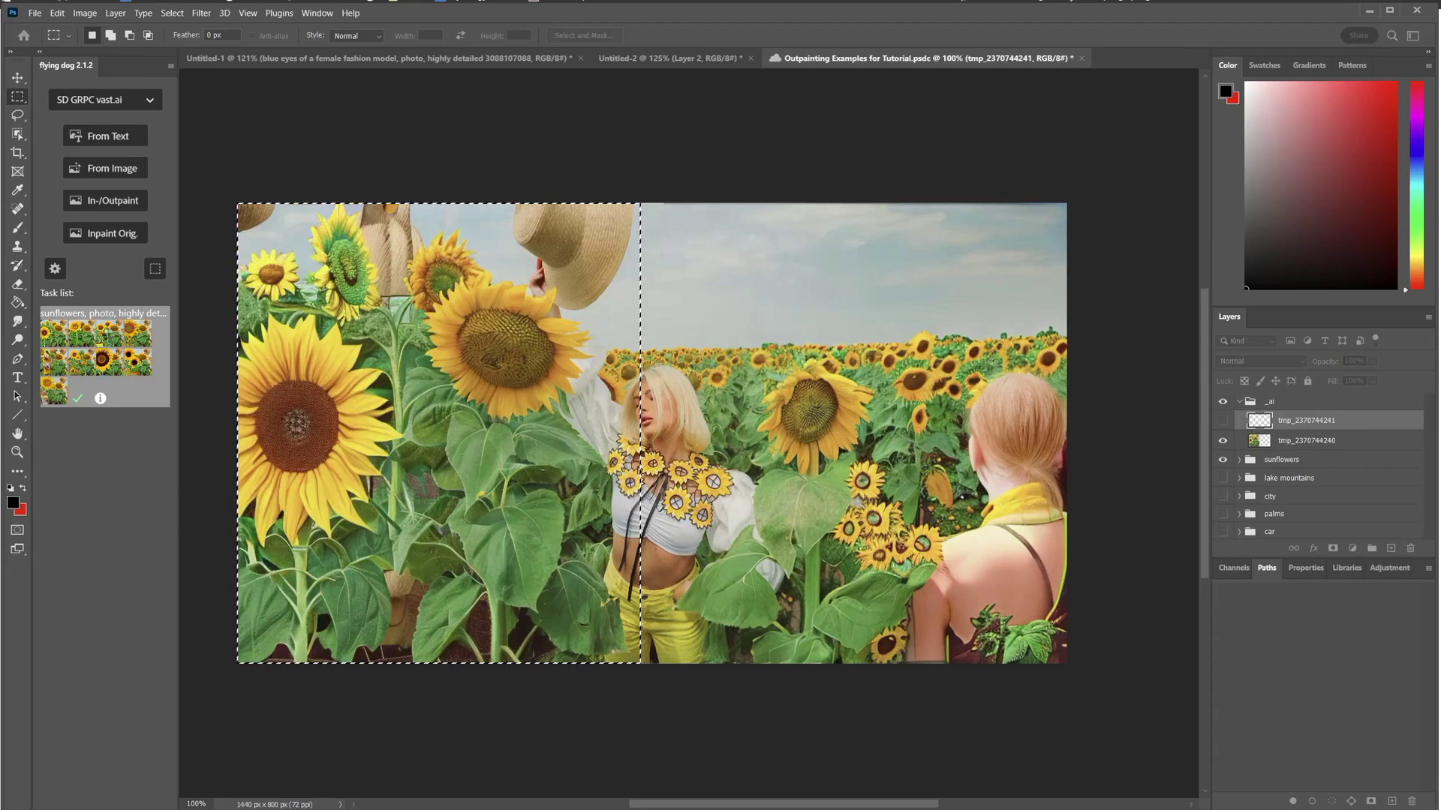
# Open the new sunflower results in the document preview and look through all the variants.
pyautogui.click(96, 349)
pyautogui.click(122, 124)
pyautogui.click(123, 124)
pyautogui.click(123, 125)
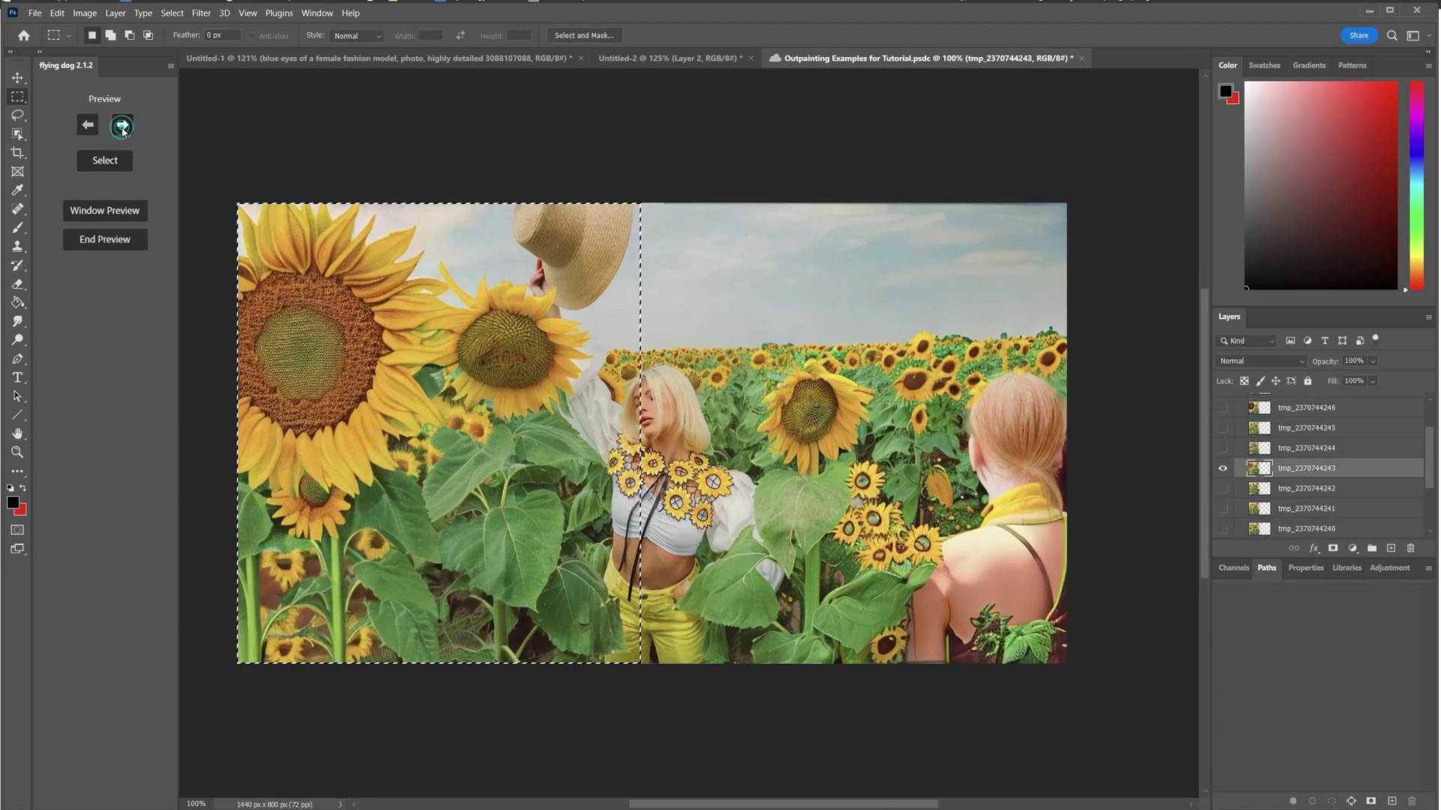
pyautogui.click(122, 129)
pyautogui.click(122, 129)
pyautogui.click(123, 127)
pyautogui.click(122, 127)
pyautogui.click(122, 126)
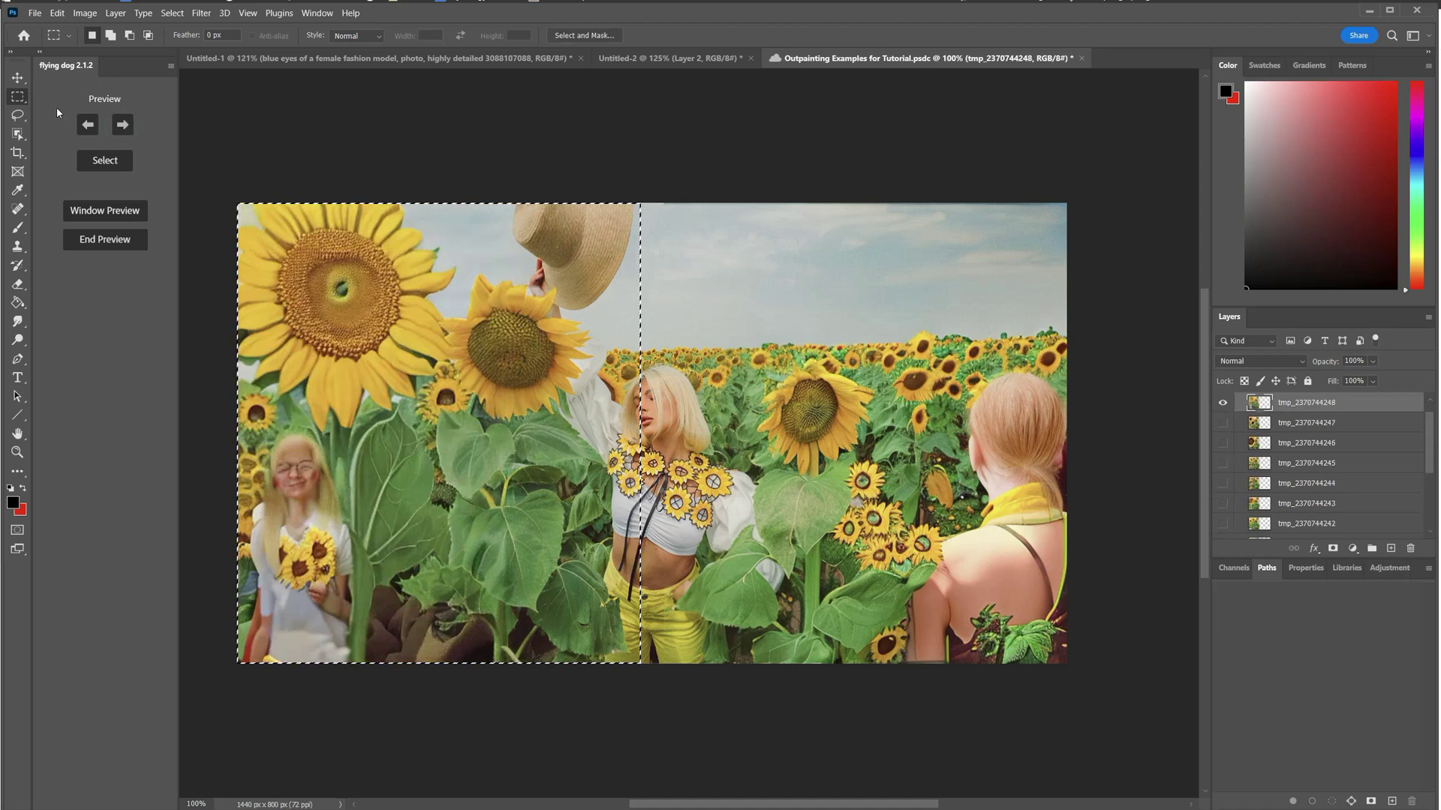
pyautogui.click(80, 122)
pyautogui.click(80, 121)
pyautogui.click(79, 120)
pyautogui.click(87, 123)
pyautogui.click(106, 160)
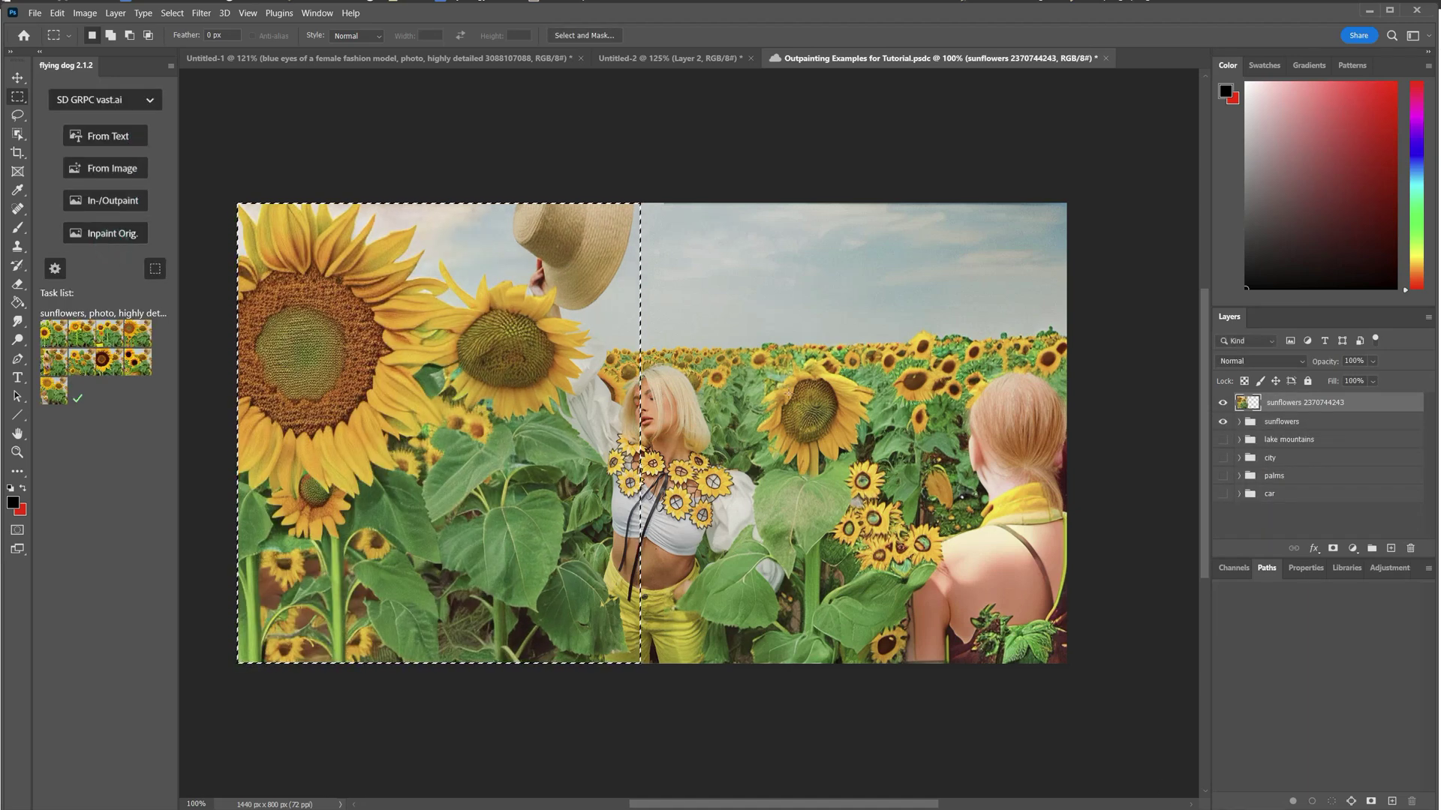
pyautogui.click(1238, 401)
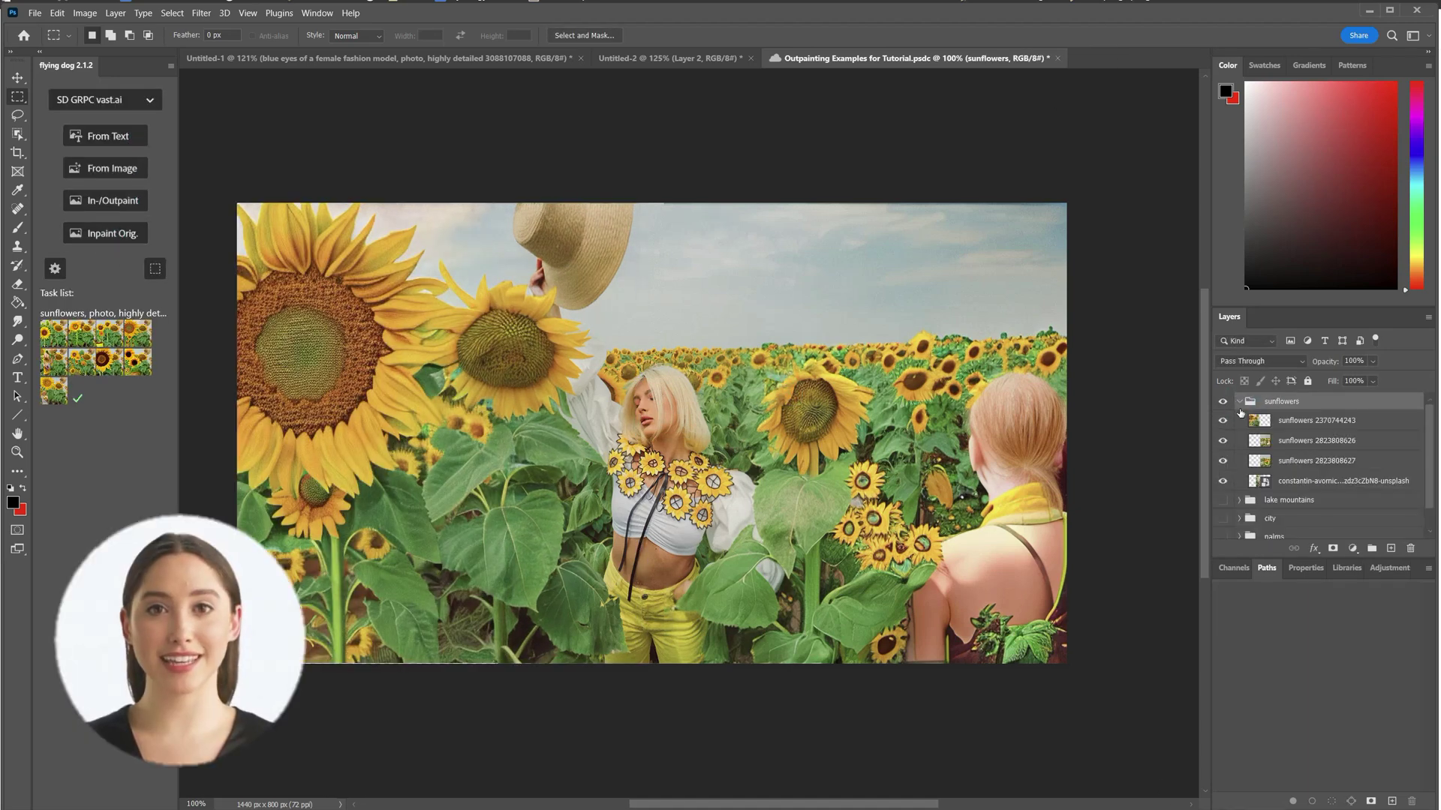
# Hide the sunflowers group and collapse it.
pyautogui.click(1224, 441)
pyautogui.click(1222, 402)
pyautogui.click(1239, 402)
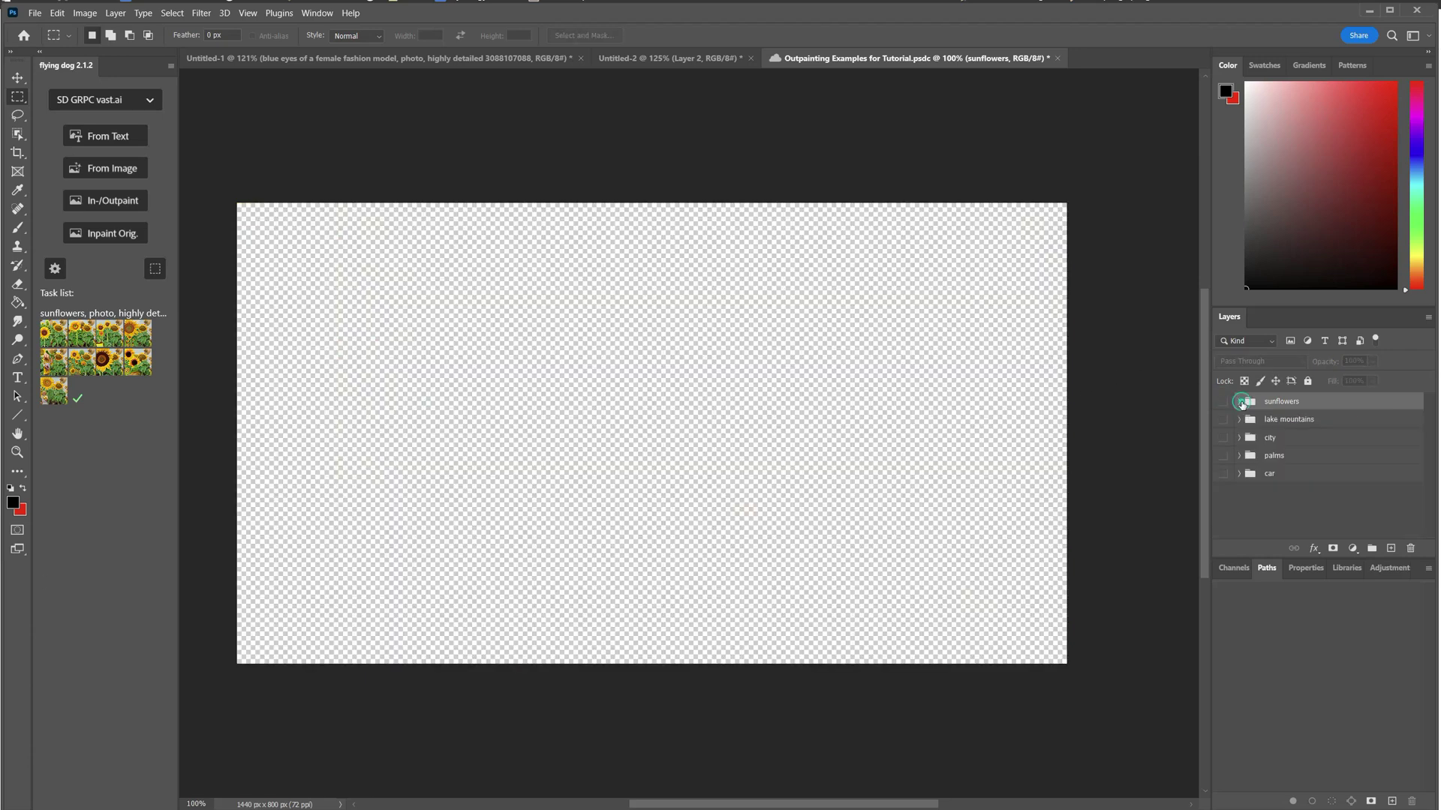
# Expand the lake mountains group and make the group and its photo layer visible.
pyautogui.click(1288, 418)
pyautogui.click(1238, 420)
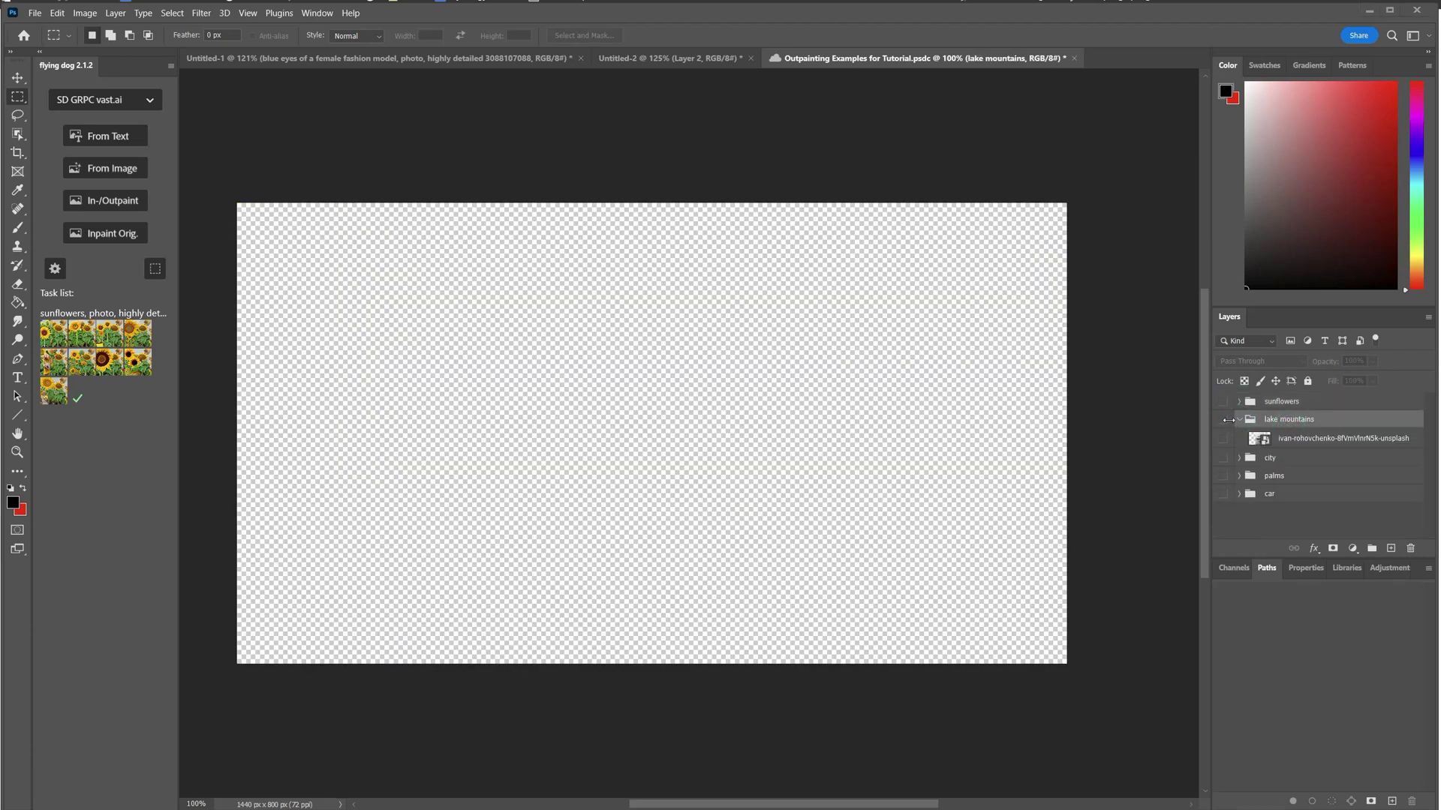
pyautogui.click(1222, 419)
pyautogui.click(1238, 440)
pyautogui.click(1222, 439)
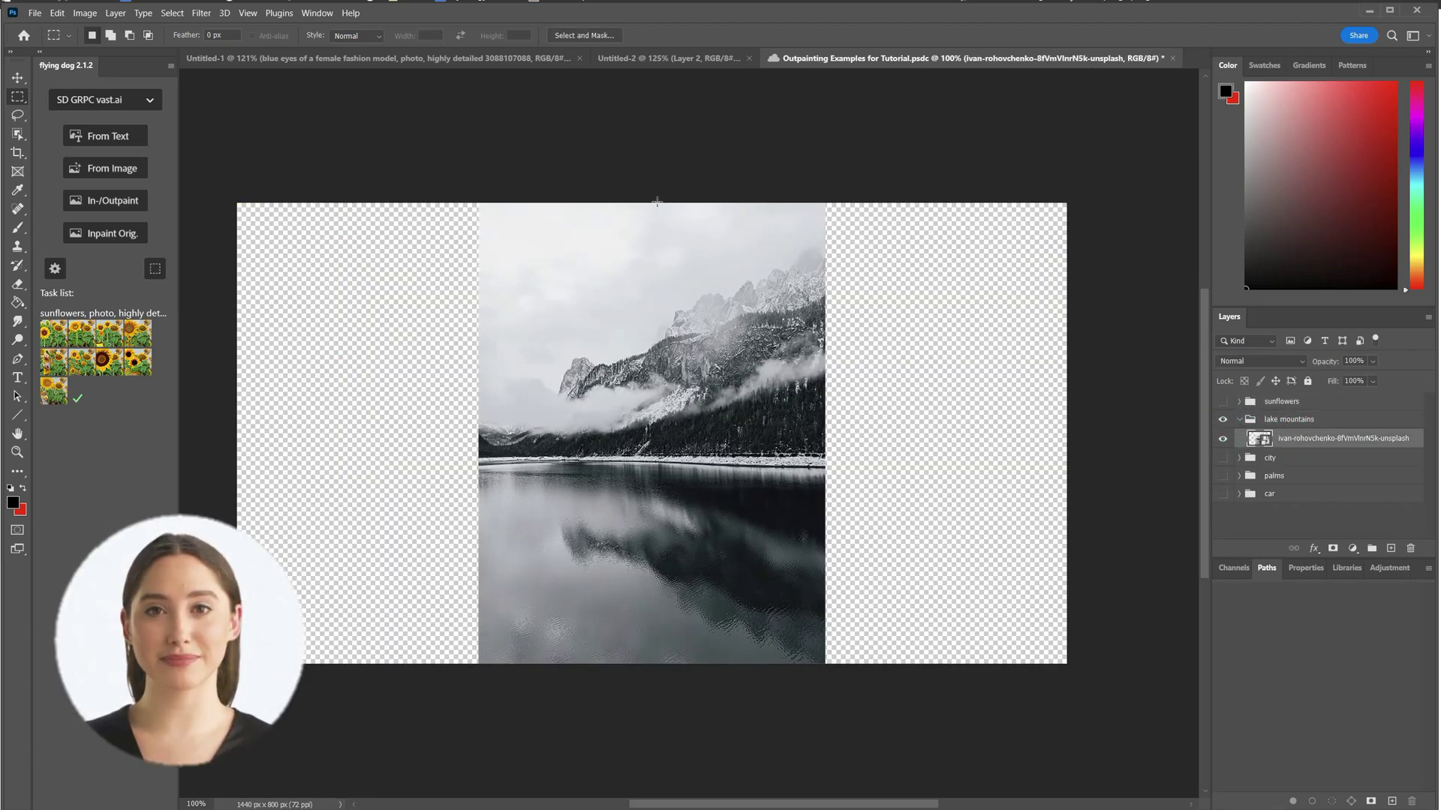
# Outpaint the empty area right of the lake photo, including part of the photo, with the prompt "lake, mountains" and 9 images.
pyautogui.moveTo(656, 202); pyautogui.dragTo(1067, 664)
pyautogui.click(80, 196)
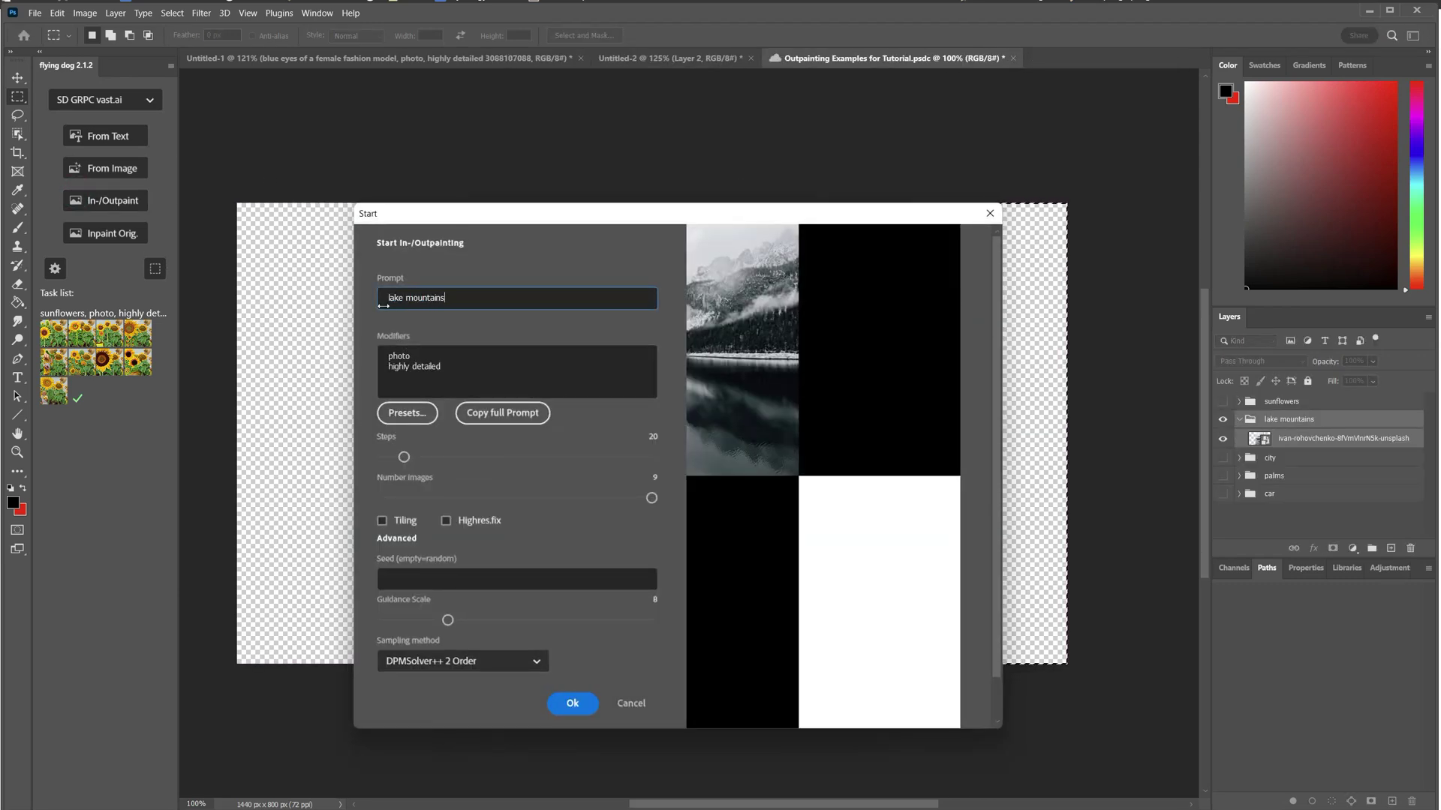
pyautogui.click(573, 704)
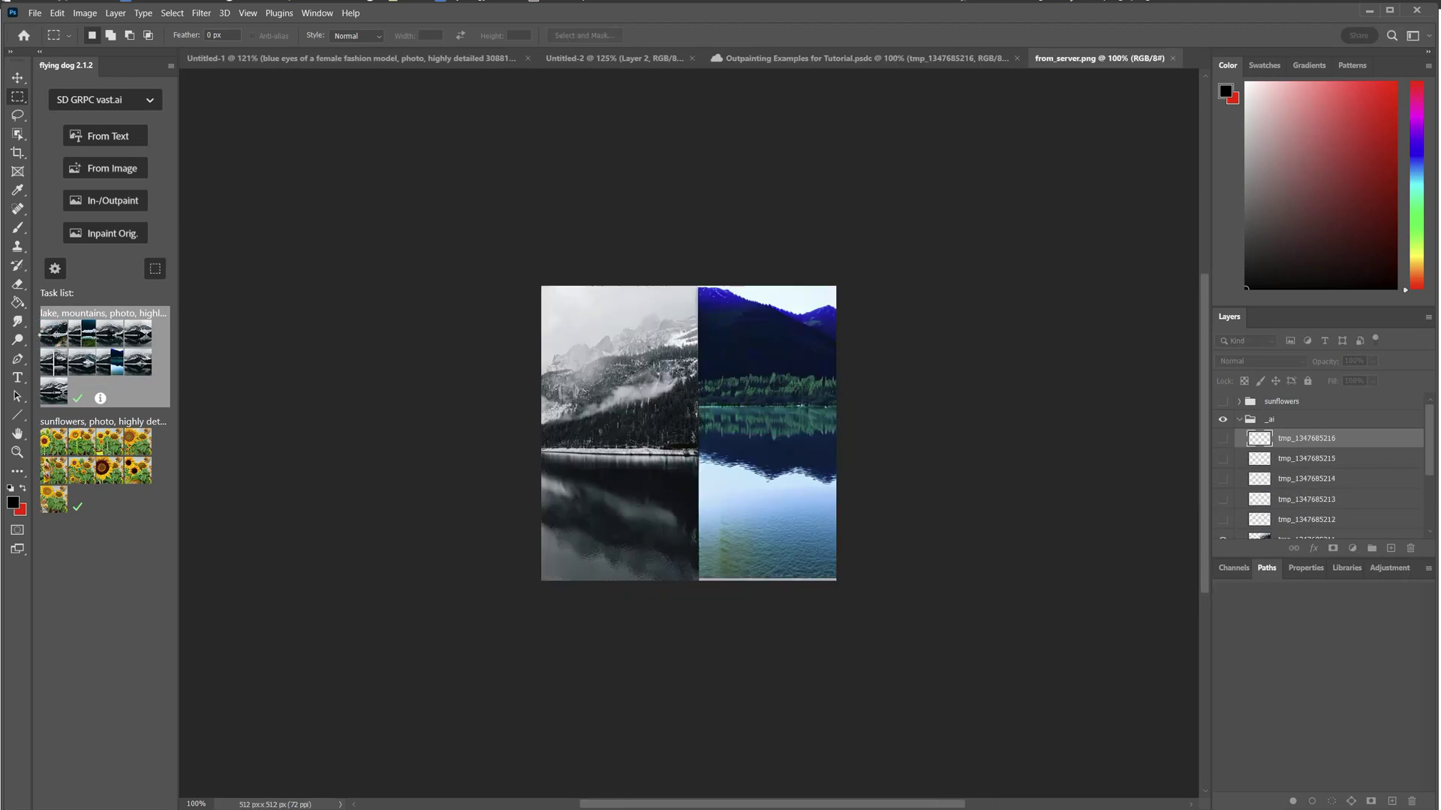
# Preview the lake and mountains results in the document and look through the variants.
pyautogui.click(45, 340)
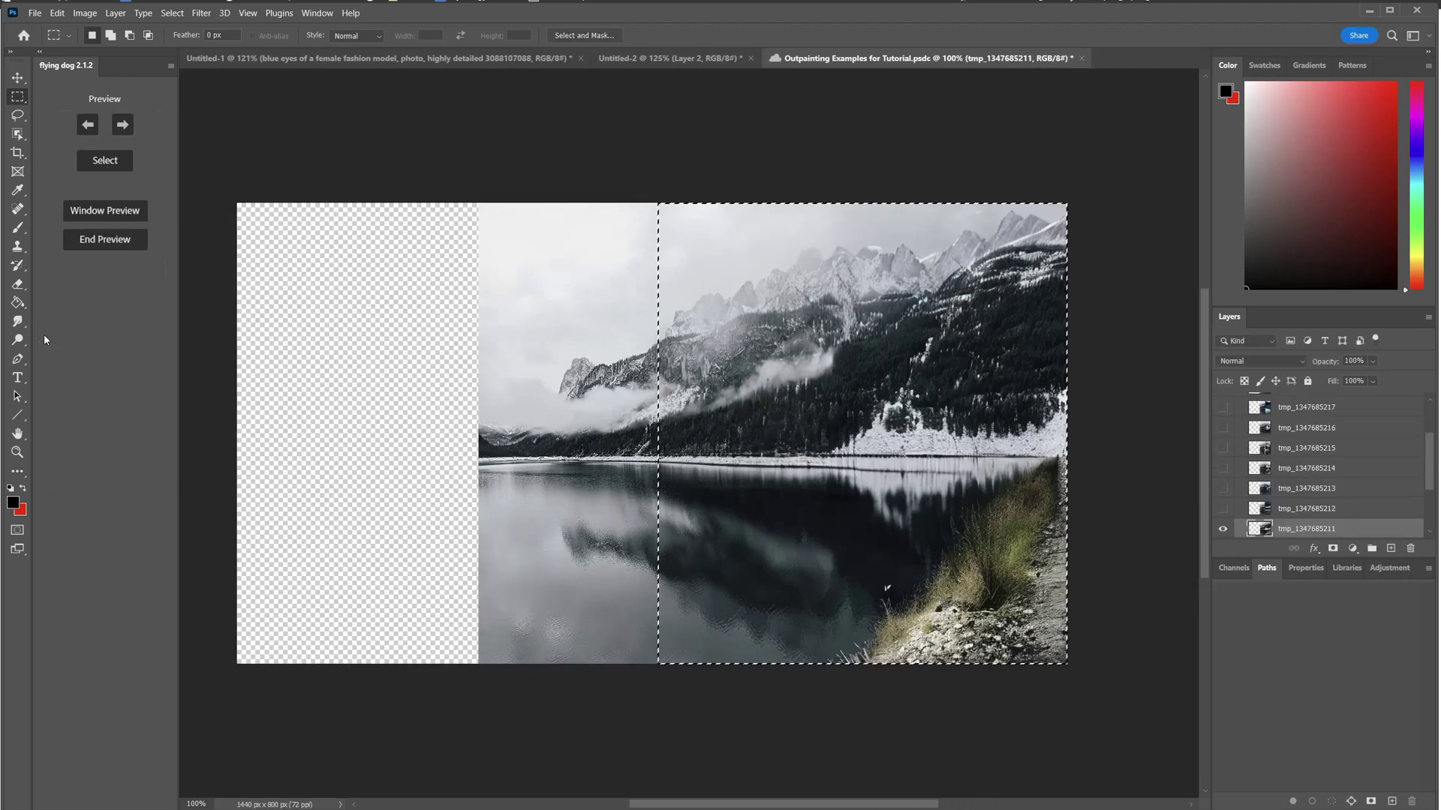
pyautogui.click(123, 125)
pyautogui.click(122, 125)
pyautogui.click(122, 126)
pyautogui.click(123, 126)
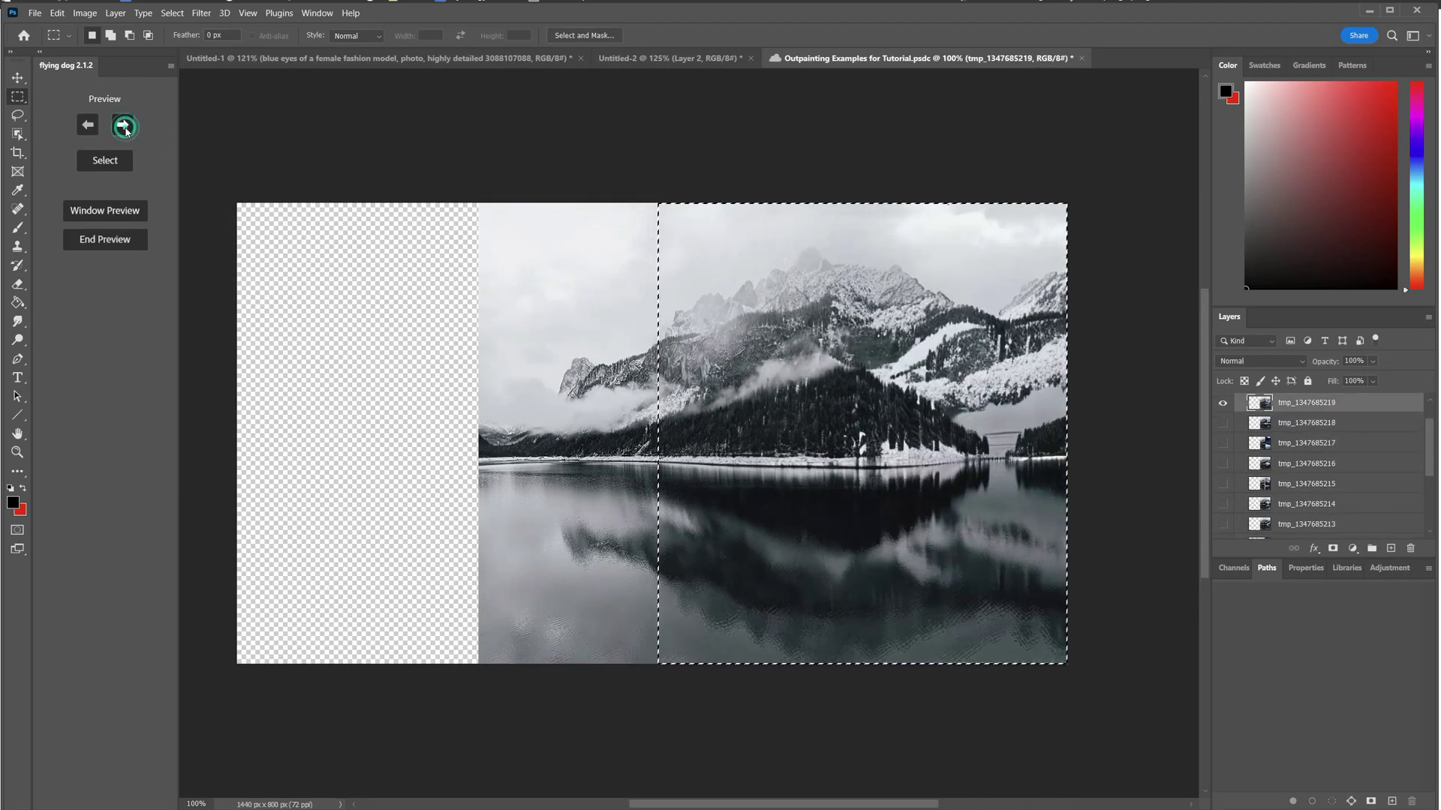
pyautogui.click(89, 126)
pyautogui.click(88, 126)
pyautogui.click(89, 126)
pyautogui.click(88, 126)
pyautogui.click(88, 126)
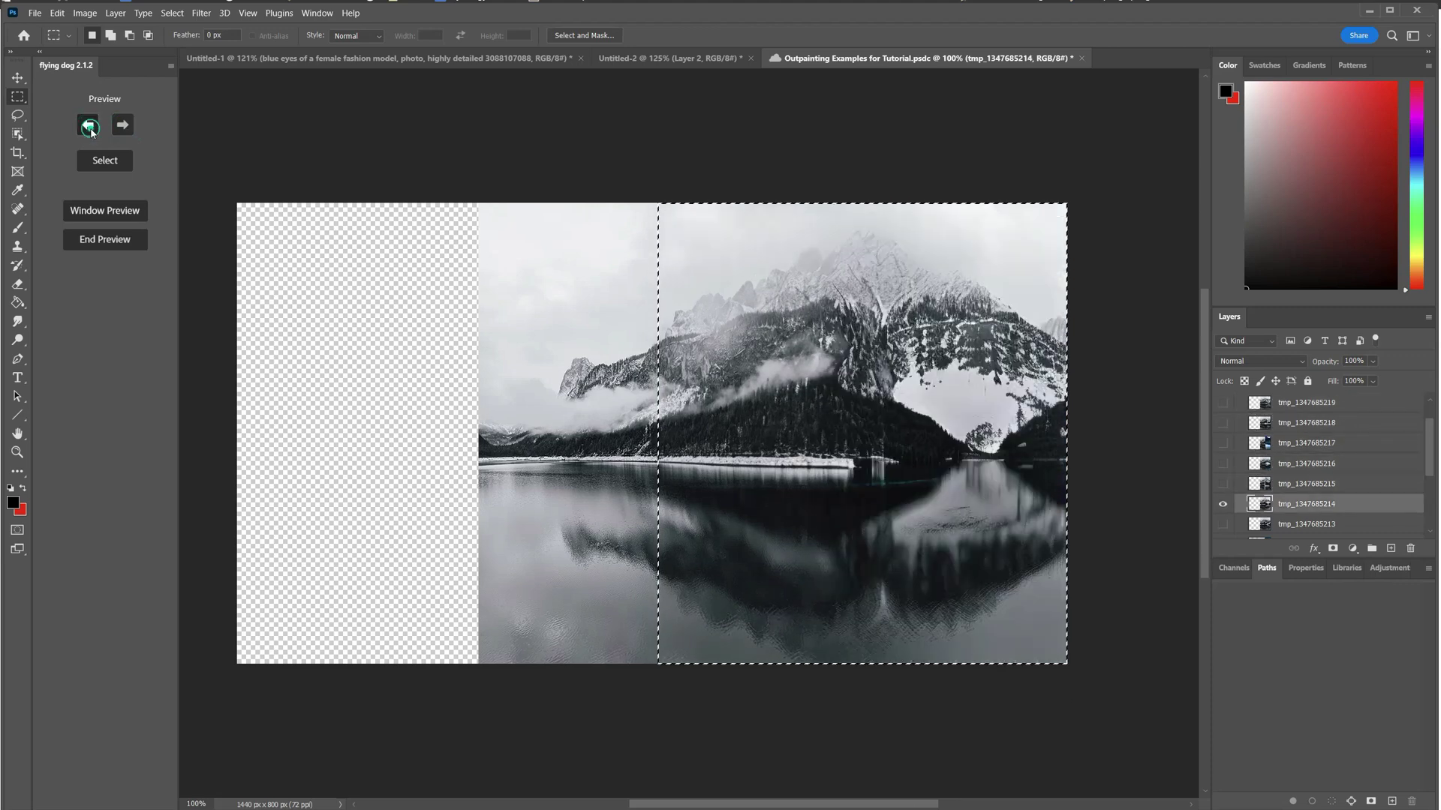
pyautogui.click(113, 161)
pyautogui.click(112, 240)
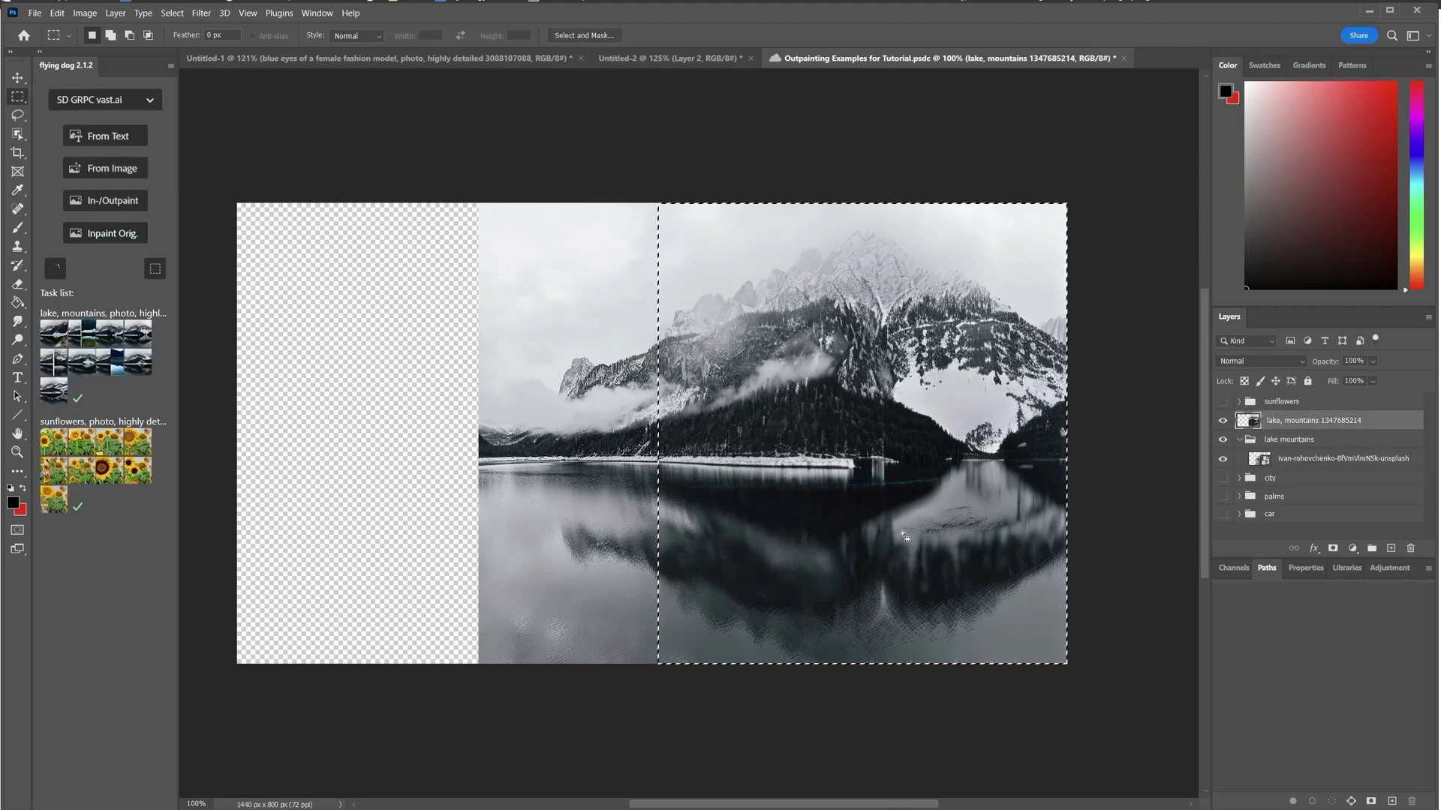
# Outpaint the empty area left of the lake photo, including part of it, with the prompt "lake, mountains" and open the results for preview.
pyautogui.click(113, 200)
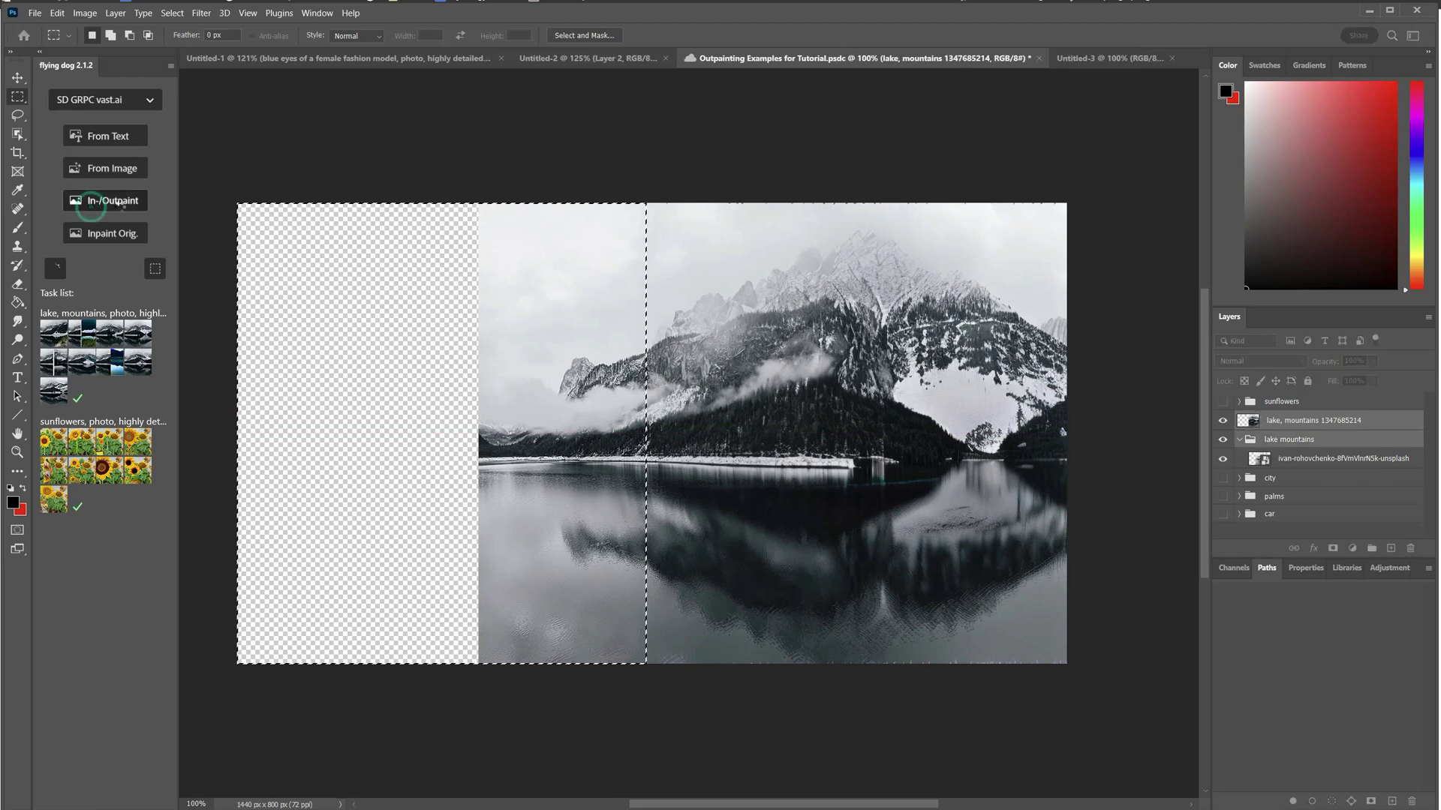
pyautogui.click(579, 701)
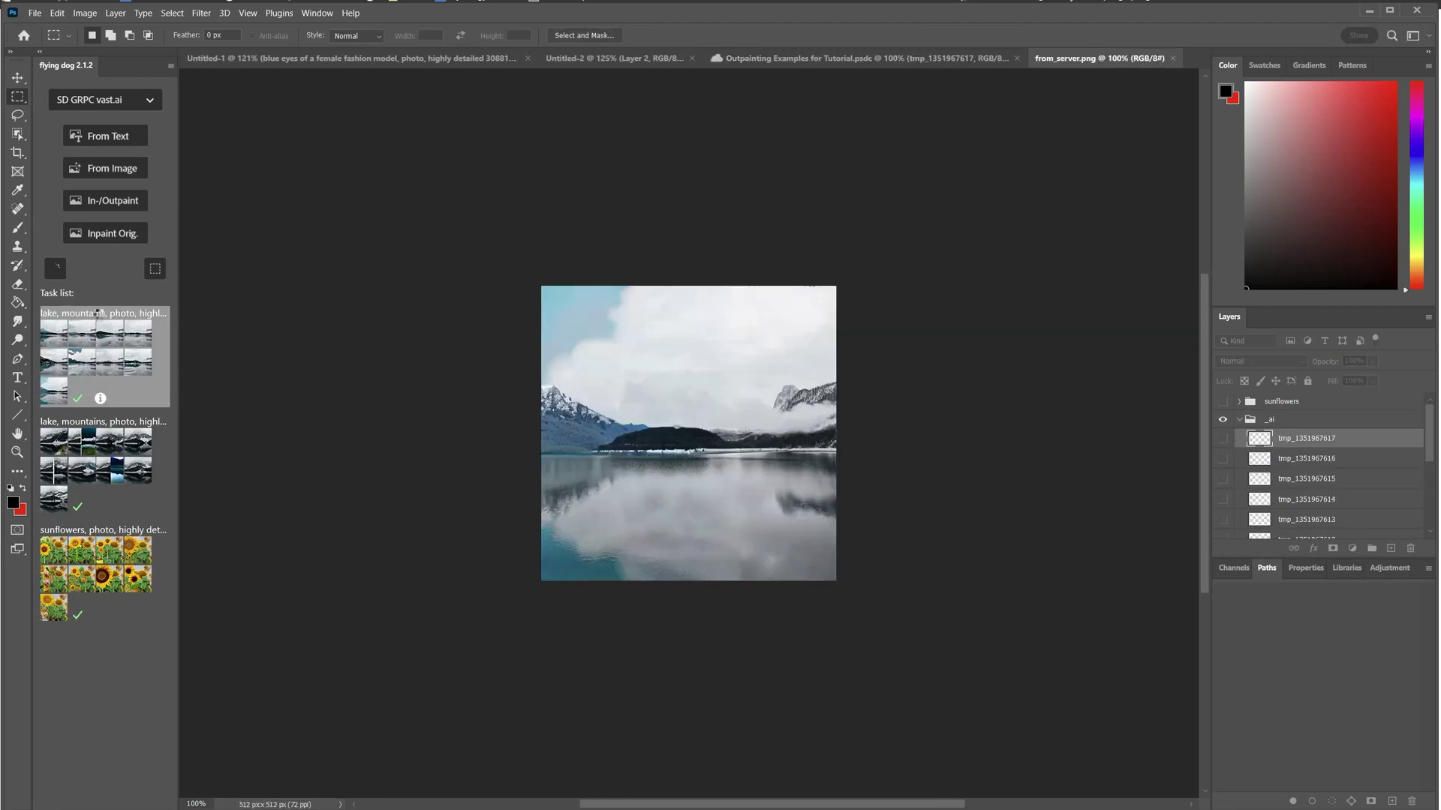
pyautogui.click(96, 313)
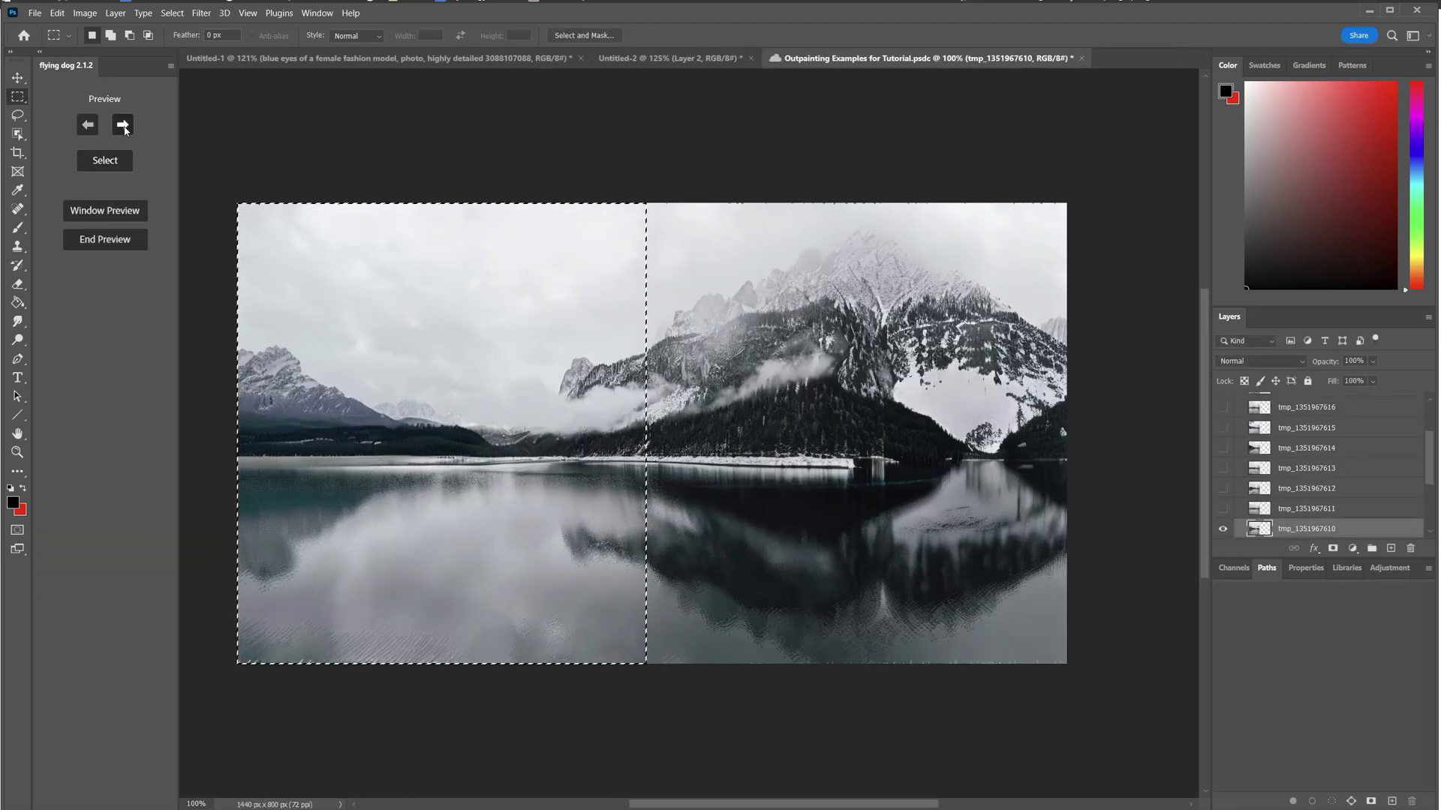
# Look through the variants generated for the area left of the lake photo.
pyautogui.click(123, 126)
pyautogui.click(124, 126)
pyautogui.click(123, 126)
pyautogui.click(124, 126)
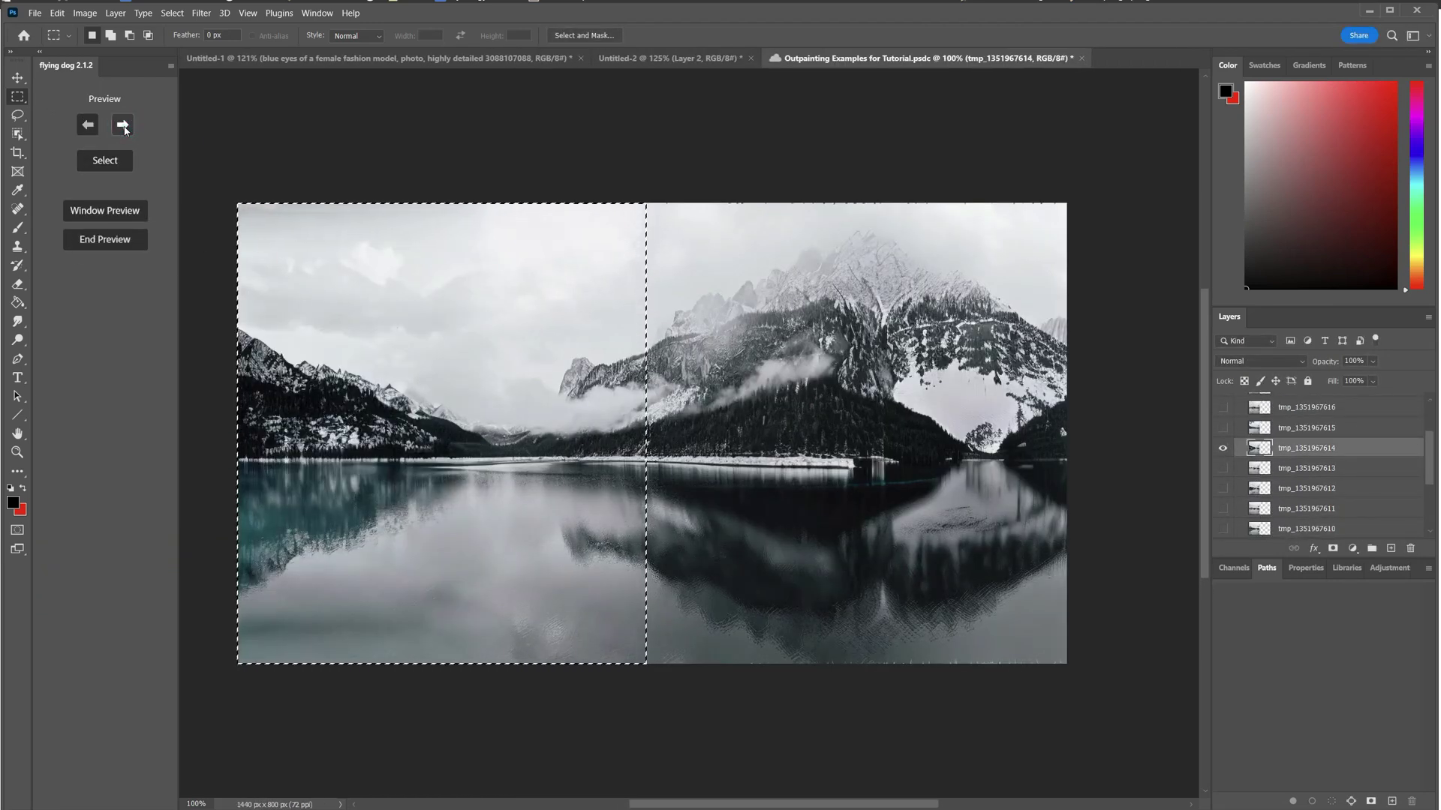
pyautogui.click(123, 126)
pyautogui.click(123, 126)
pyautogui.click(123, 126)
pyautogui.click(87, 126)
pyautogui.click(87, 126)
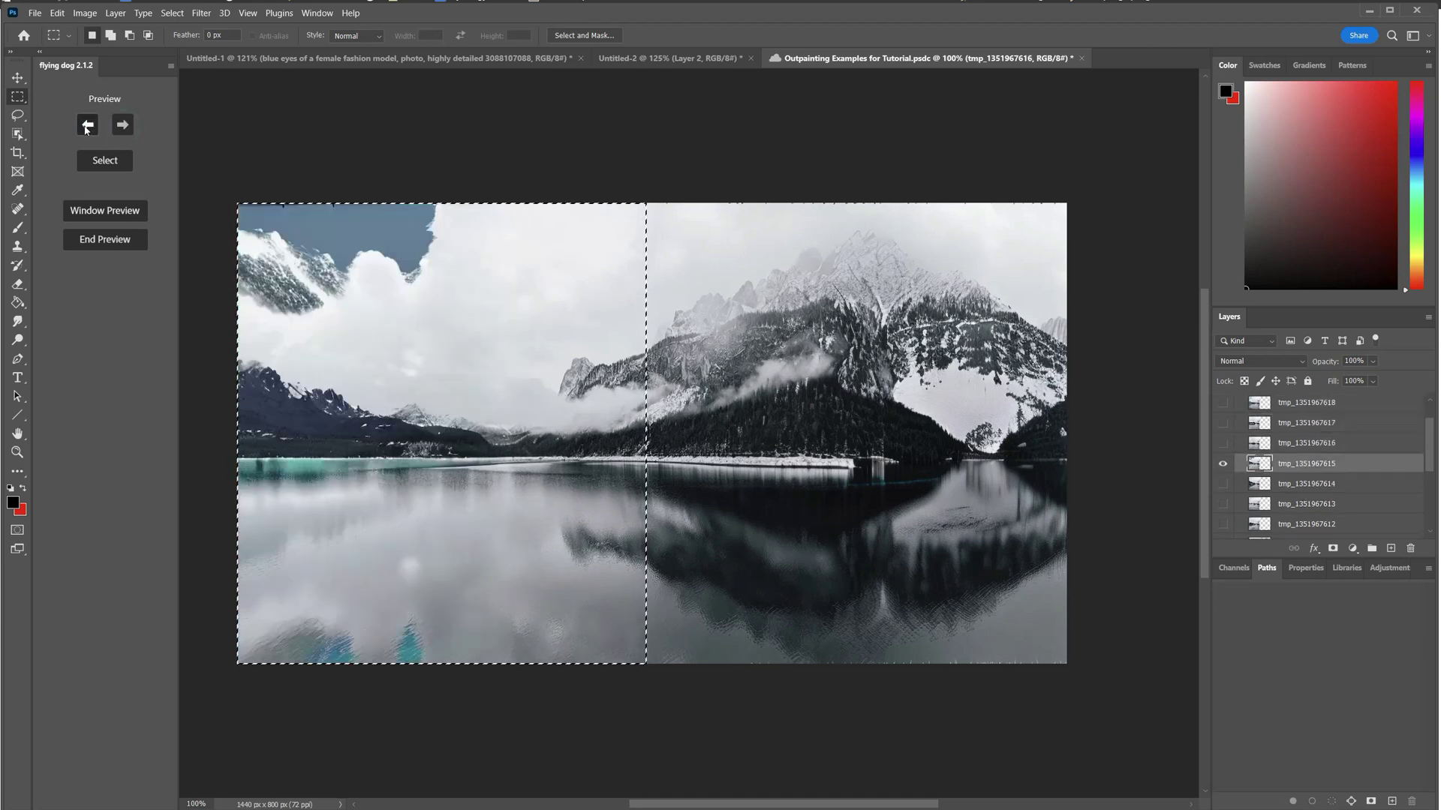
pyautogui.click(87, 126)
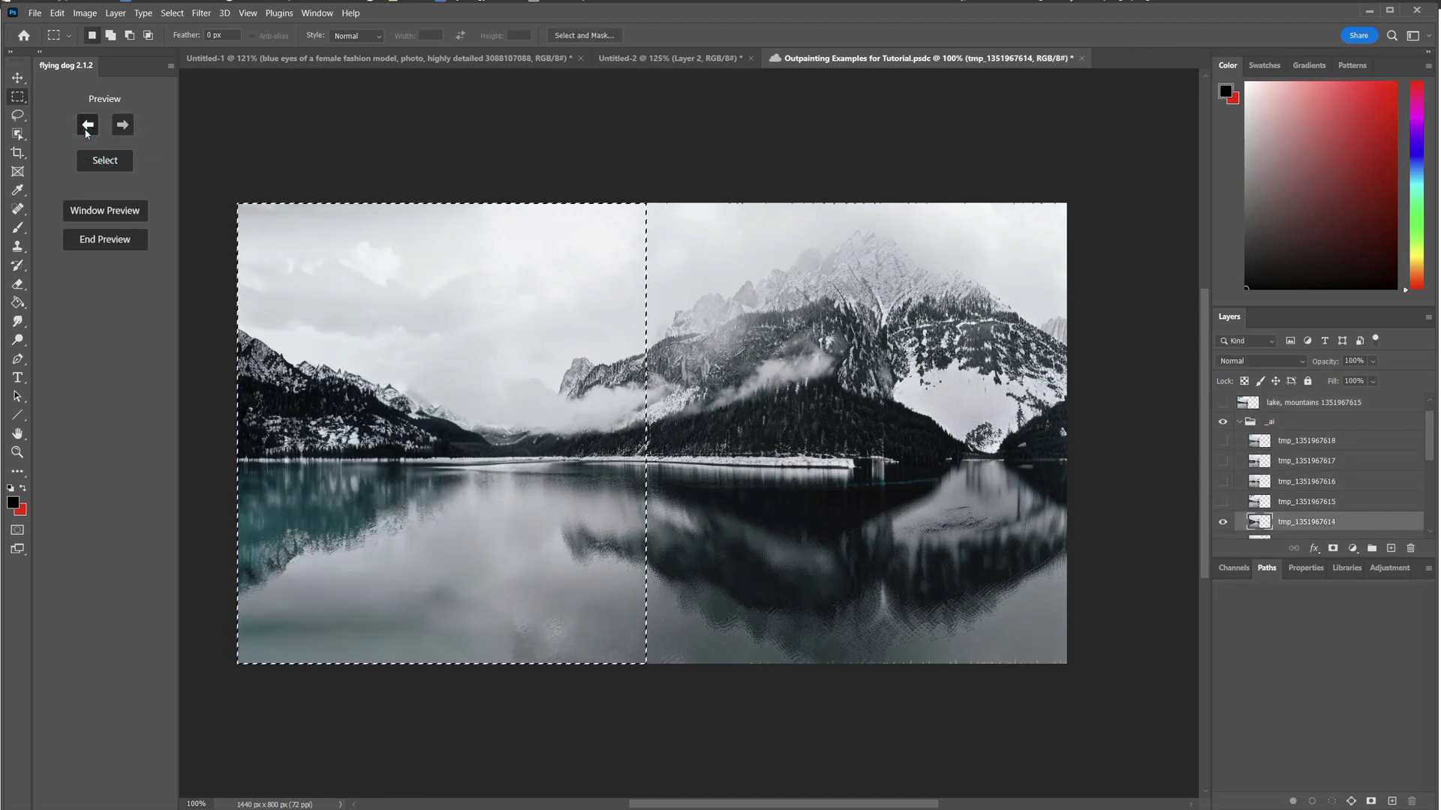
pyautogui.click(87, 126)
pyautogui.click(87, 126)
pyautogui.click(87, 126)
pyautogui.click(87, 126)
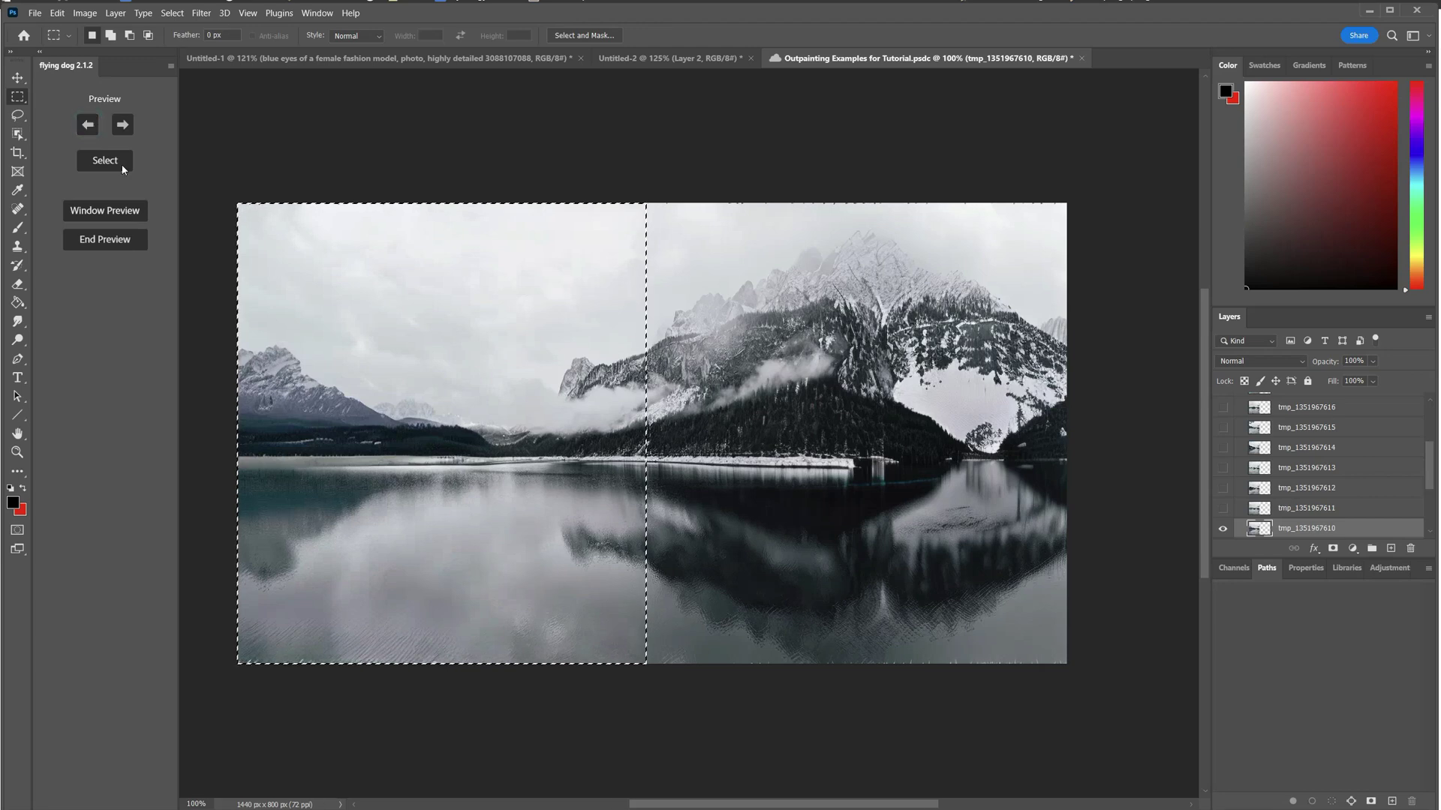
pyautogui.click(105, 161)
# Select the four loose lake variant layers and move them into the lake mountains group.
pyautogui.click(1309, 462)
pyautogui.keyDown('shift'); pyautogui.click(1265, 405); pyautogui.keyUp('shift')
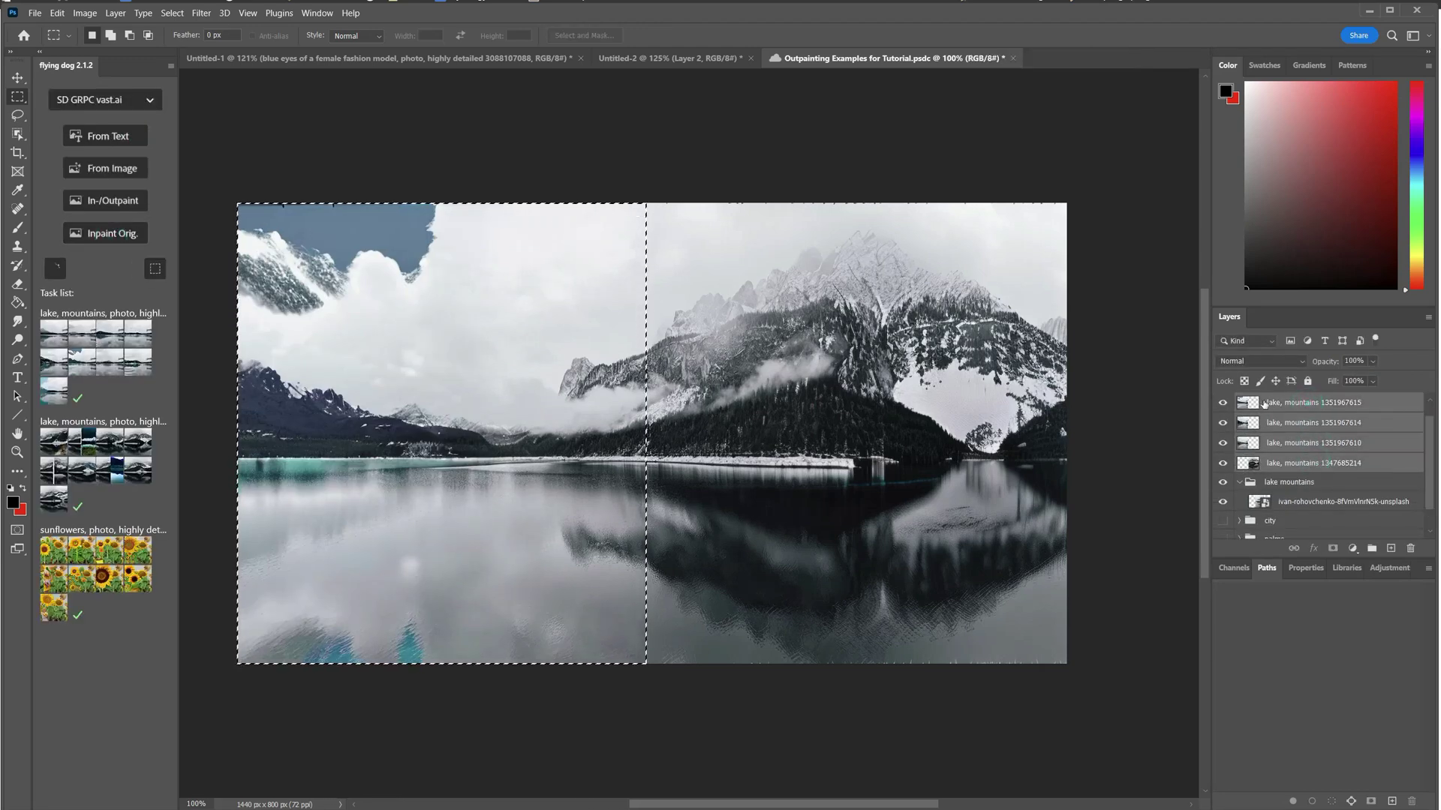
pyautogui.moveTo(1265, 405); pyautogui.dragTo(1282, 495)
# Hide the lake mountains group and show the city group, leaving it collapsed.
pyautogui.click(1224, 425)
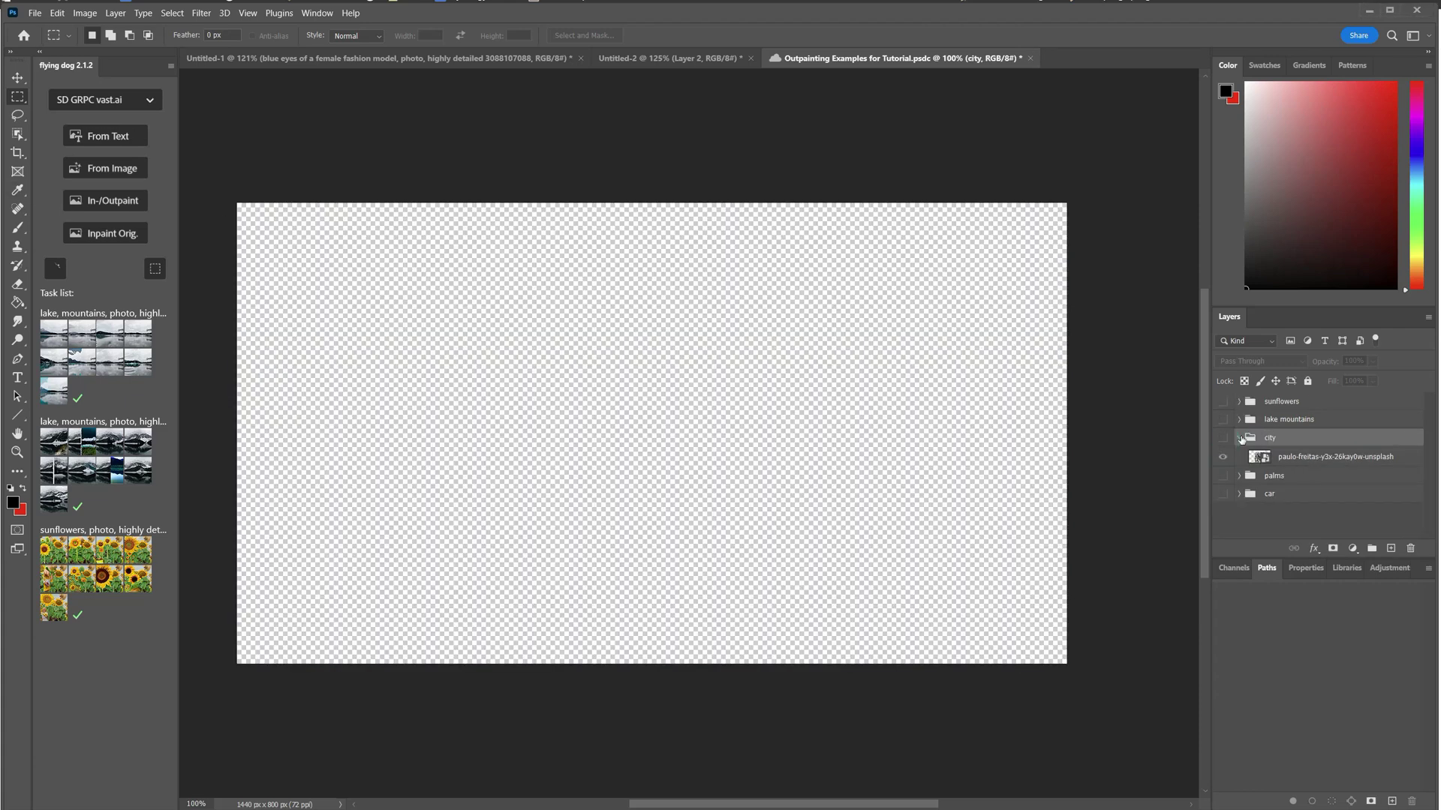
pyautogui.click(1238, 439)
pyautogui.click(1223, 437)
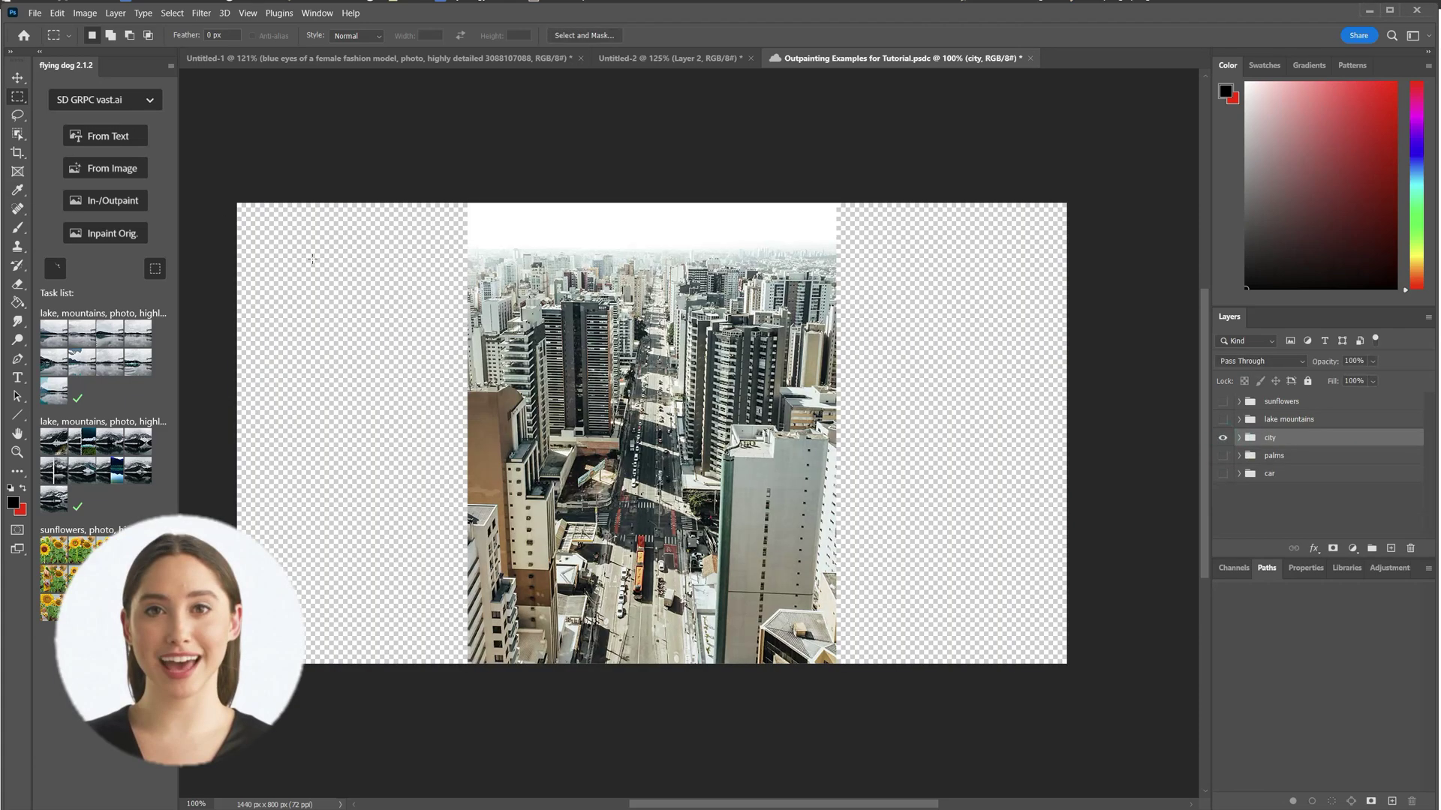
# Outpaint the empty area right of the city photo, including part of the photo, with the prompt "city" and 9 images.
pyautogui.click(154, 269)
pyautogui.moveTo(673, 202); pyautogui.dragTo(1049, 660)
pyautogui.moveTo(646, 202); pyautogui.dragTo(1036, 572)
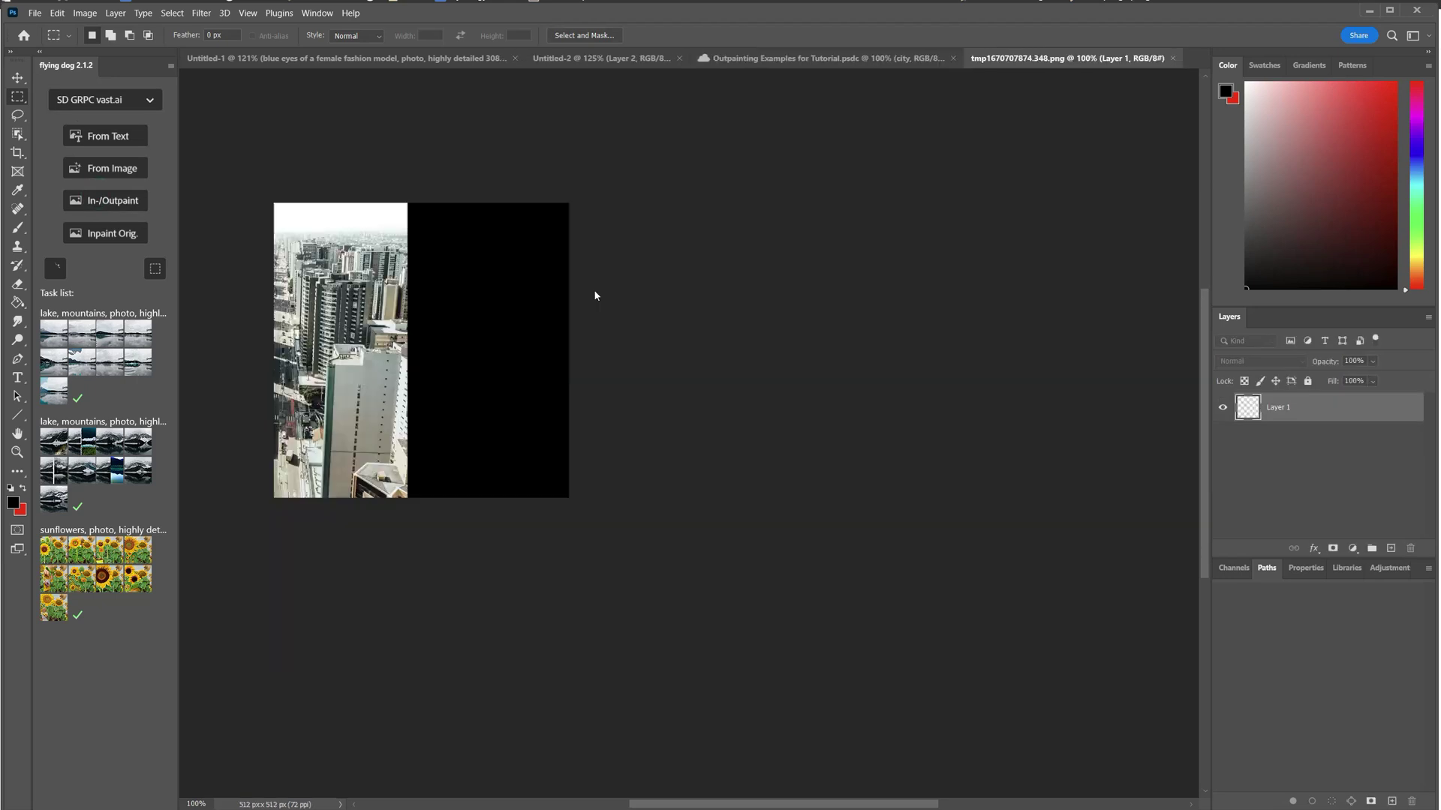
pyautogui.write('city')
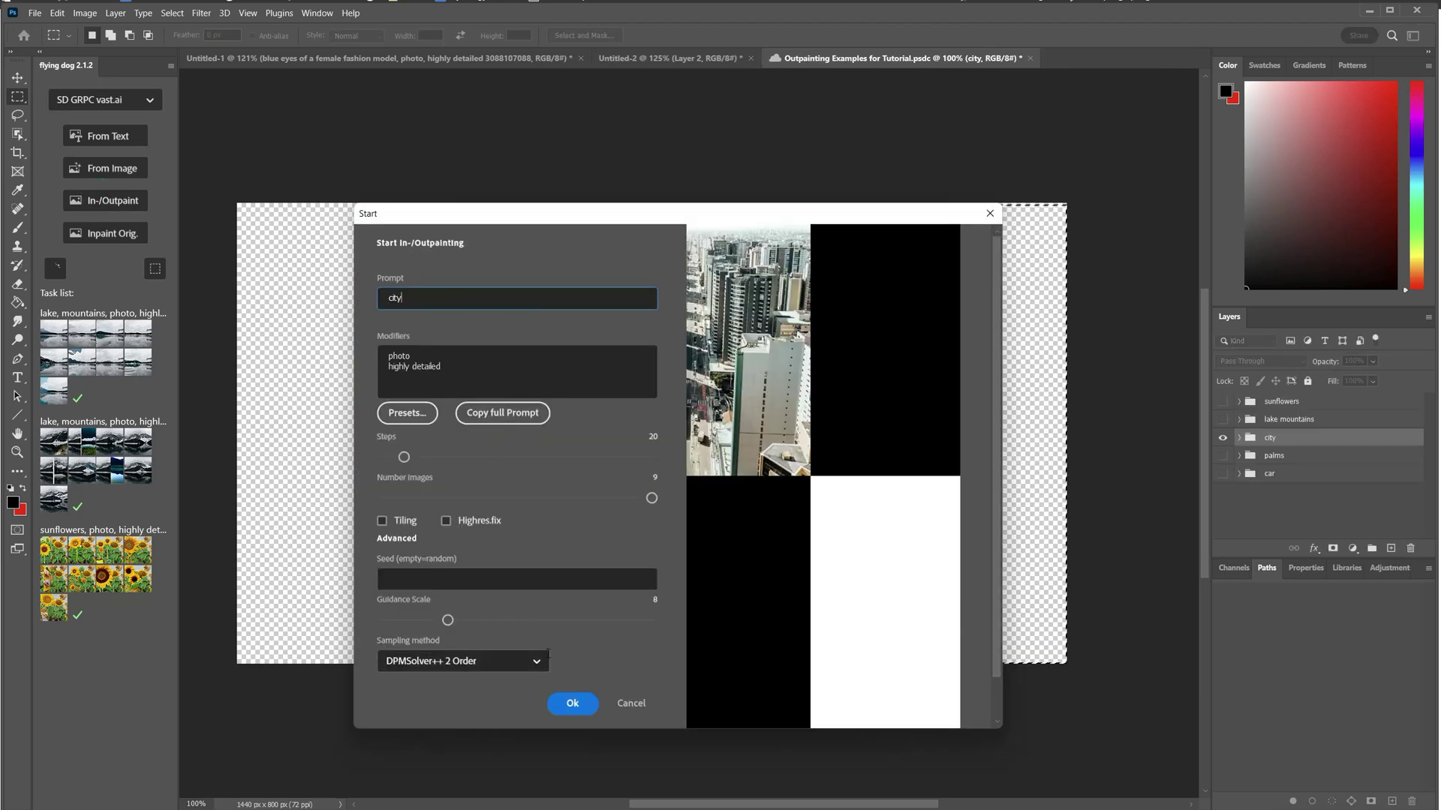
pyautogui.click(572, 703)
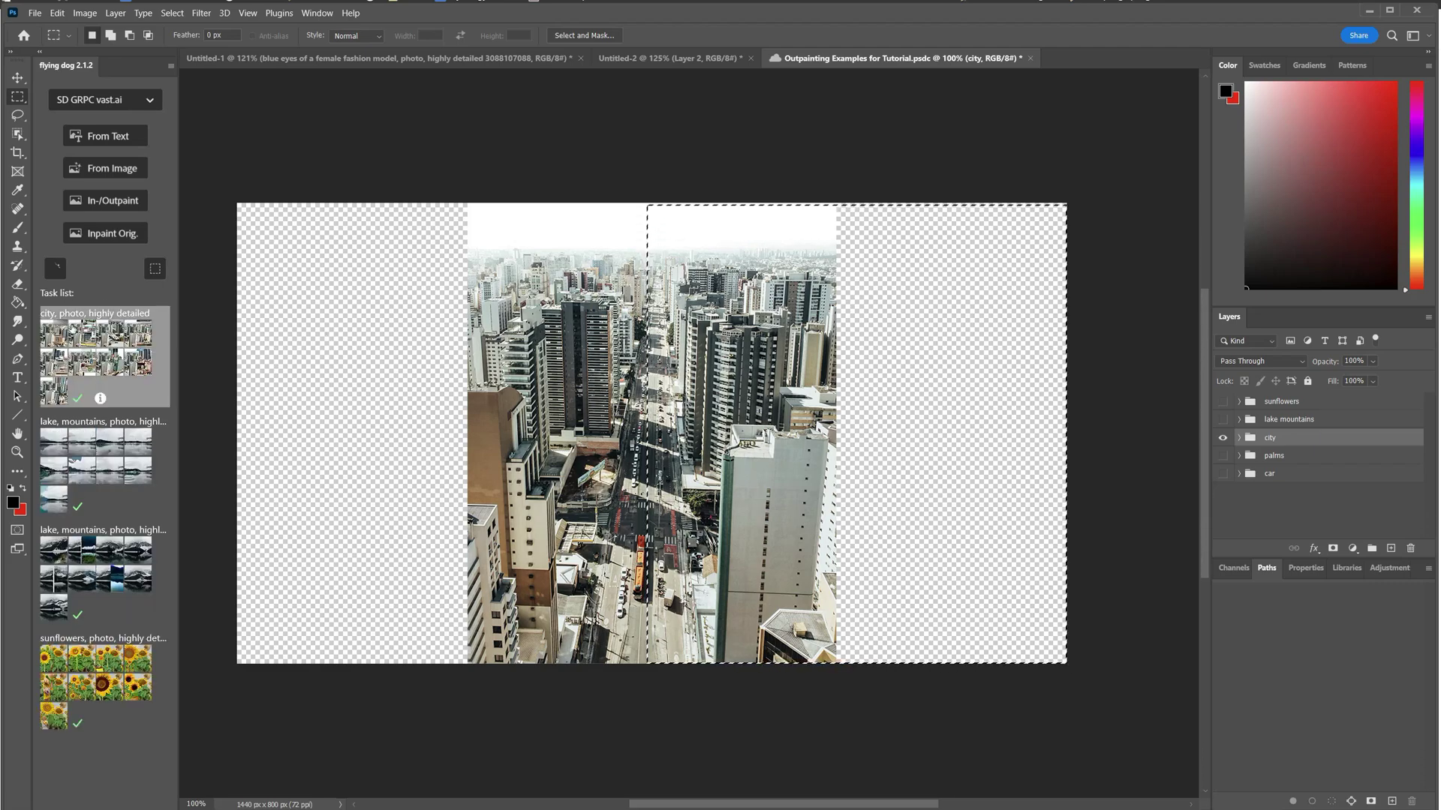
# Look through the generated city variants and end the preview without keeping any.
pyautogui.click(123, 125)
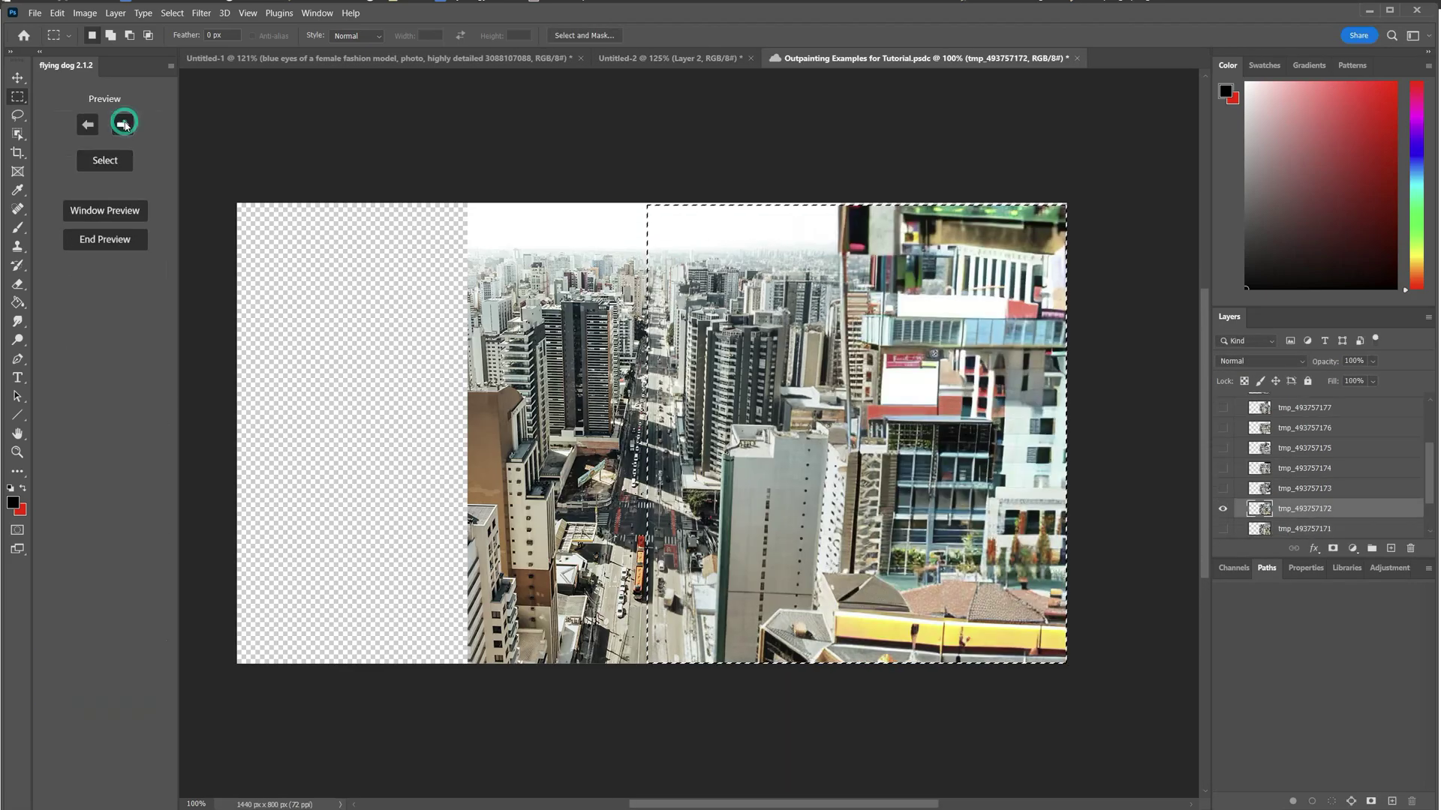
pyautogui.click(123, 124)
pyautogui.click(123, 125)
pyautogui.click(124, 126)
pyautogui.click(123, 126)
pyautogui.click(123, 125)
pyautogui.click(123, 125)
pyautogui.click(123, 126)
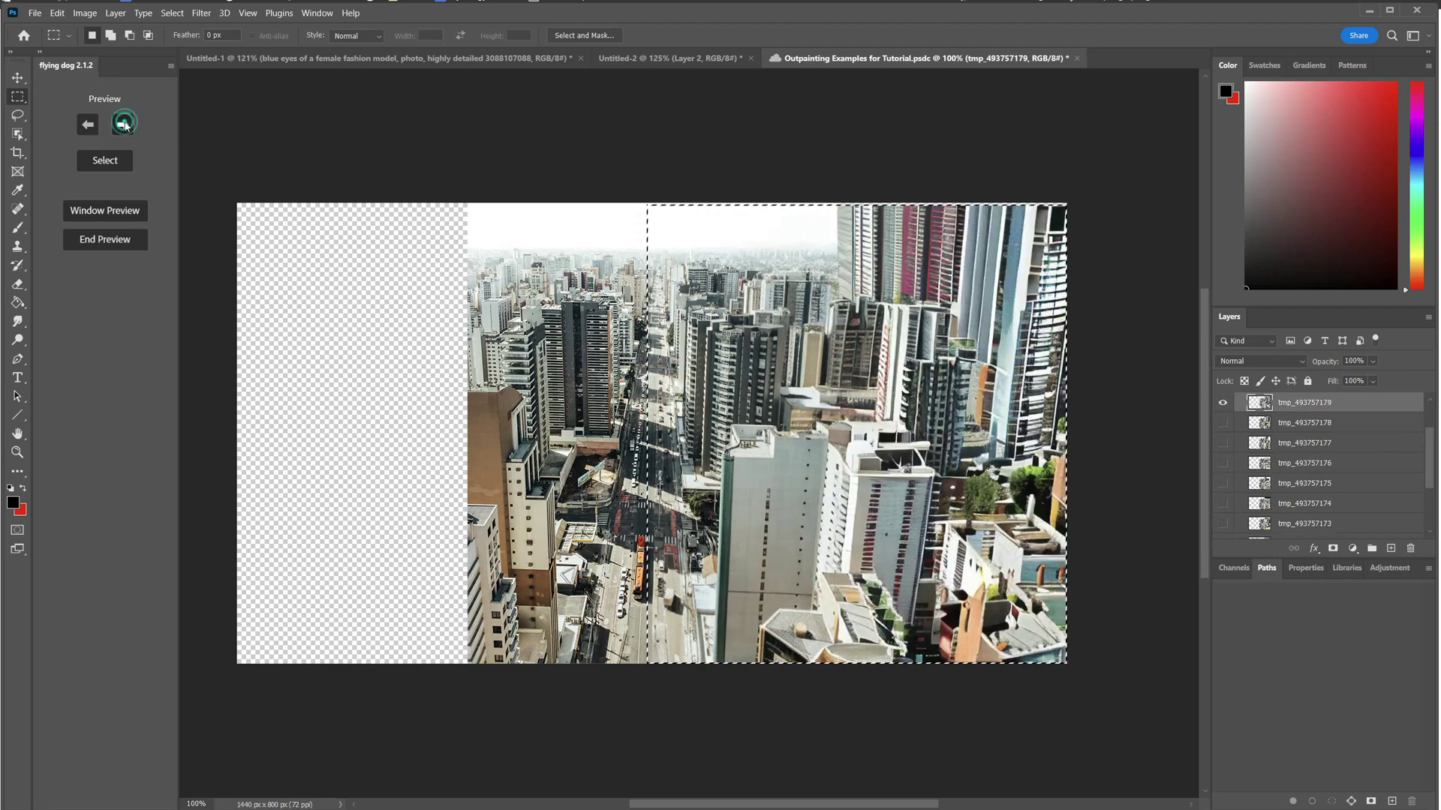
pyautogui.click(122, 246)
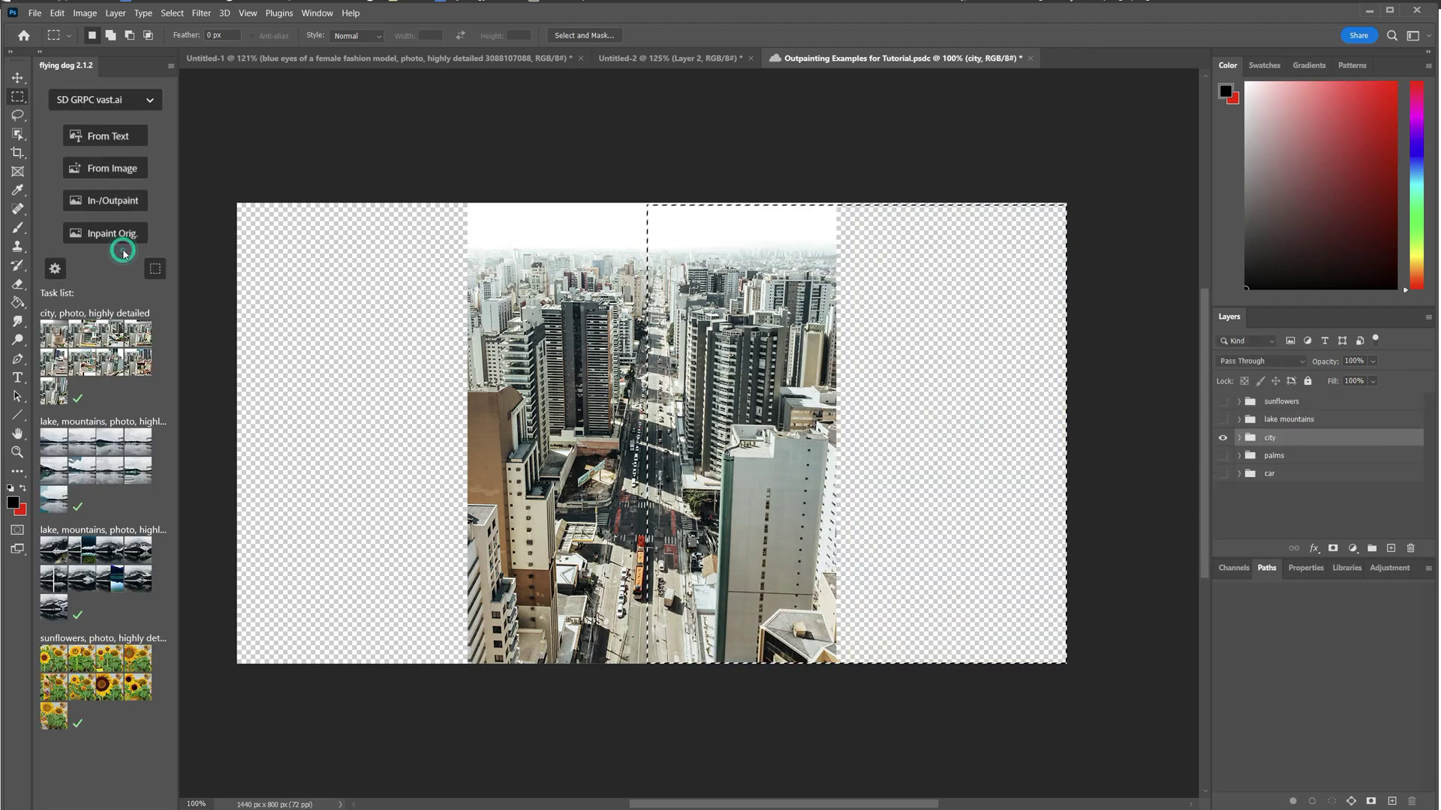
# Outpaint the same selection right of the city photo again with the prompt "city".
pyautogui.click(48, 271)
pyautogui.click(616, 692)
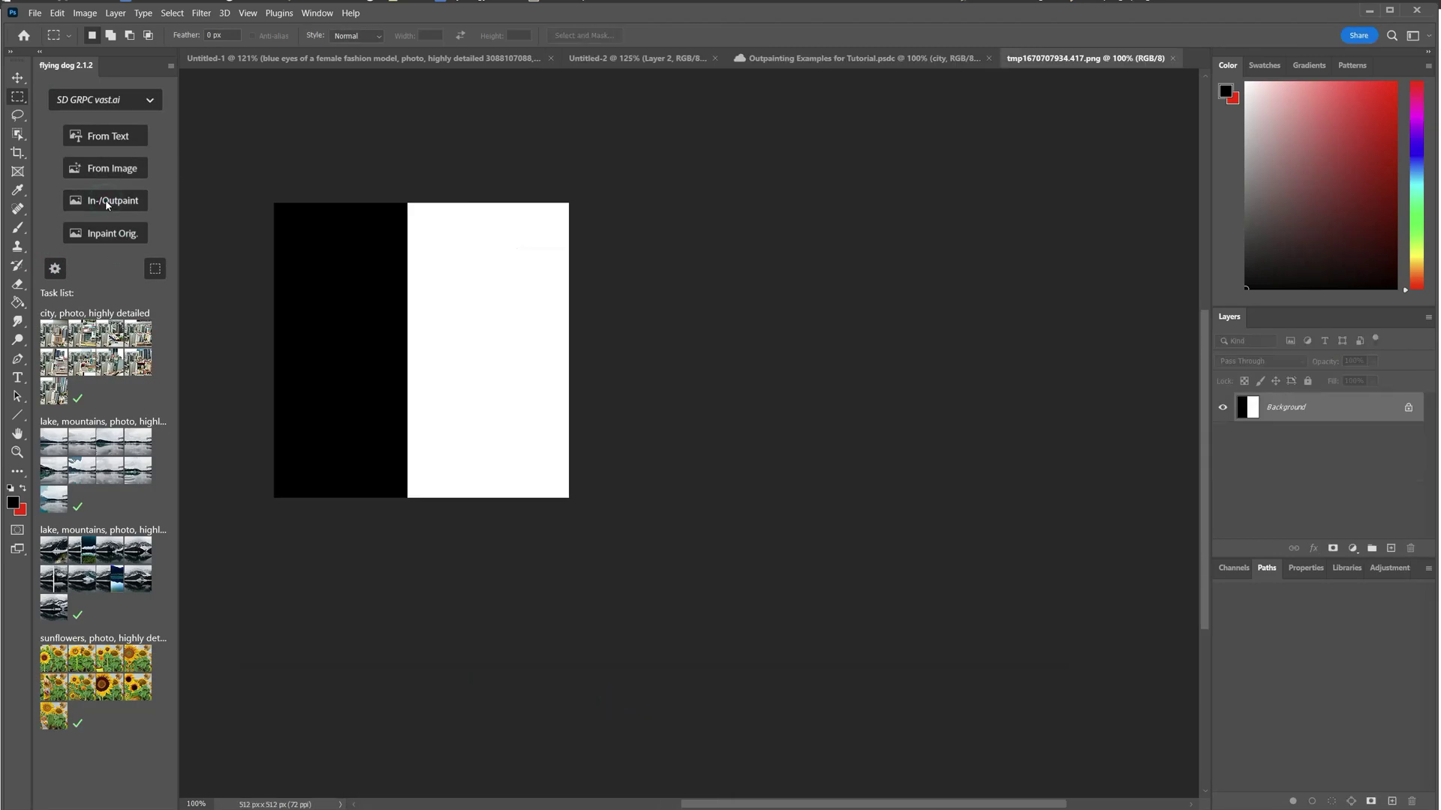
pyautogui.click(107, 201)
pyautogui.click(584, 705)
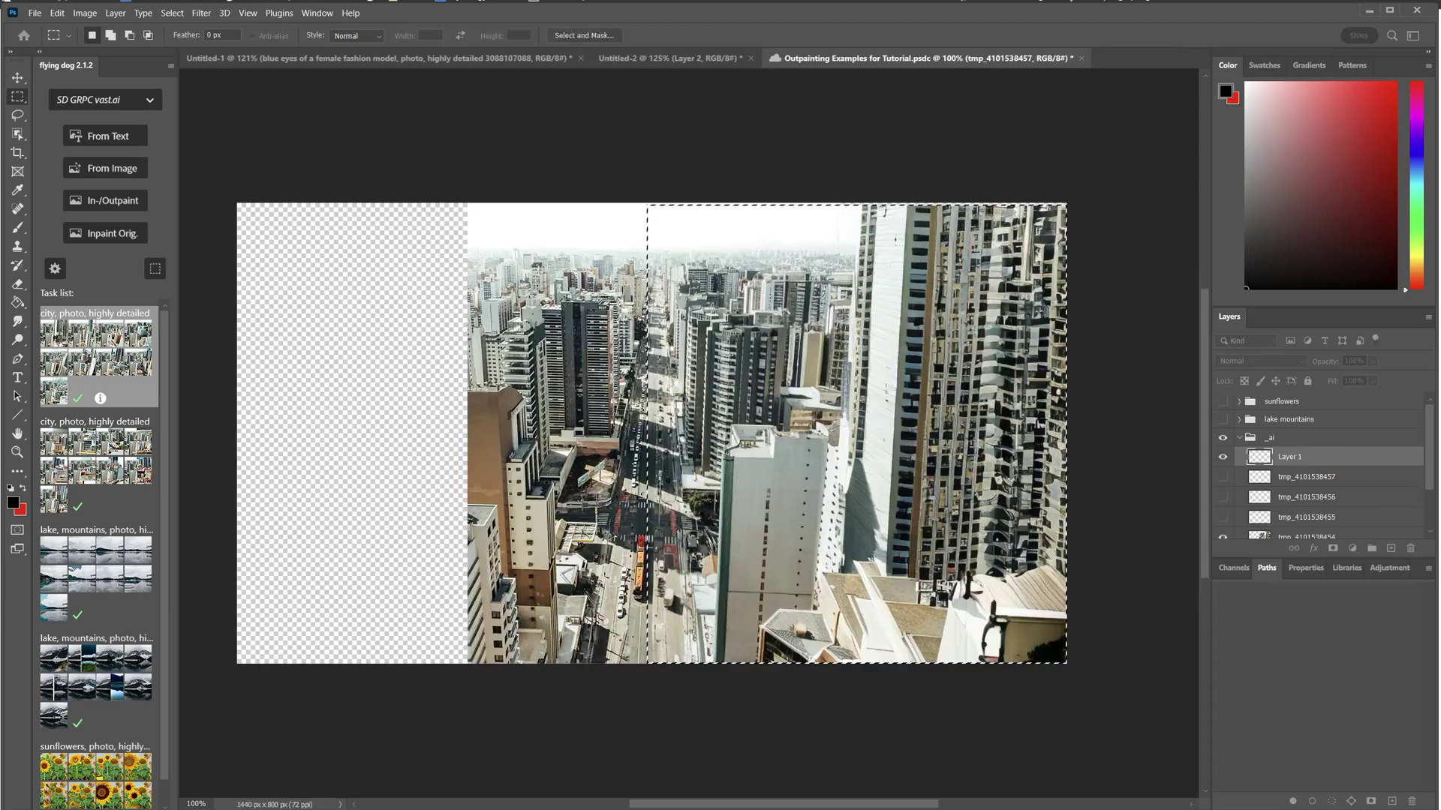
# Open the second batch of city results in the document preview and look through the variants.
pyautogui.click(96, 353)
pyautogui.click(129, 128)
pyautogui.click(131, 128)
pyautogui.click(132, 129)
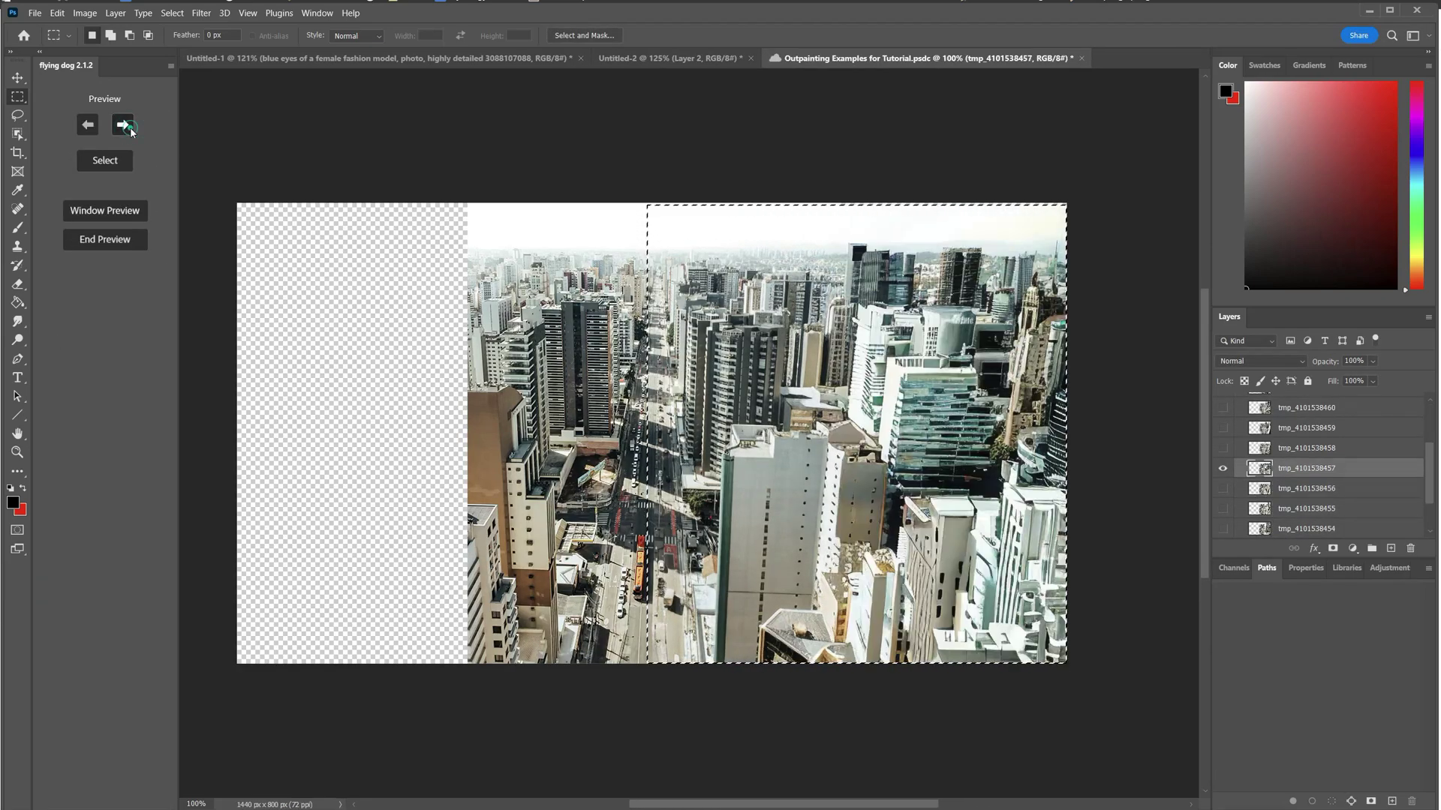
pyautogui.click(131, 128)
pyautogui.click(131, 128)
pyautogui.click(131, 129)
pyautogui.click(131, 129)
pyautogui.click(131, 129)
pyautogui.click(99, 133)
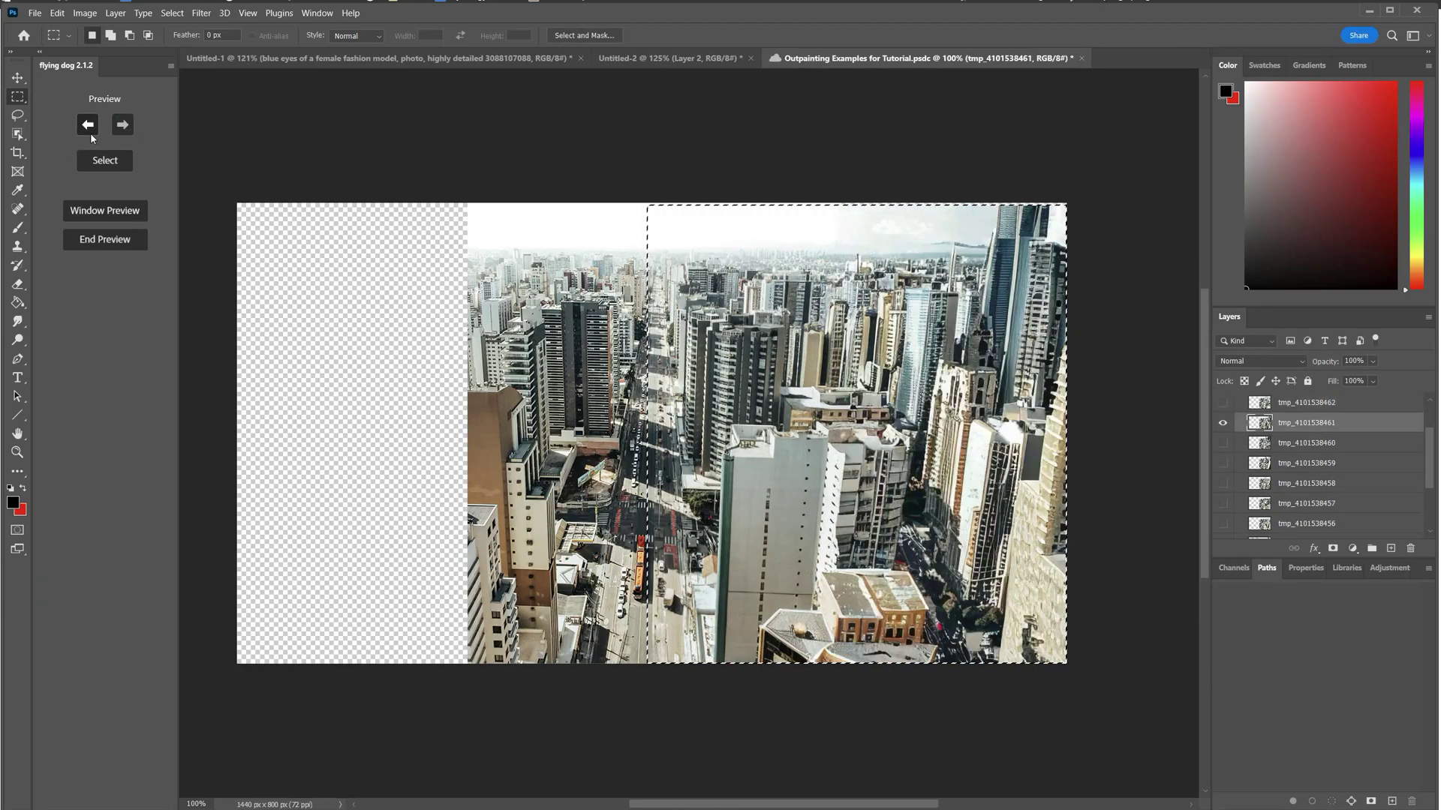
pyautogui.click(98, 133)
pyautogui.click(98, 132)
pyautogui.click(98, 133)
pyautogui.click(98, 133)
pyautogui.click(98, 133)
pyautogui.click(124, 239)
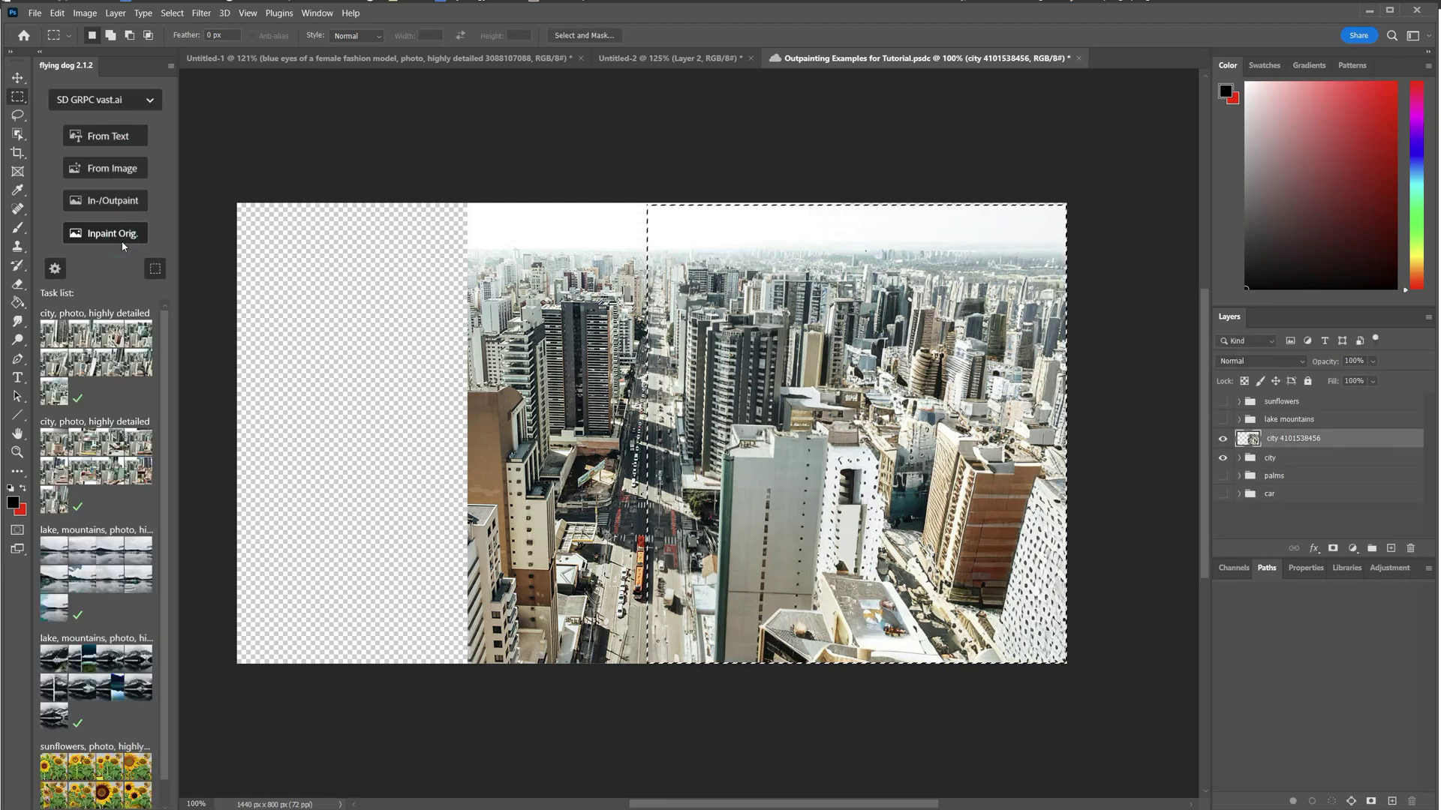
# Outpaint the empty area left of the city photo, including part of the photo, with the prompt "city".
pyautogui.moveTo(1063, 660); pyautogui.dragTo(655, 663)
pyautogui.click(105, 200)
pyautogui.click(573, 704)
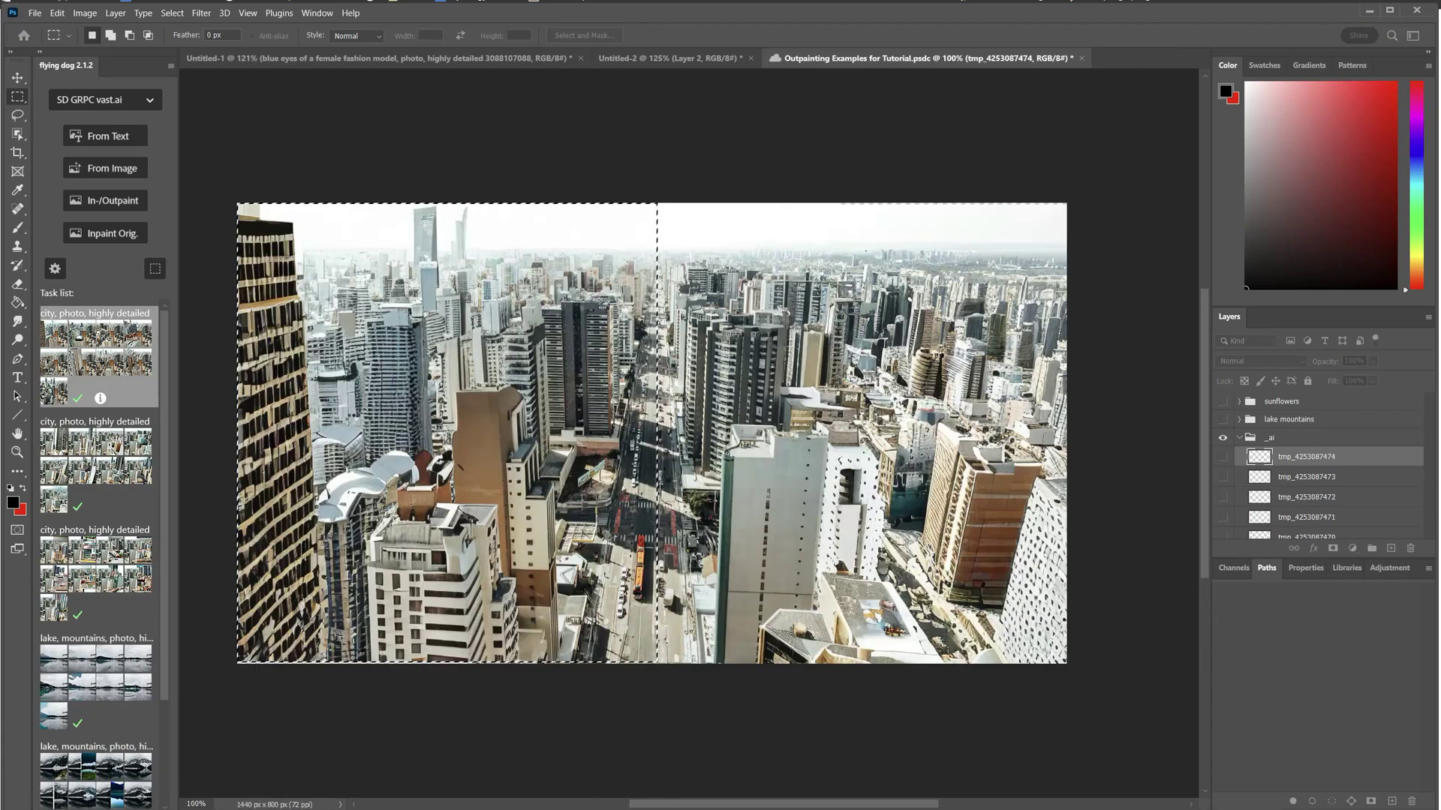
# Open the newest batch of city results in the document preview and look through the variants for the left side.
pyautogui.click(96, 349)
pyautogui.click(123, 125)
pyautogui.click(123, 125)
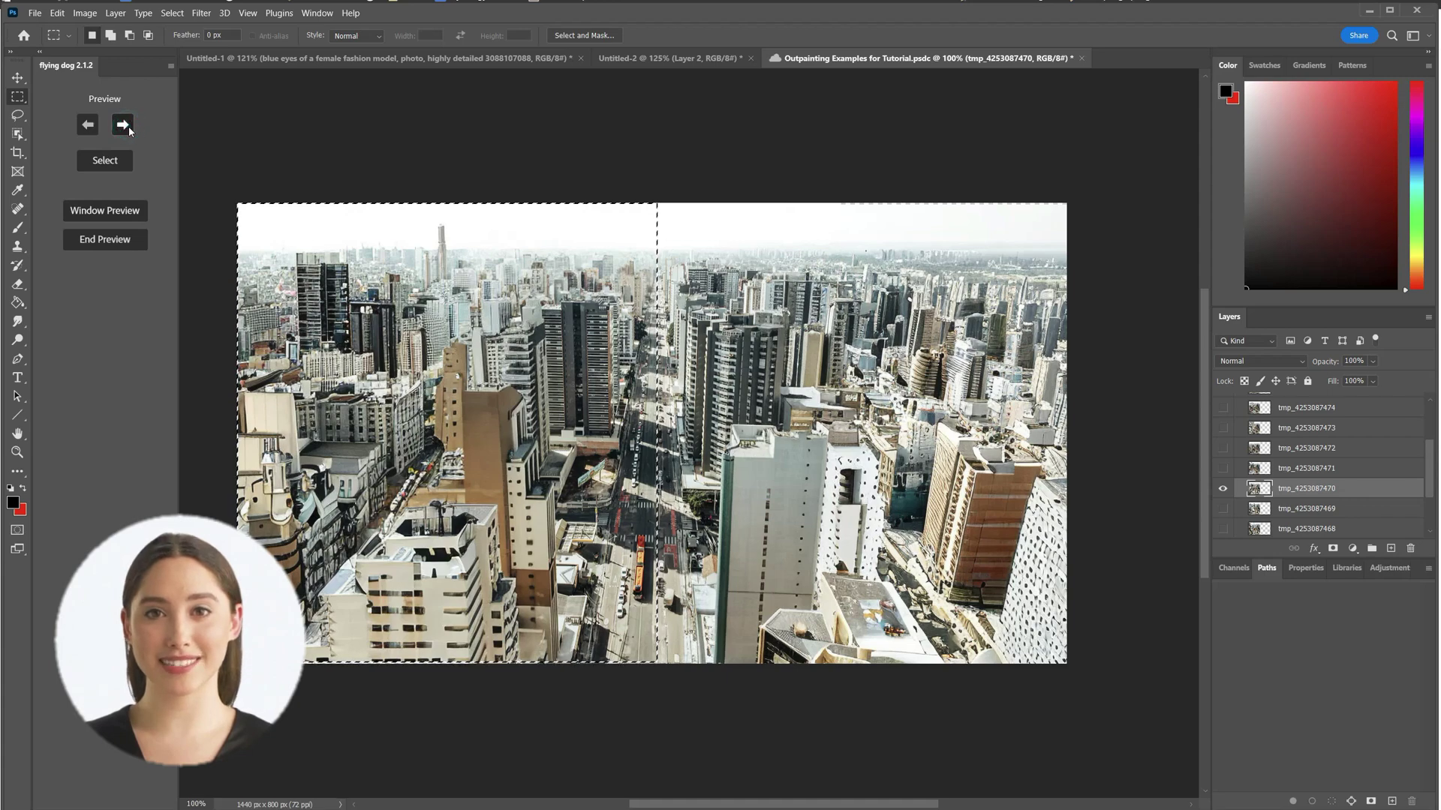
pyautogui.click(124, 124)
pyautogui.click(124, 126)
pyautogui.click(126, 126)
pyautogui.click(126, 126)
pyautogui.click(126, 126)
pyautogui.click(126, 126)
# Step back to the variant with the tall dark-windowed tower at the far left edge and add it as a layer.
pyautogui.click(84, 122)
pyautogui.click(84, 122)
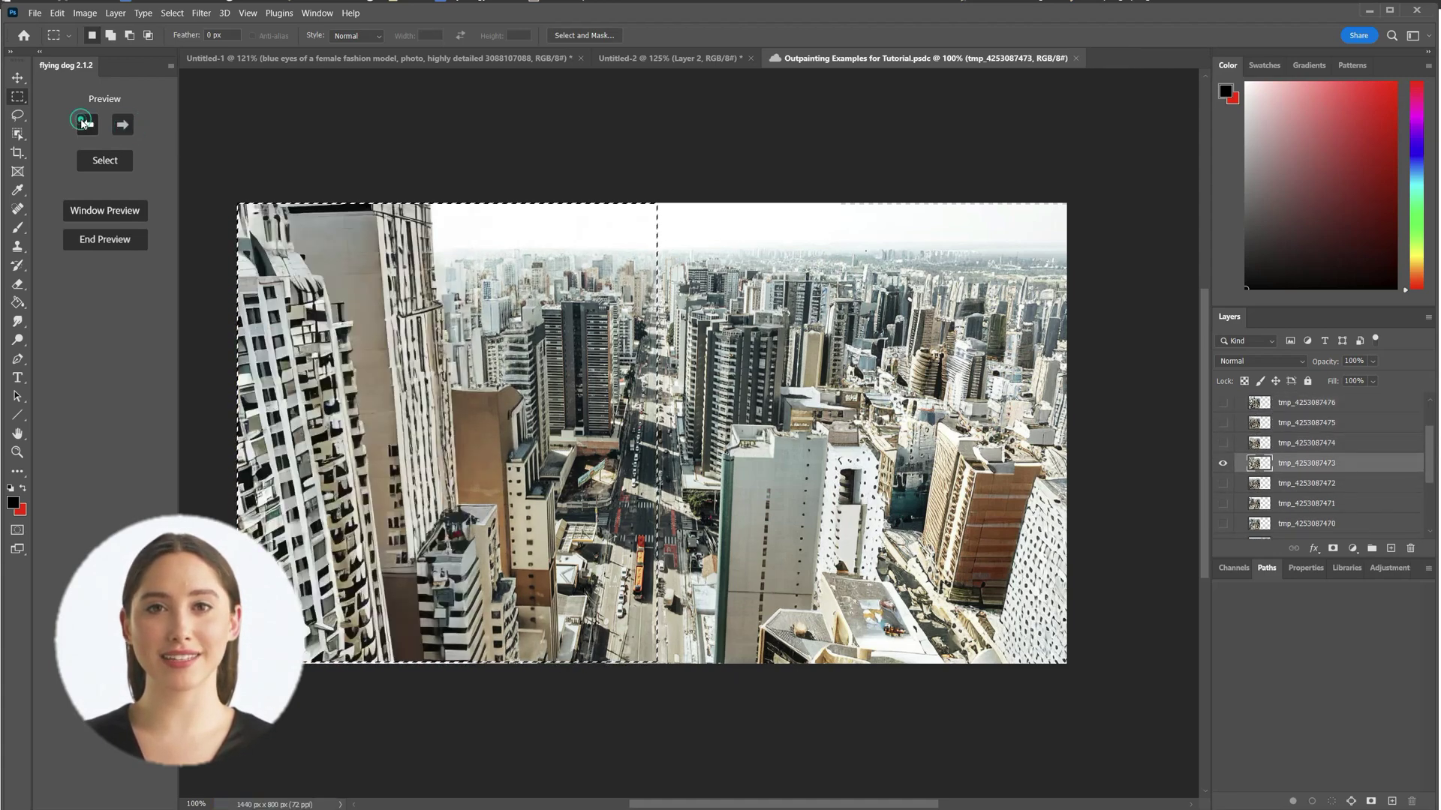
pyautogui.click(82, 120)
pyautogui.click(82, 120)
pyautogui.click(83, 122)
pyautogui.click(104, 160)
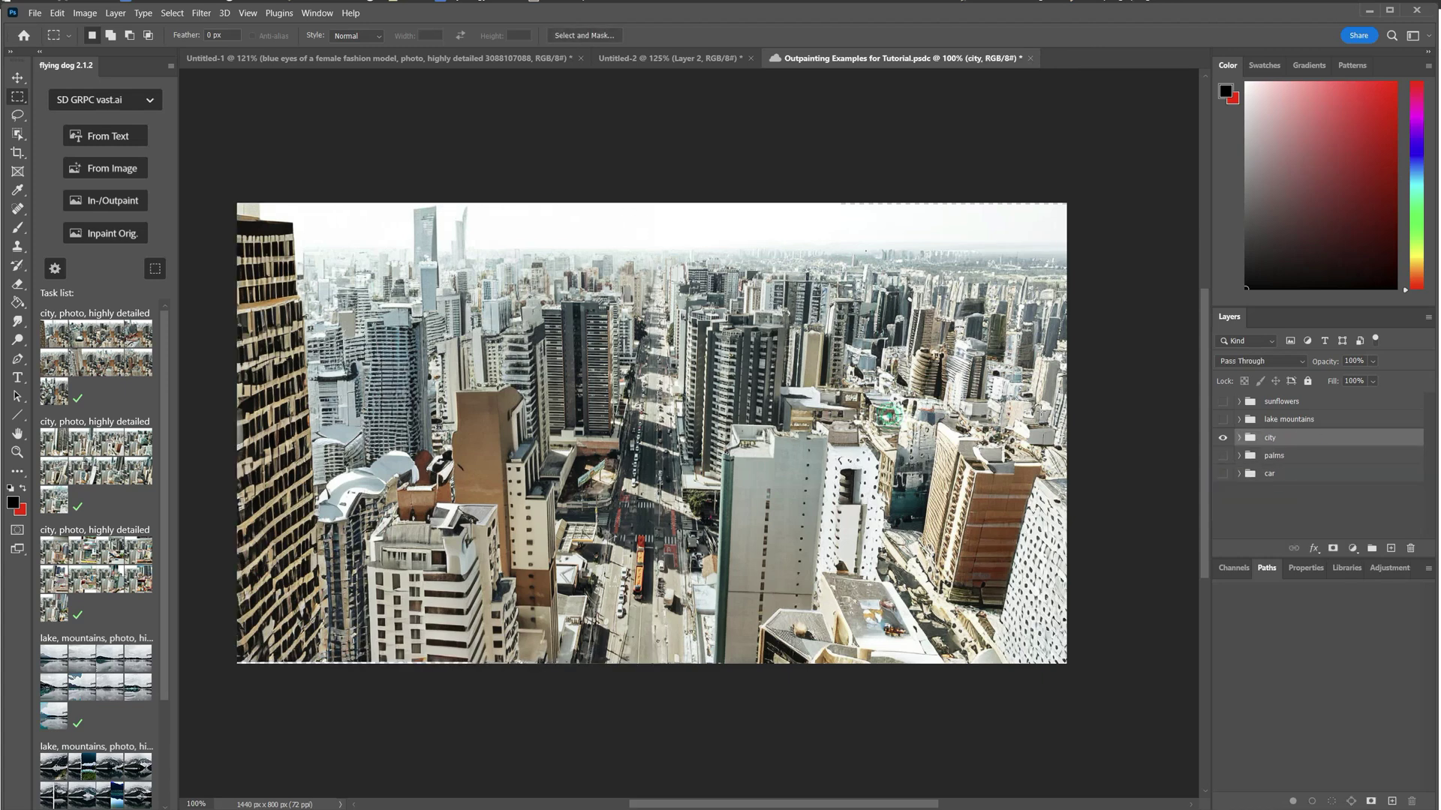
# Hide the city group, expand the car group and select it together with its photo layer.
pyautogui.click(1224, 437)
pyautogui.click(1292, 458)
pyautogui.click(1239, 455)
pyautogui.click(1238, 456)
pyautogui.click(1238, 473)
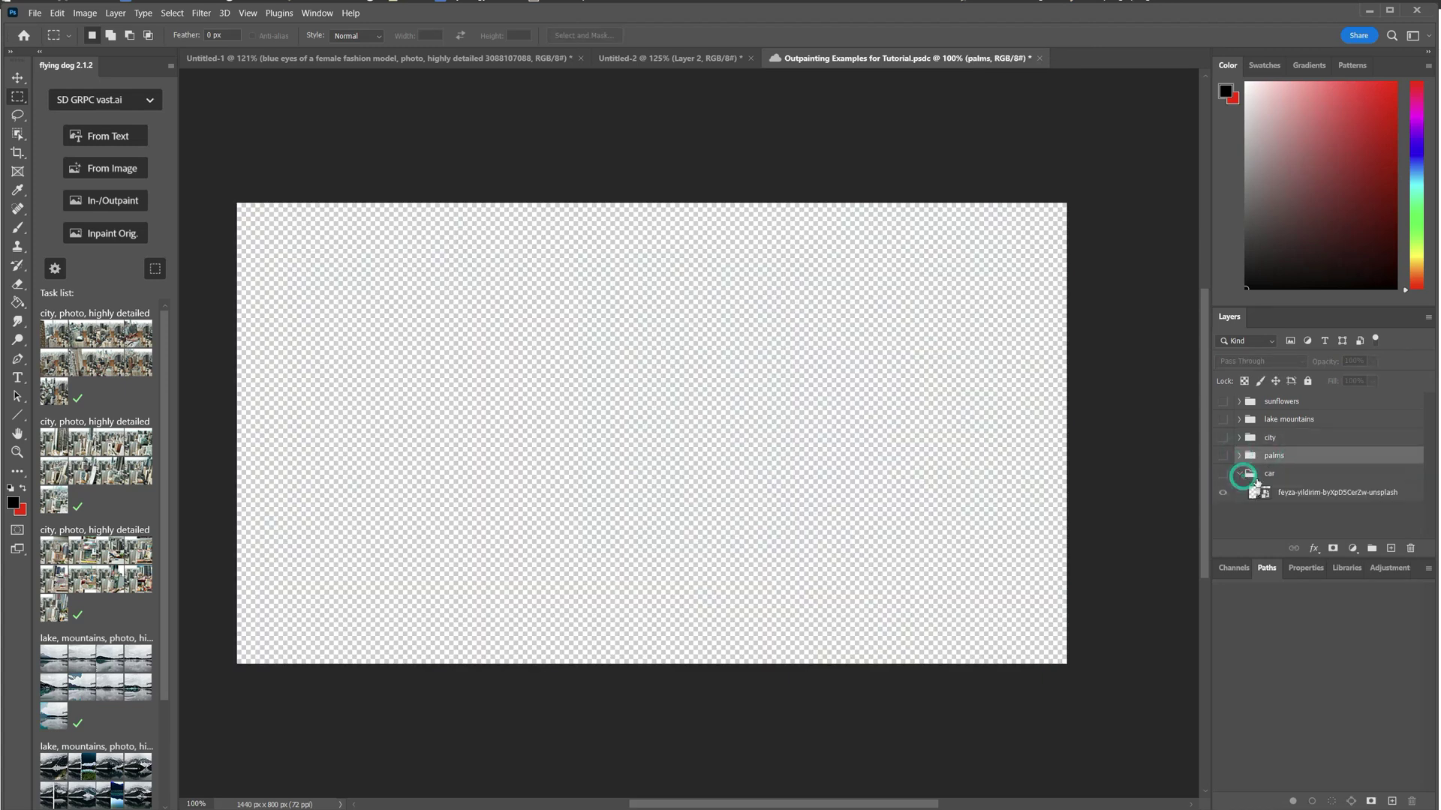
pyautogui.click(1285, 475)
pyautogui.keyDown('shift'); pyautogui.click(1283, 490); pyautogui.keyUp('shift')
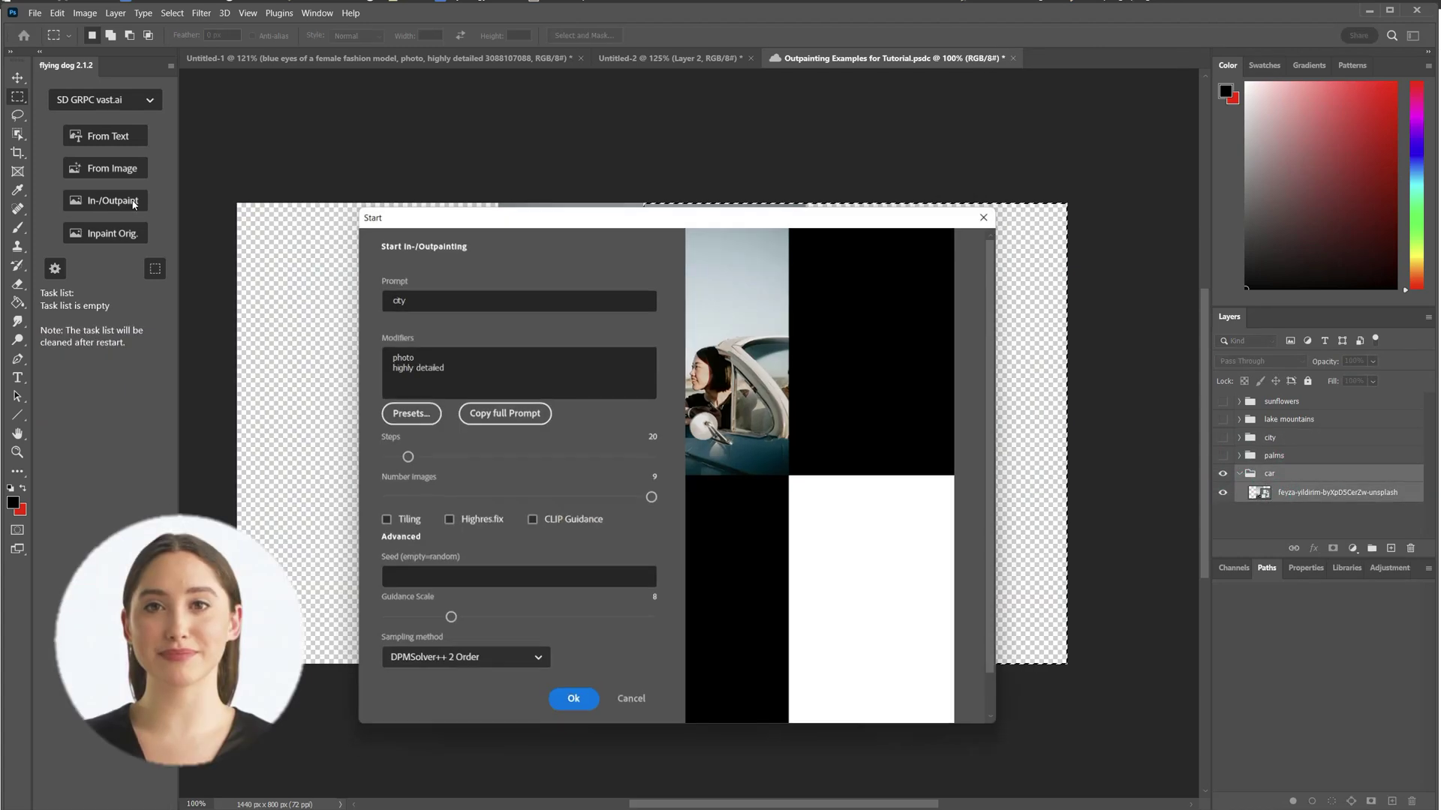
# Outpaint the empty area right of the car photo, including part of the photo, with the prompt "front of convertible".
pyautogui.write('front o')
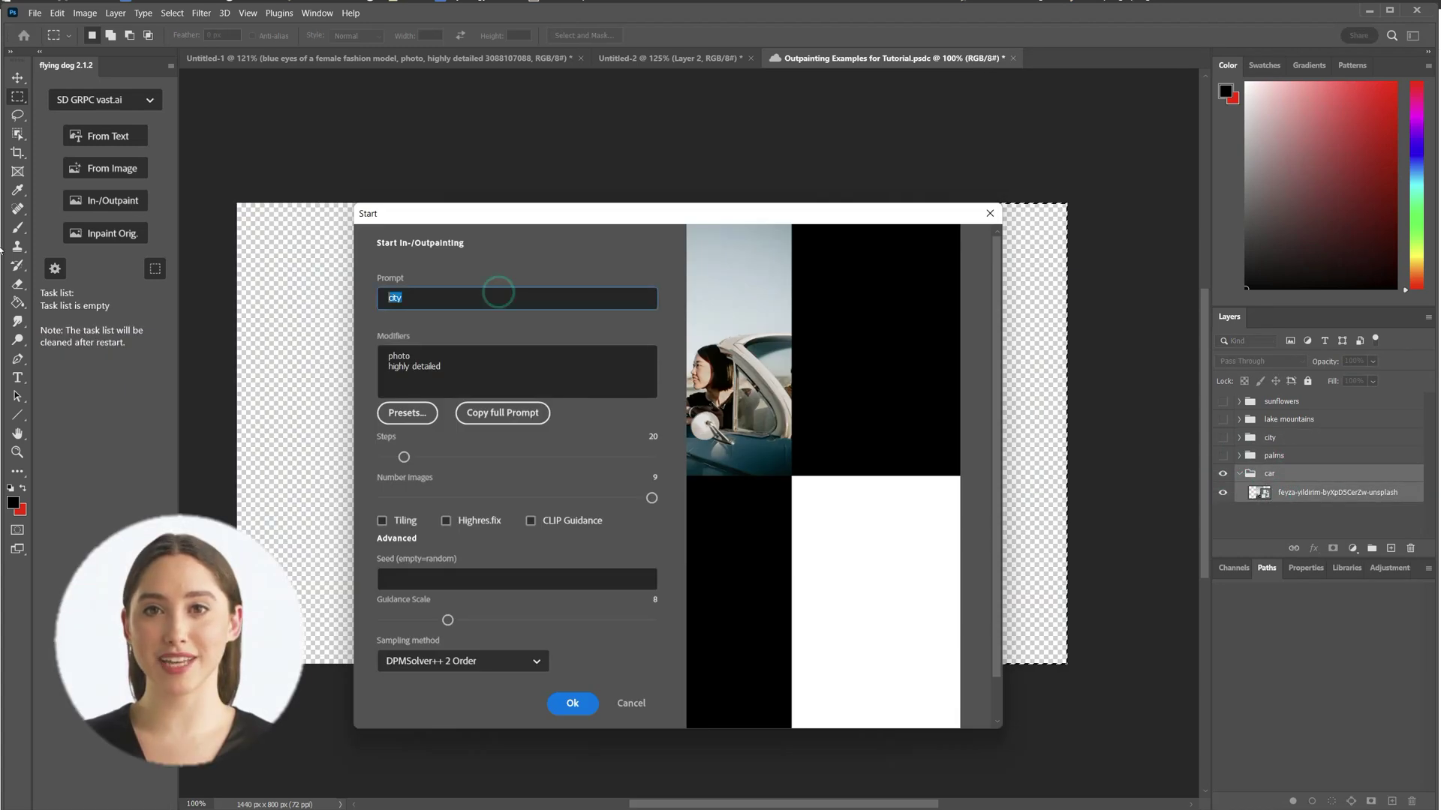
pyautogui.write('f convertible')
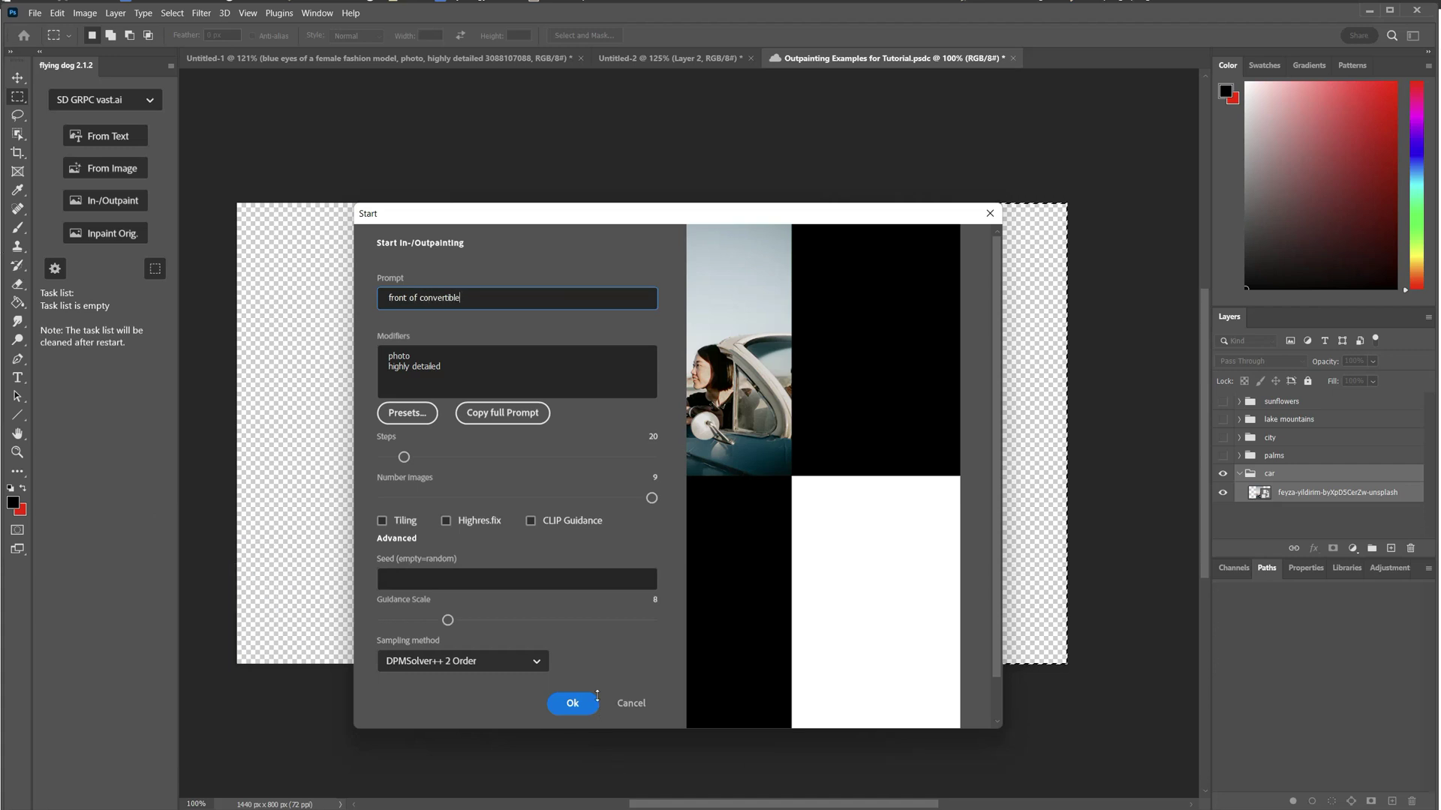
pyautogui.click(573, 703)
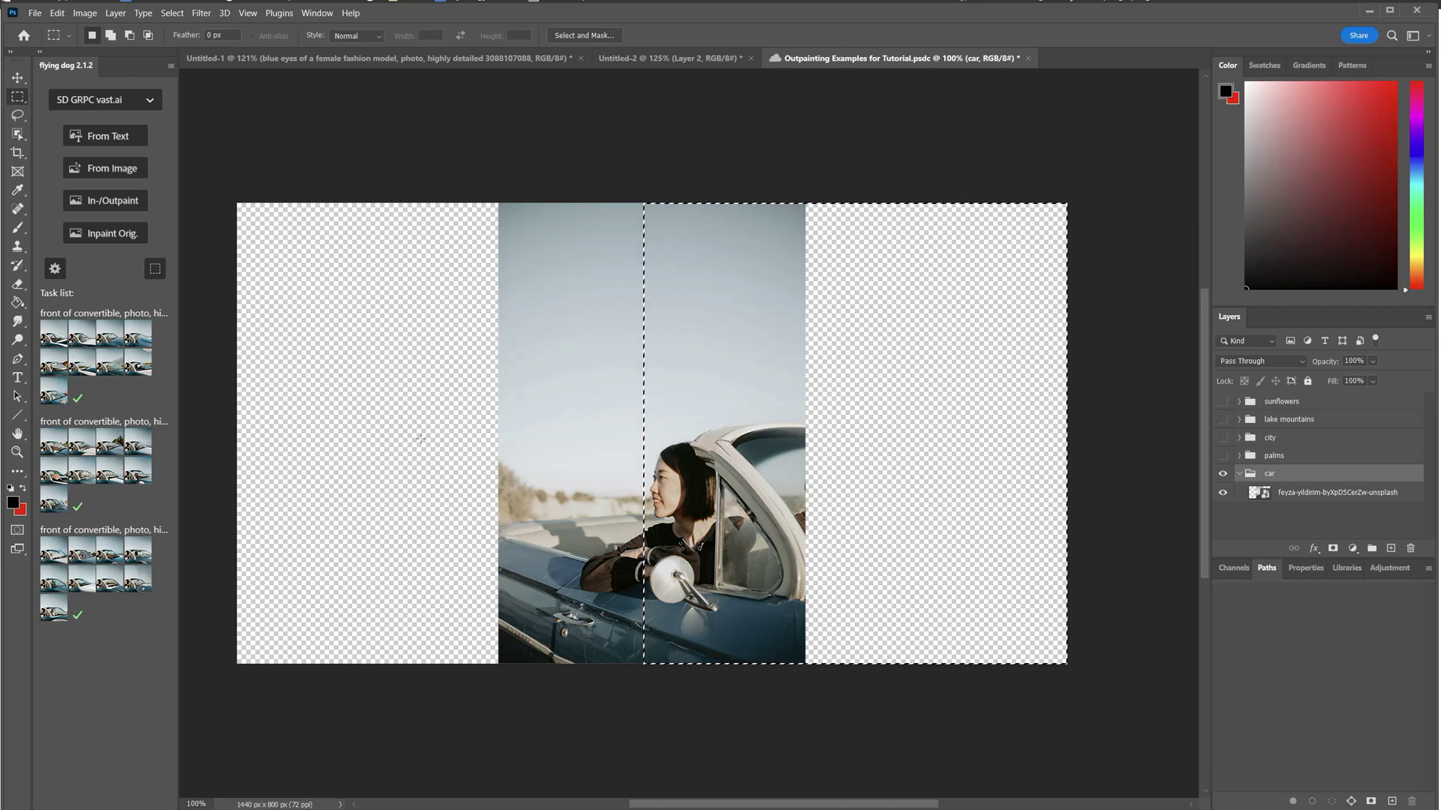
# Look through the convertible variants in the document preview and end the preview without choosing one.
pyautogui.click(100, 397)
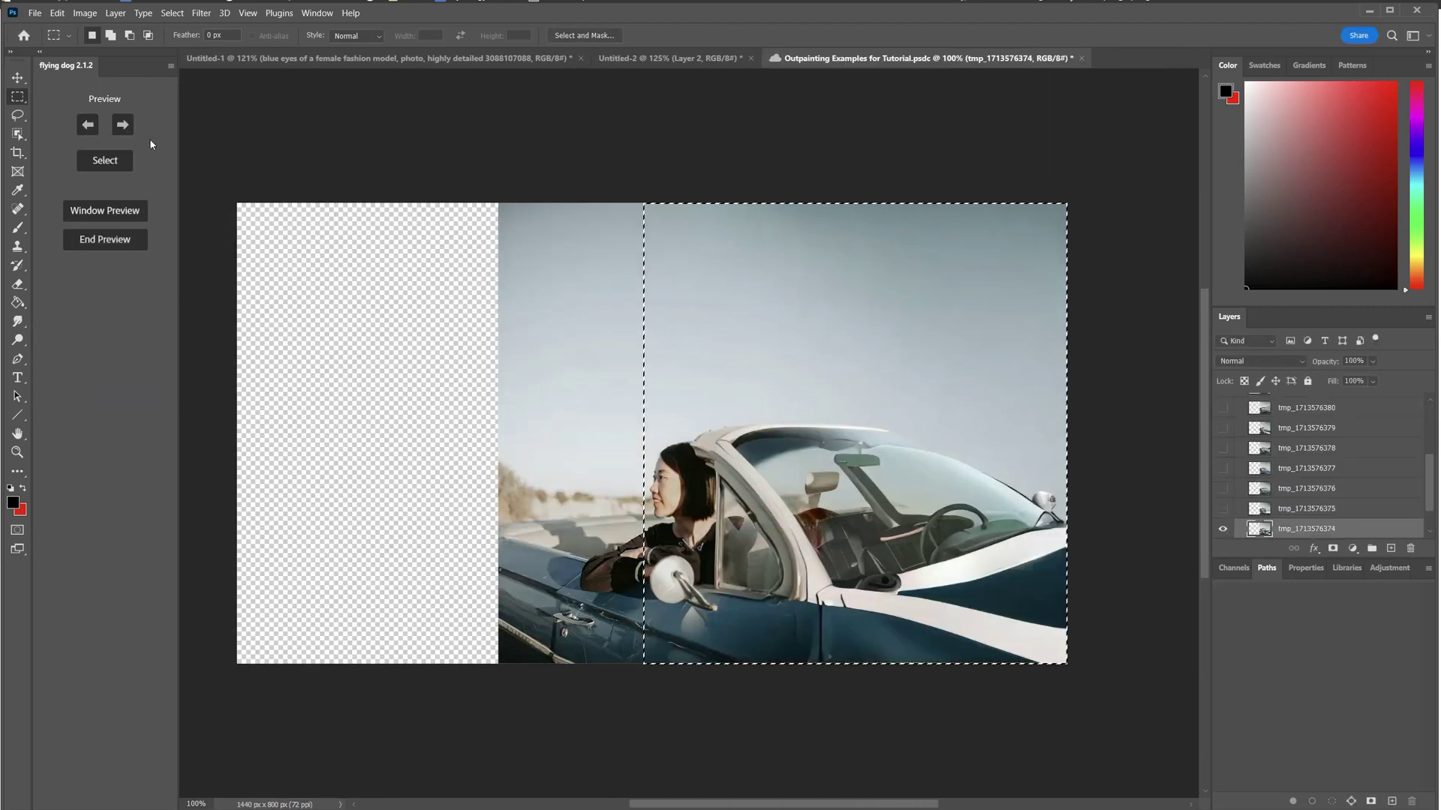
pyautogui.click(123, 125)
pyautogui.click(123, 124)
pyautogui.click(123, 125)
pyautogui.click(124, 126)
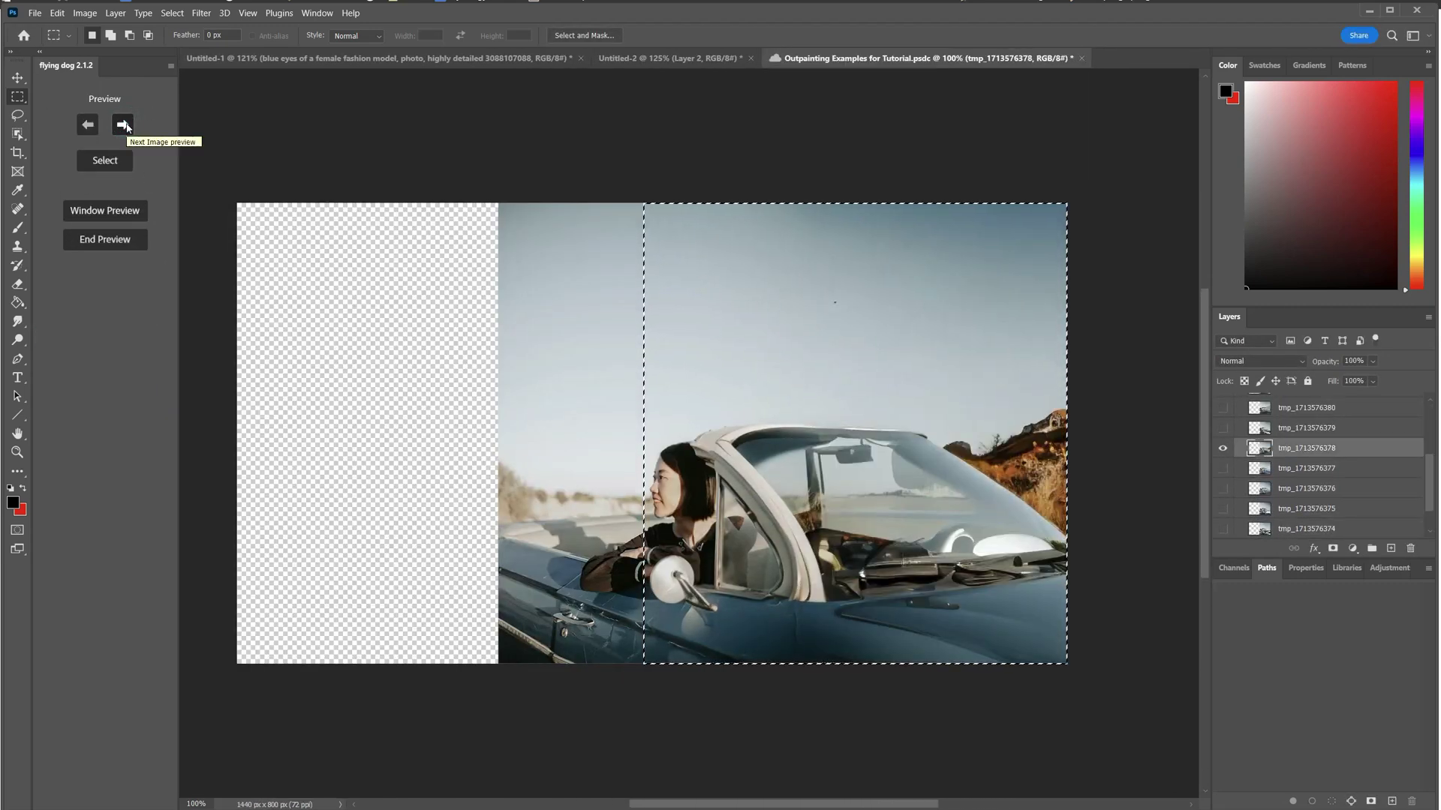
pyautogui.click(123, 125)
pyautogui.click(123, 126)
pyautogui.click(123, 125)
pyautogui.click(110, 244)
# Outpaint the same selection again with the prompt "front of convertible" and look through the newest batch of variants.
pyautogui.click(111, 202)
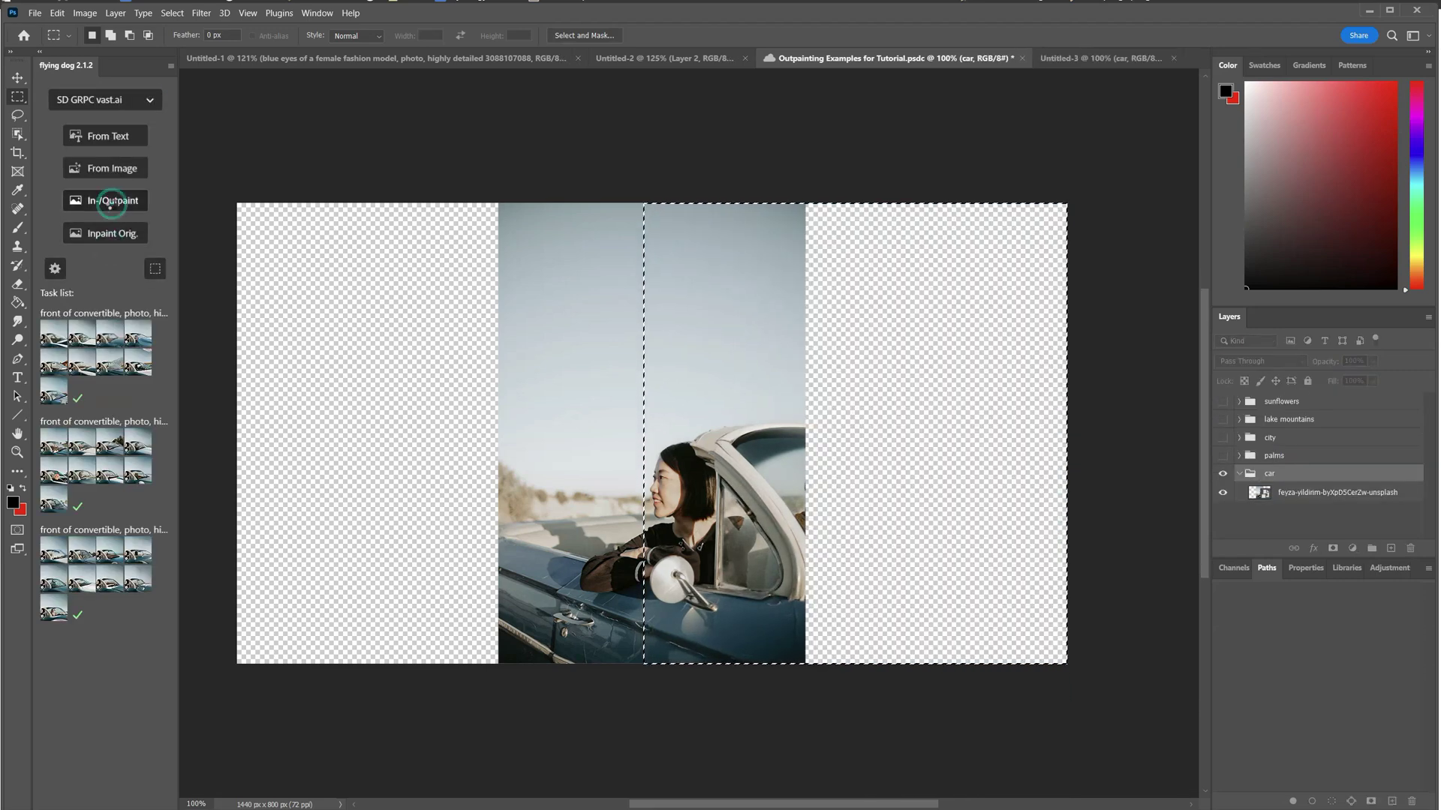
pyautogui.click(564, 700)
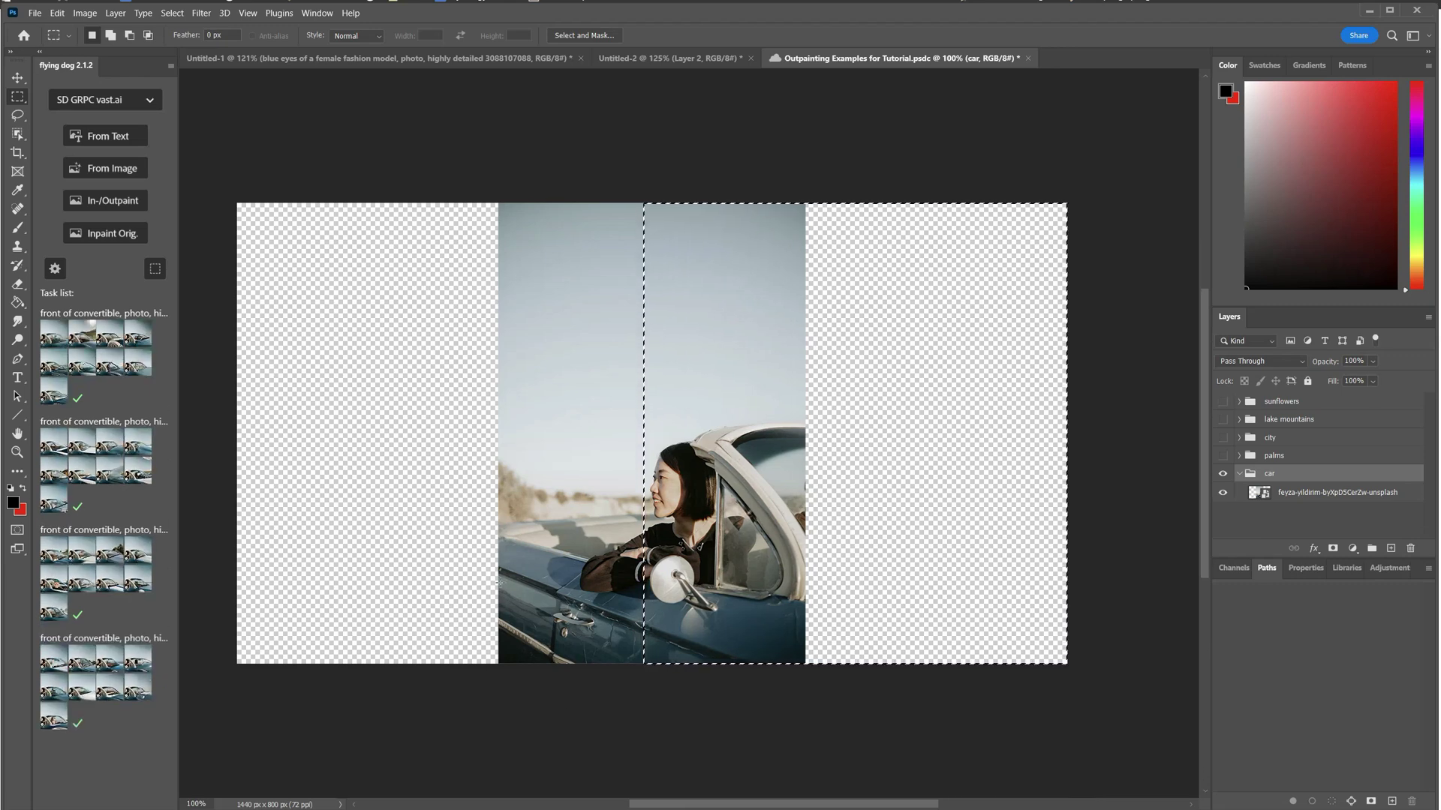
pyautogui.click(61, 347)
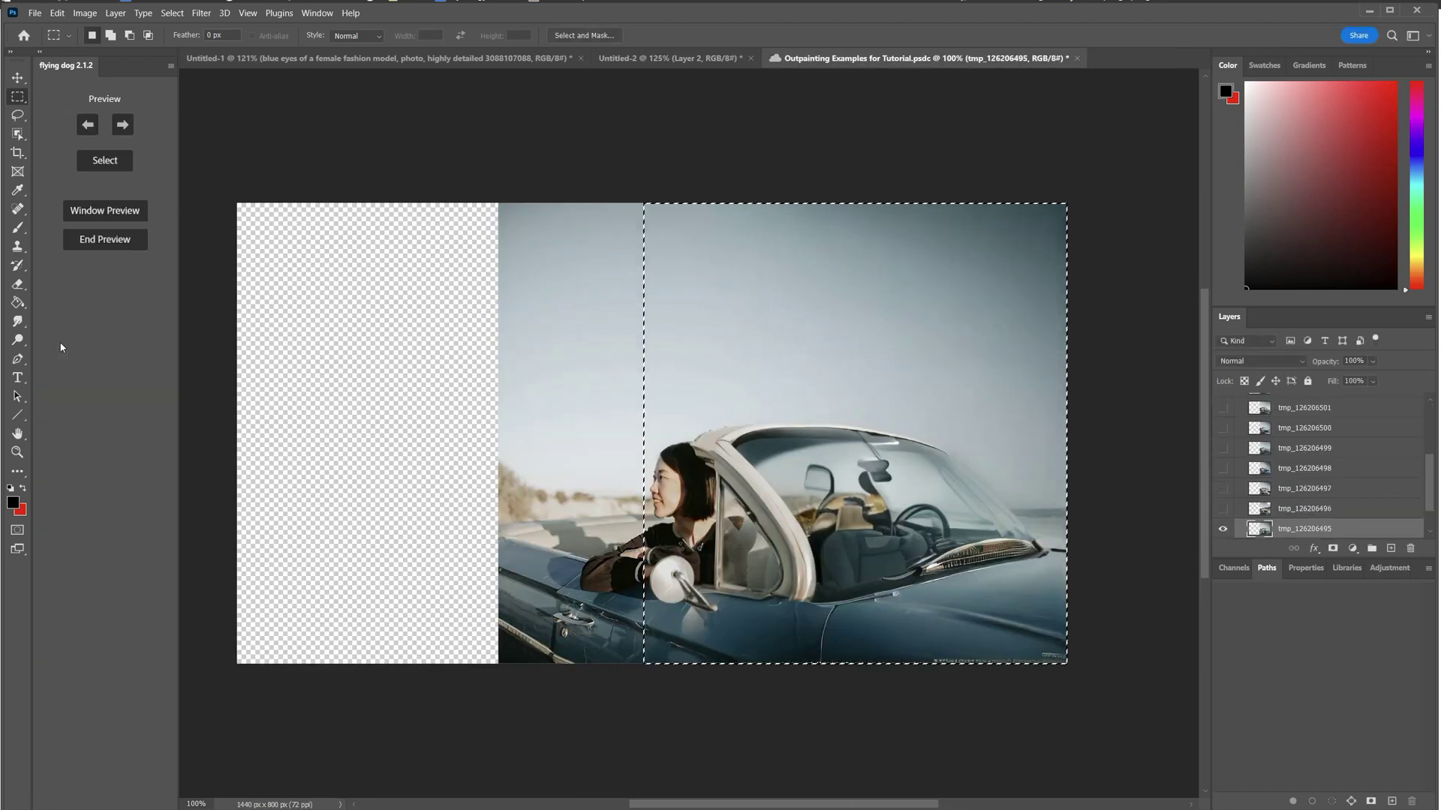
pyautogui.click(124, 125)
pyautogui.click(123, 126)
pyautogui.click(124, 126)
pyautogui.click(124, 125)
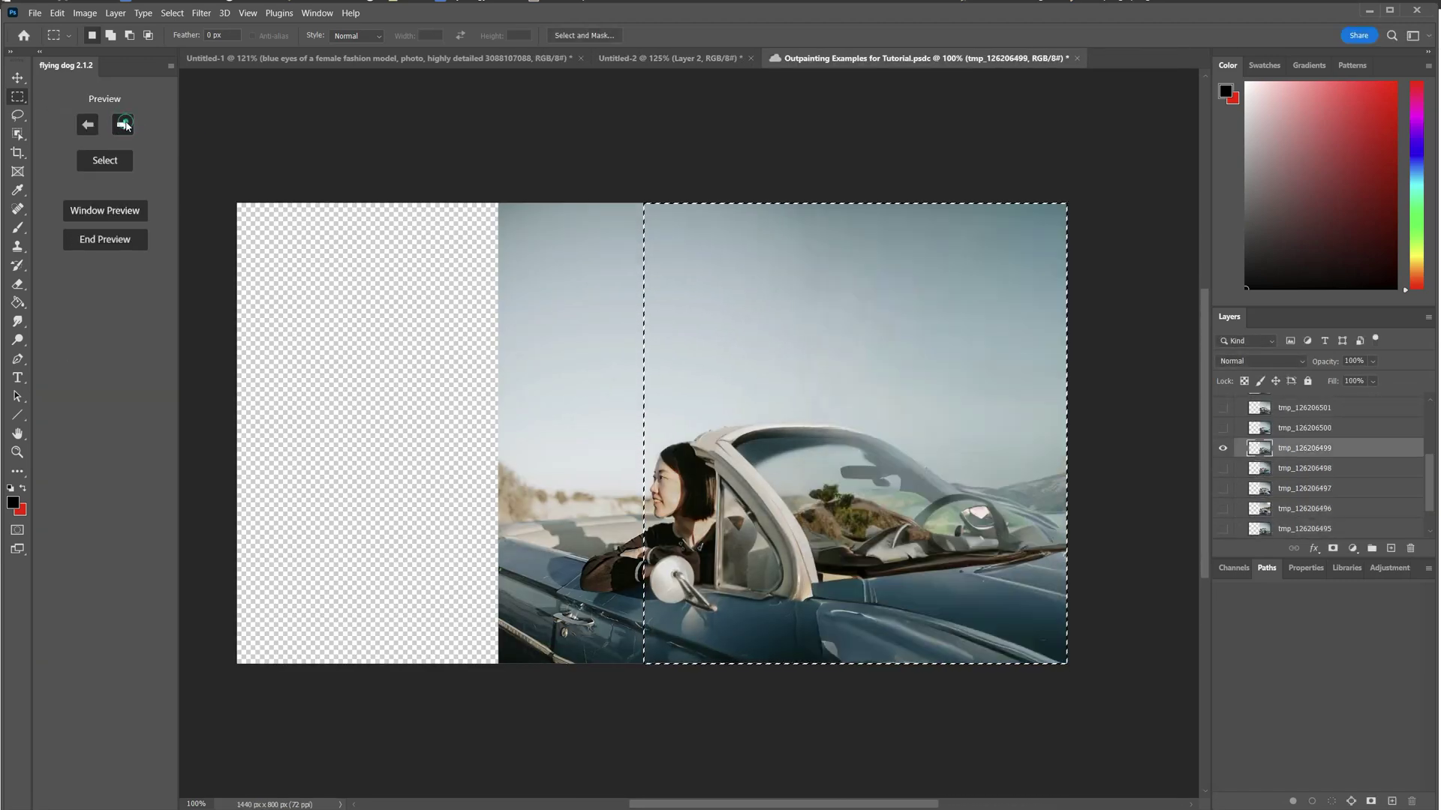
pyautogui.click(124, 125)
pyautogui.click(124, 125)
pyautogui.click(124, 125)
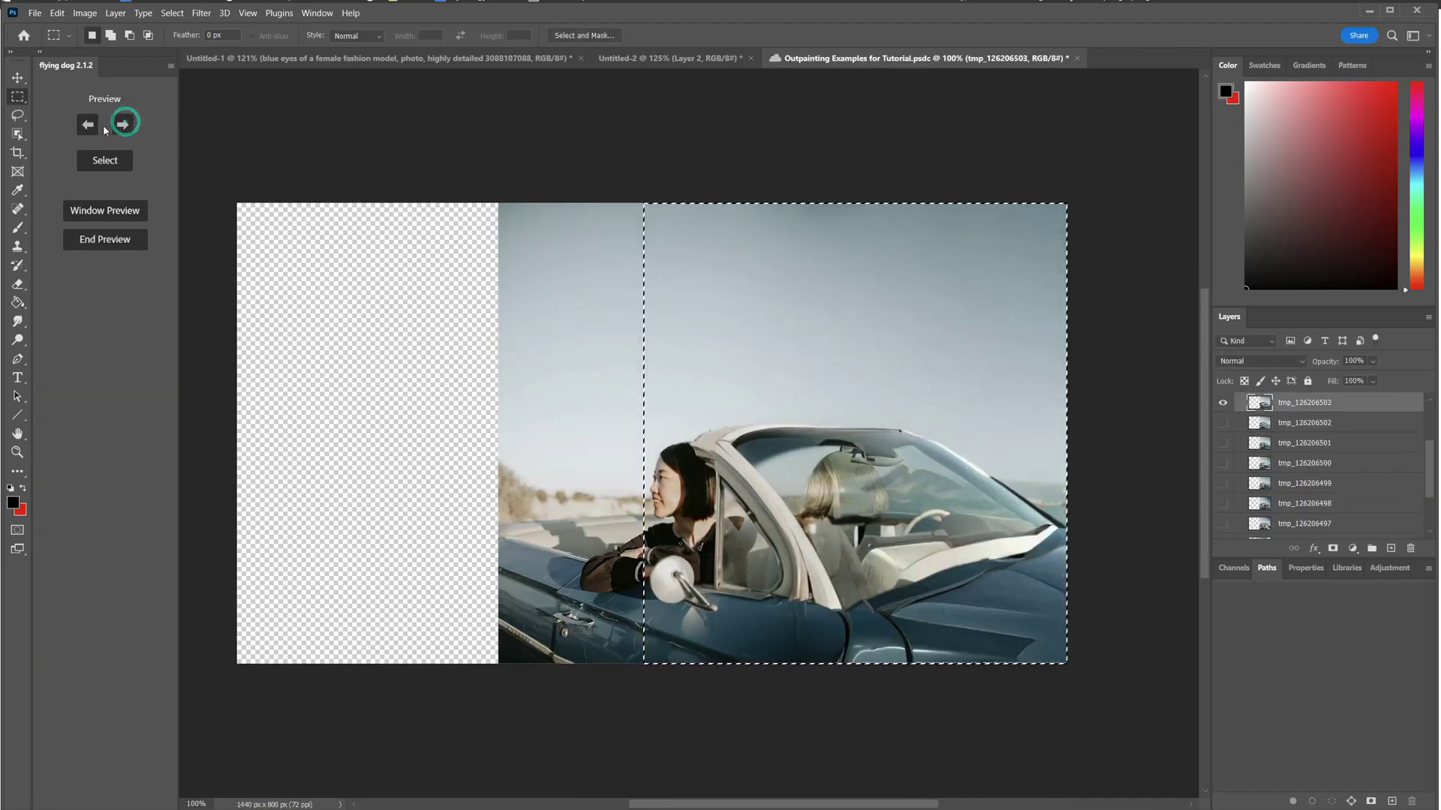
# Step back to convertible variant 126206500 and add it as a layer.
pyautogui.click(91, 127)
pyautogui.click(91, 127)
pyautogui.click(91, 127)
pyautogui.click(118, 163)
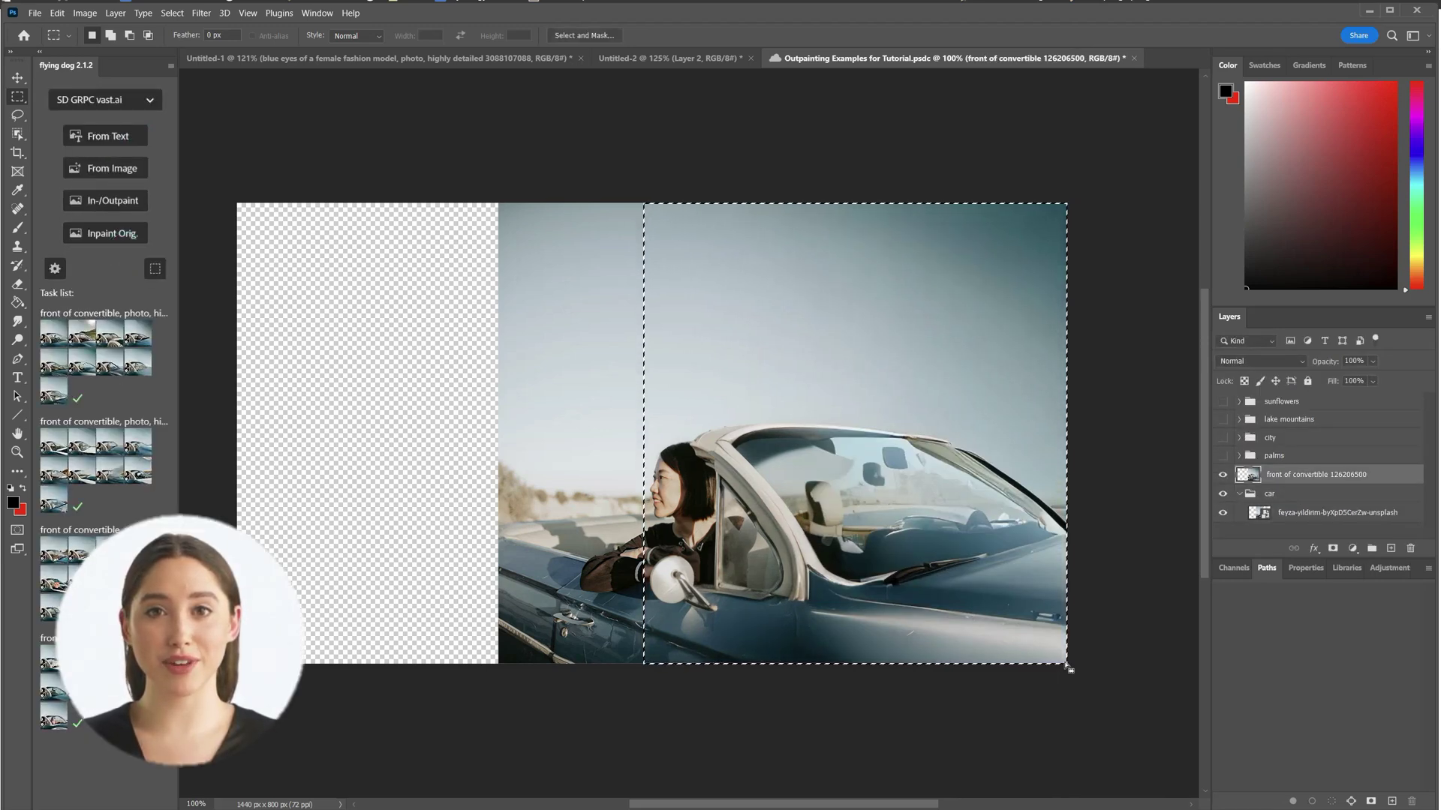
# Select the empty area left of the car photo, including part of the photo, and outpaint it with the prompt "back of a car".
pyautogui.moveTo(1066, 665); pyautogui.dragTo(661, 664)
pyautogui.click(118, 199)
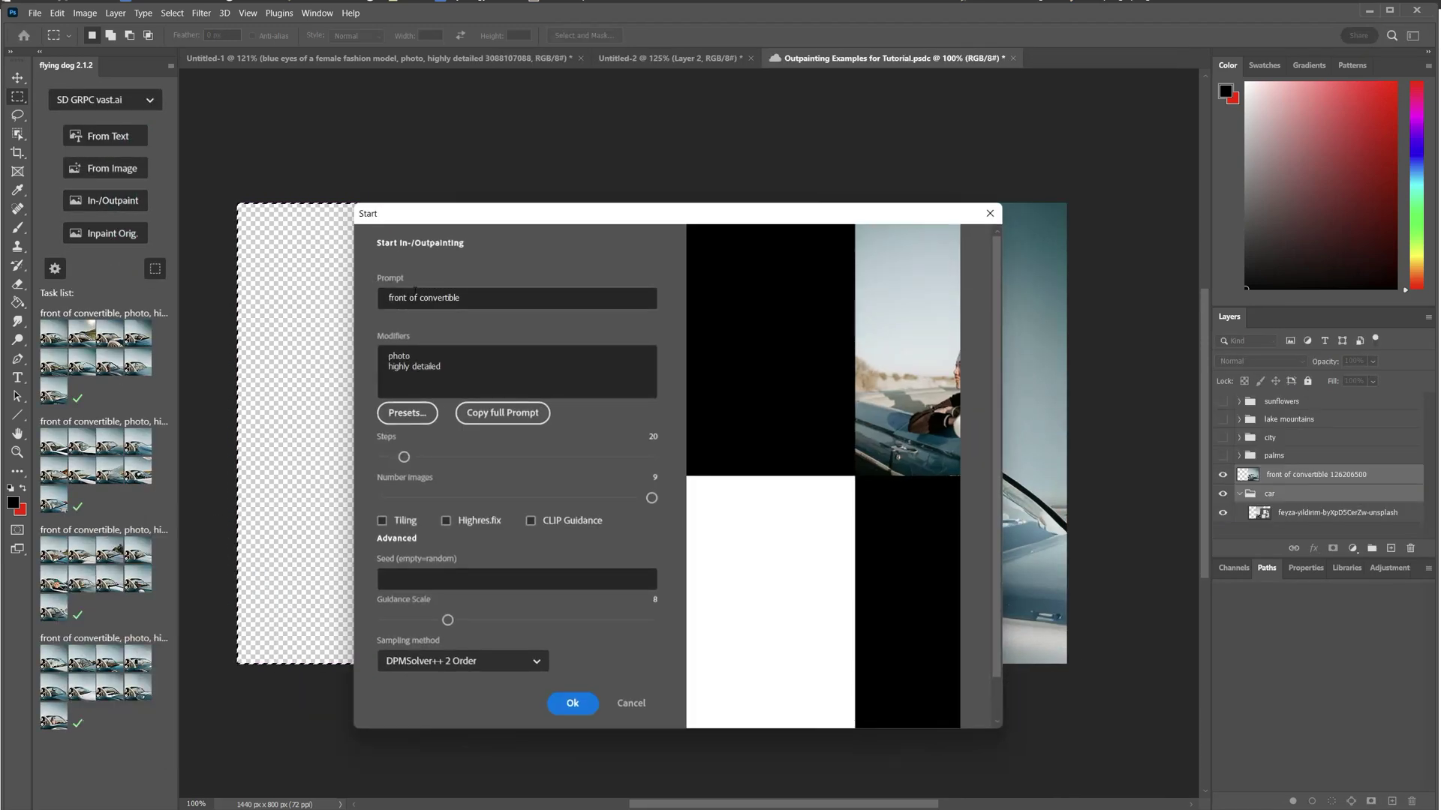
pyautogui.click(573, 703)
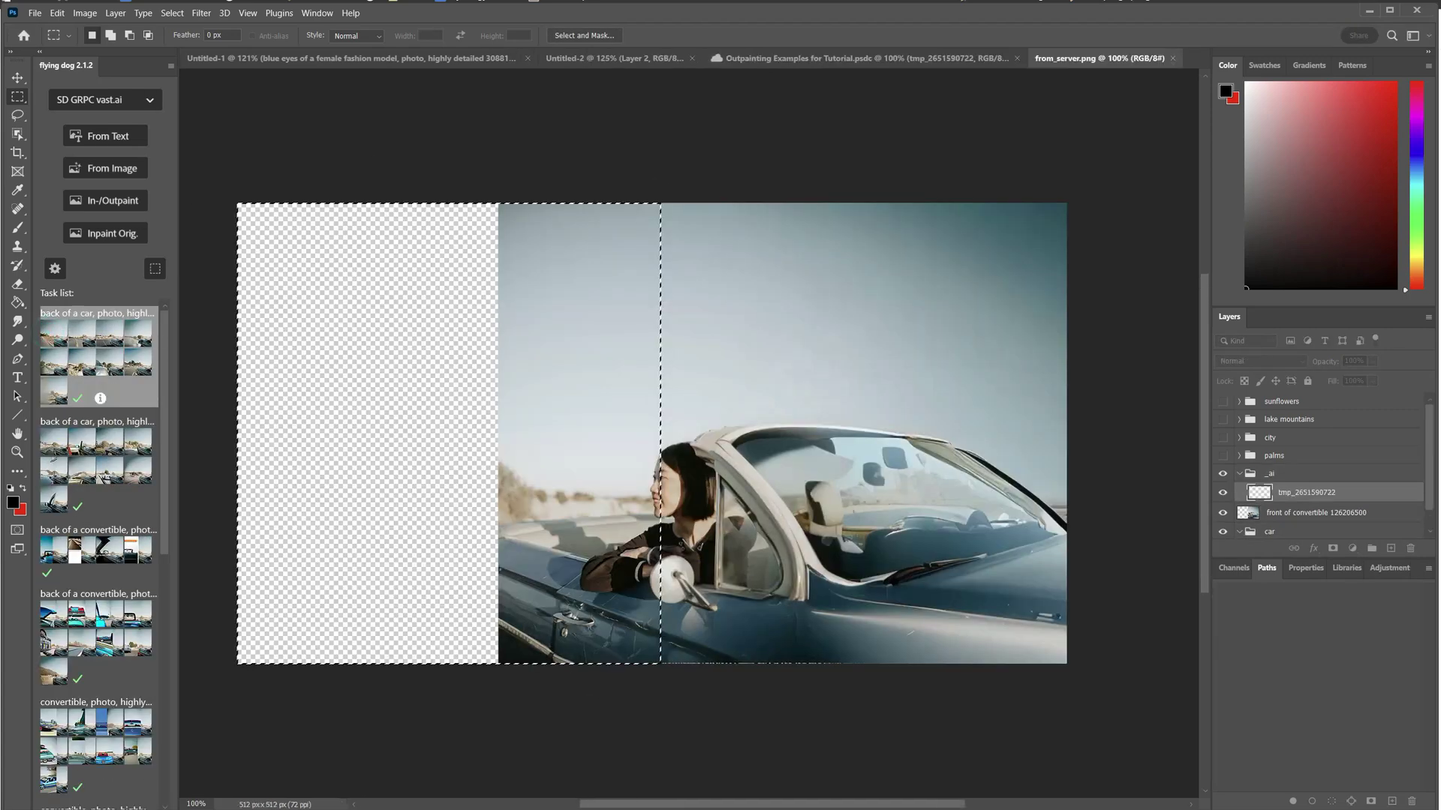
# Look through the "back of a car" variants in the document preview.
pyautogui.click(128, 134)
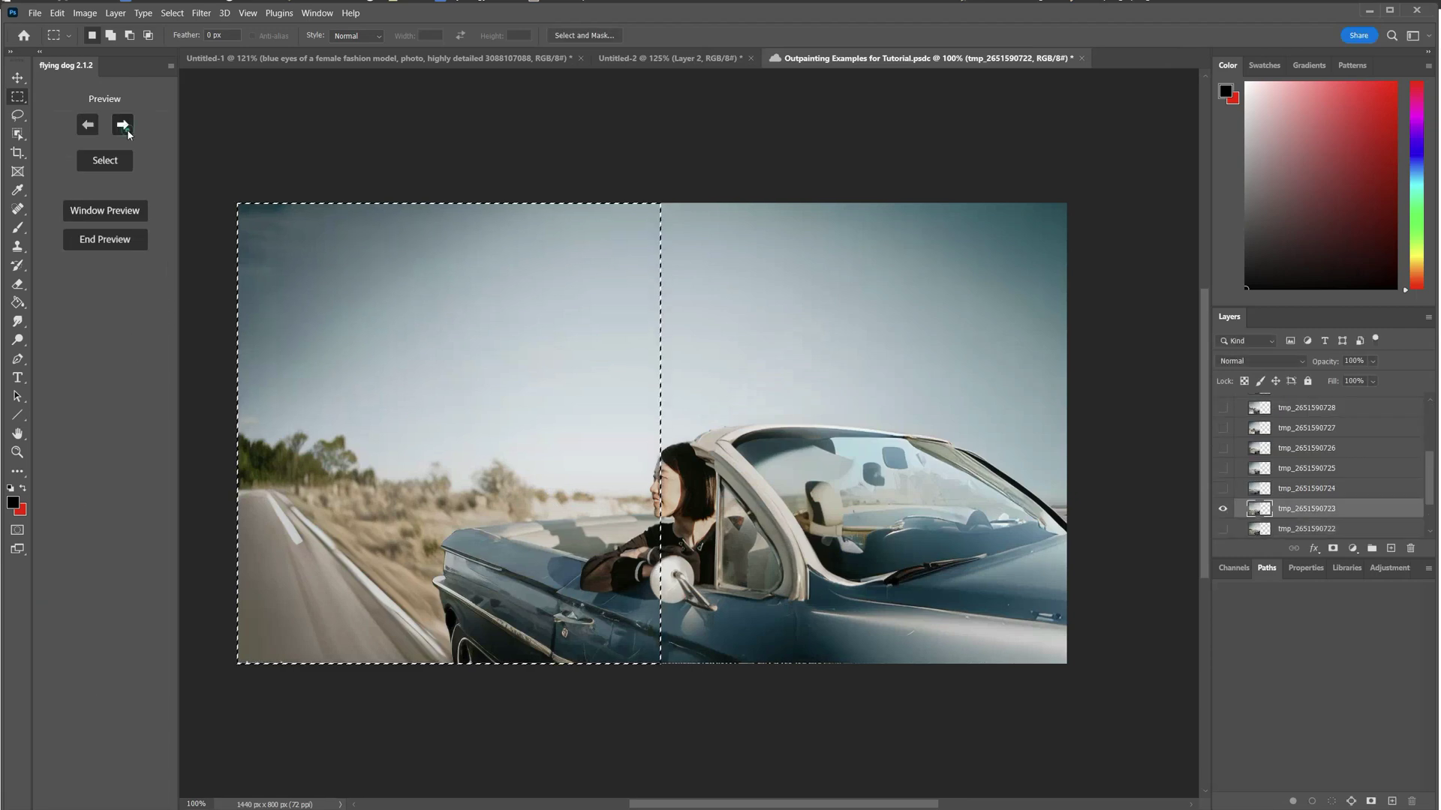
pyautogui.click(127, 134)
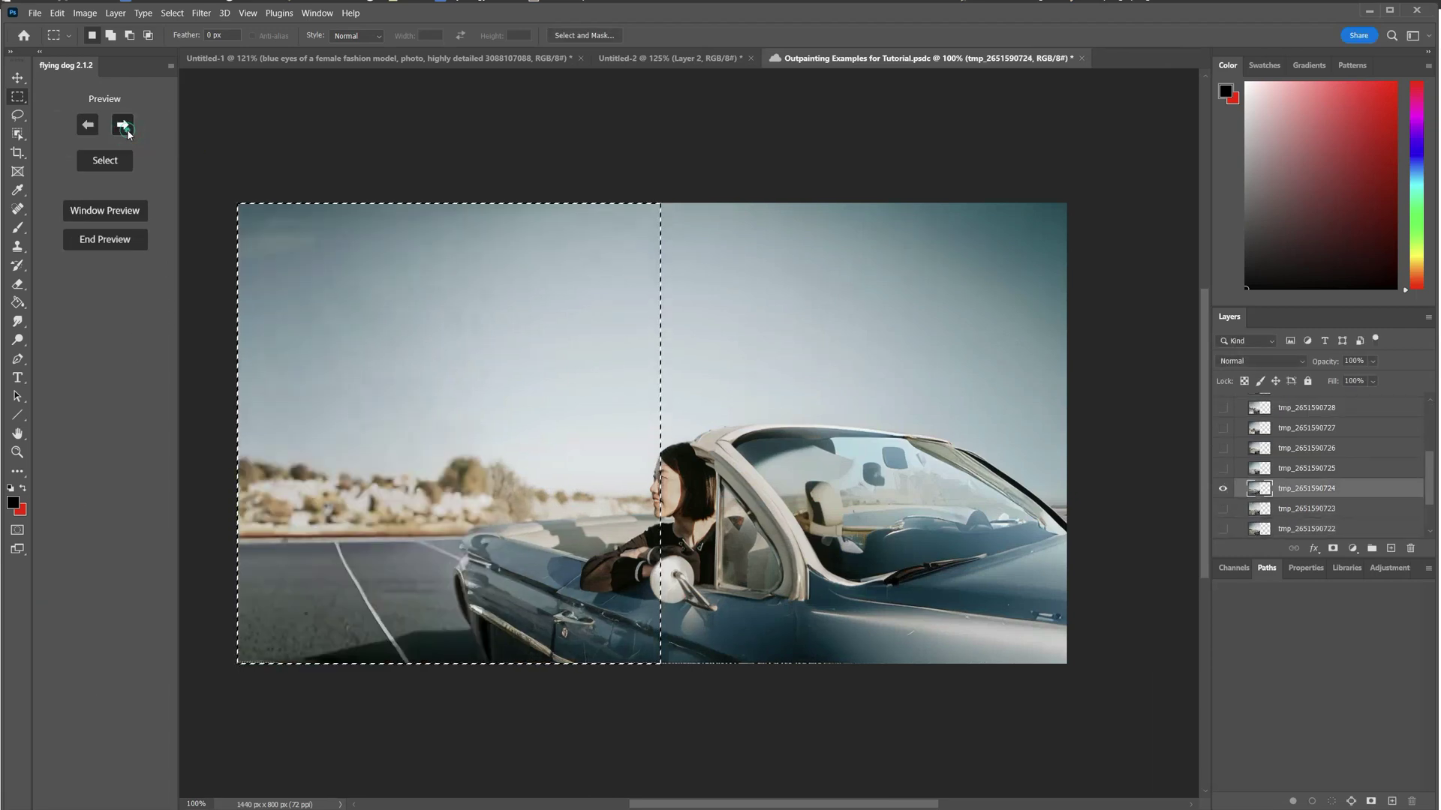
pyautogui.click(127, 134)
pyautogui.click(128, 134)
pyautogui.click(126, 129)
pyautogui.click(89, 128)
pyautogui.click(89, 128)
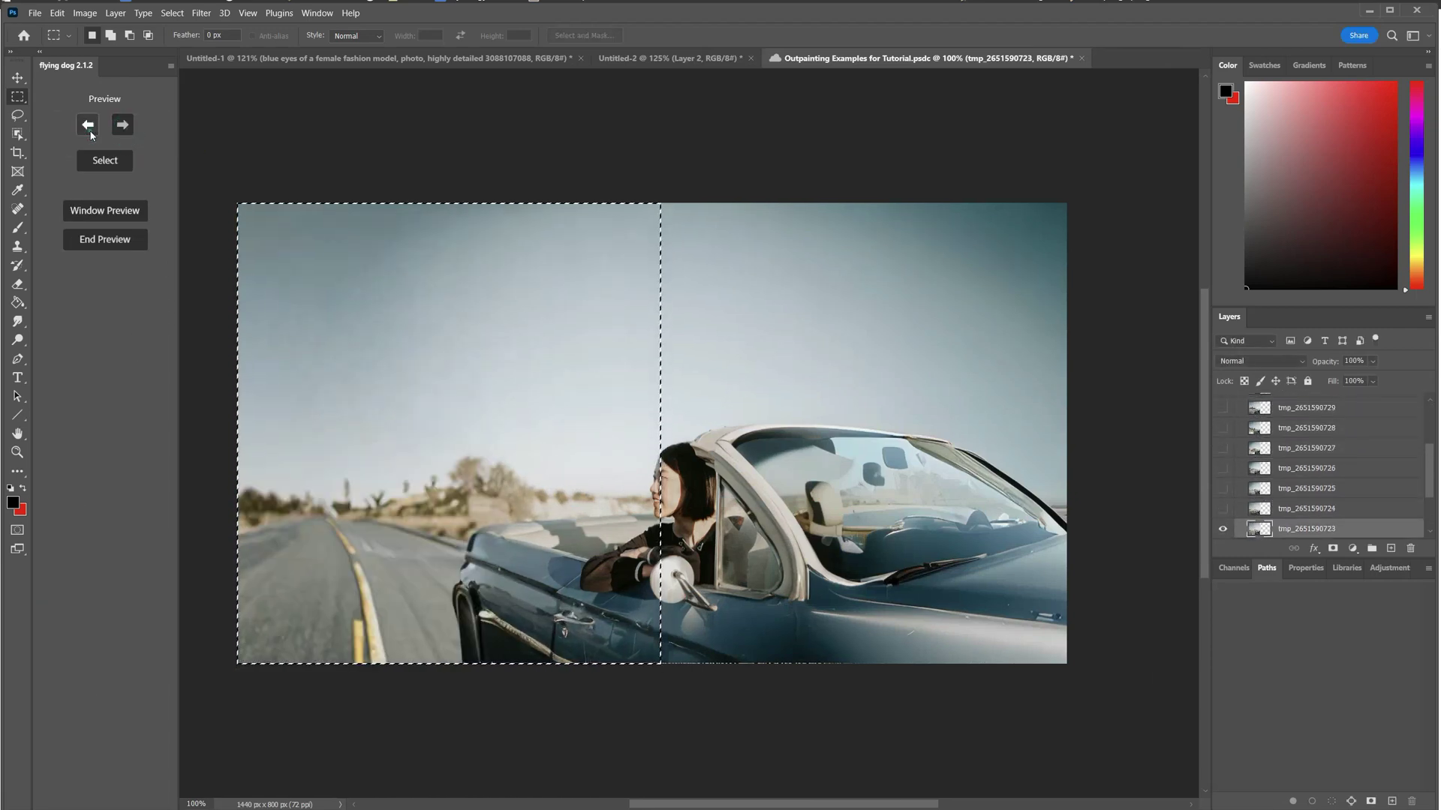
pyautogui.click(88, 128)
pyautogui.click(122, 126)
pyautogui.click(116, 163)
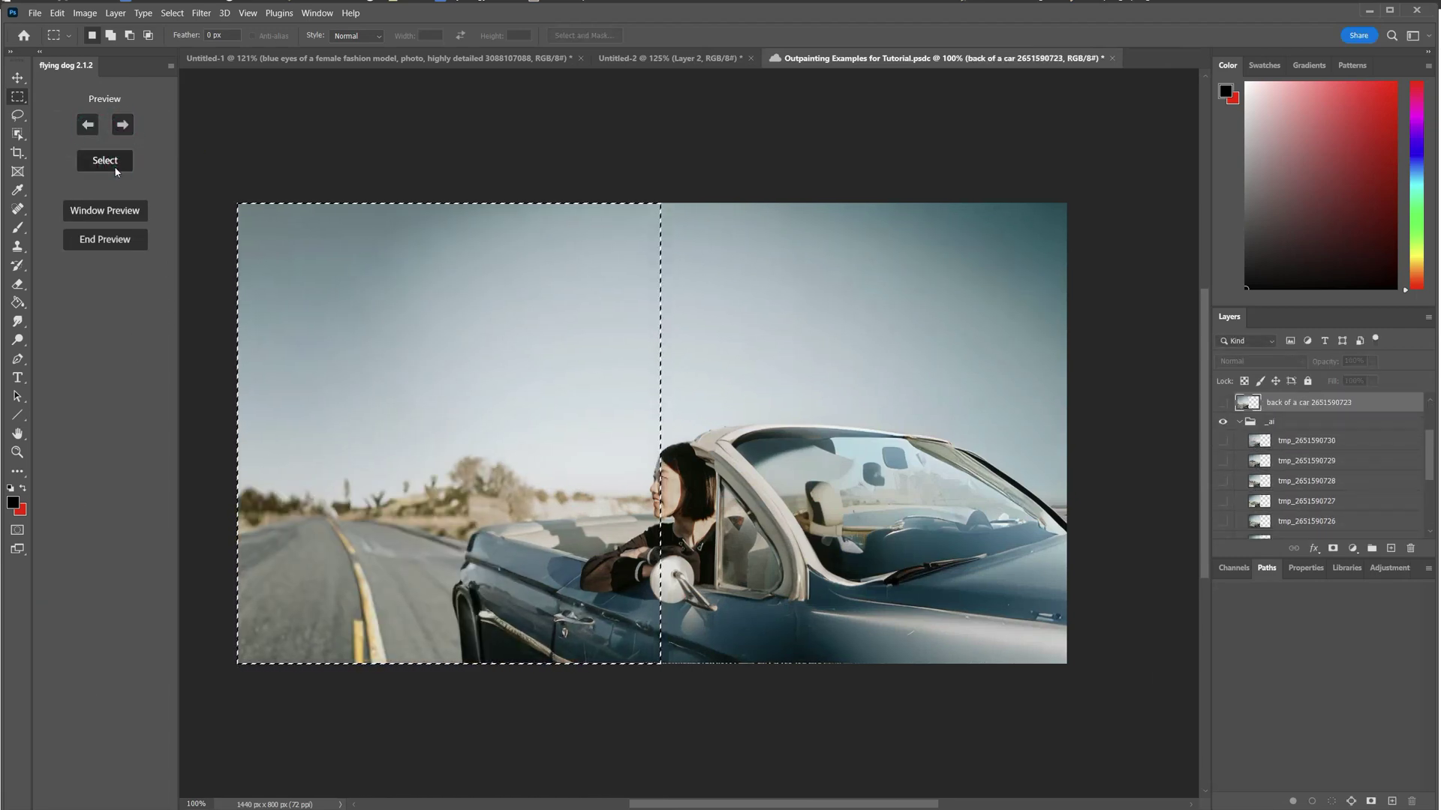
# Erase the generated rear end of the car beside the original photo and outpaint the gap with the prompt "back of a car".
pyautogui.press('e')
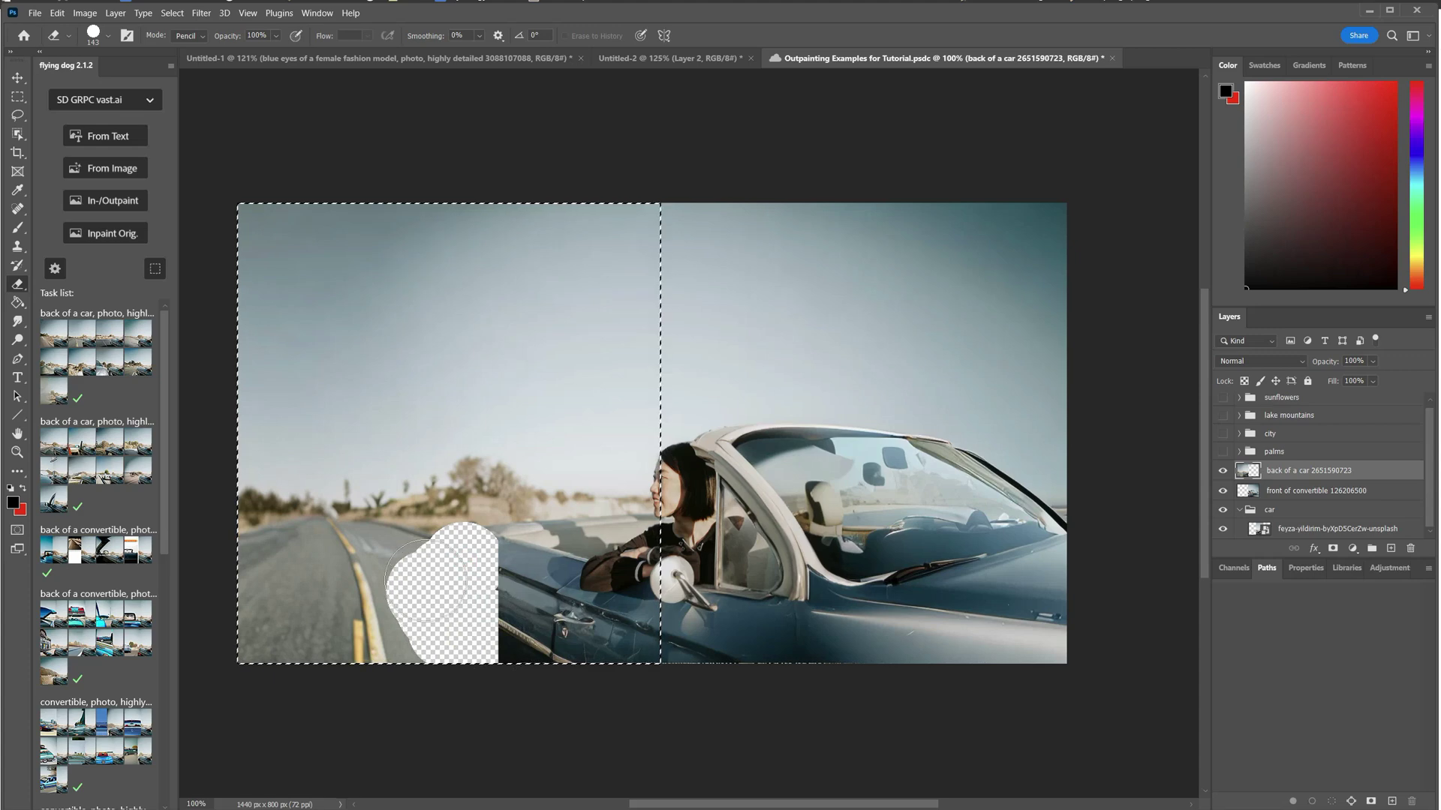
pyautogui.click(113, 201)
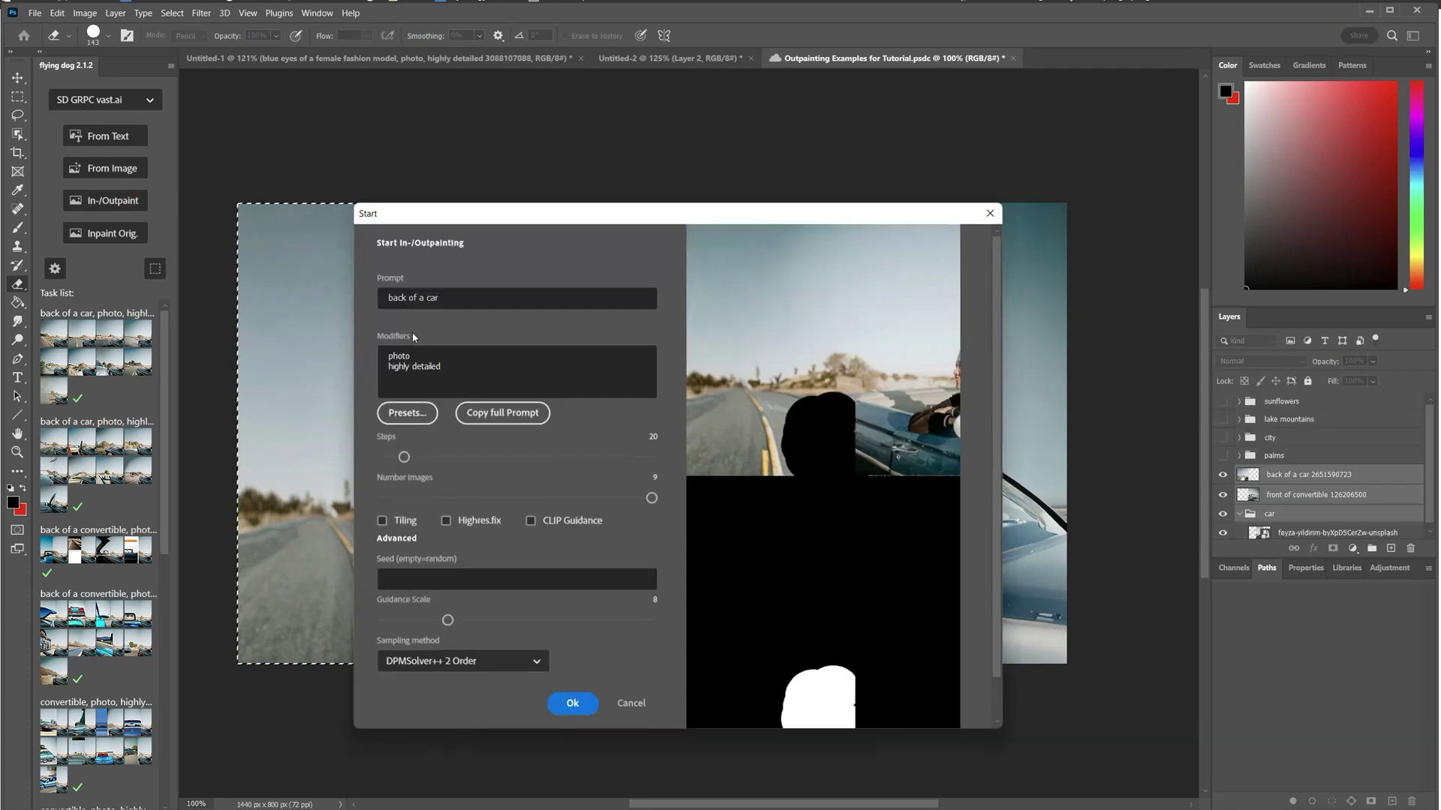
pyautogui.click(569, 702)
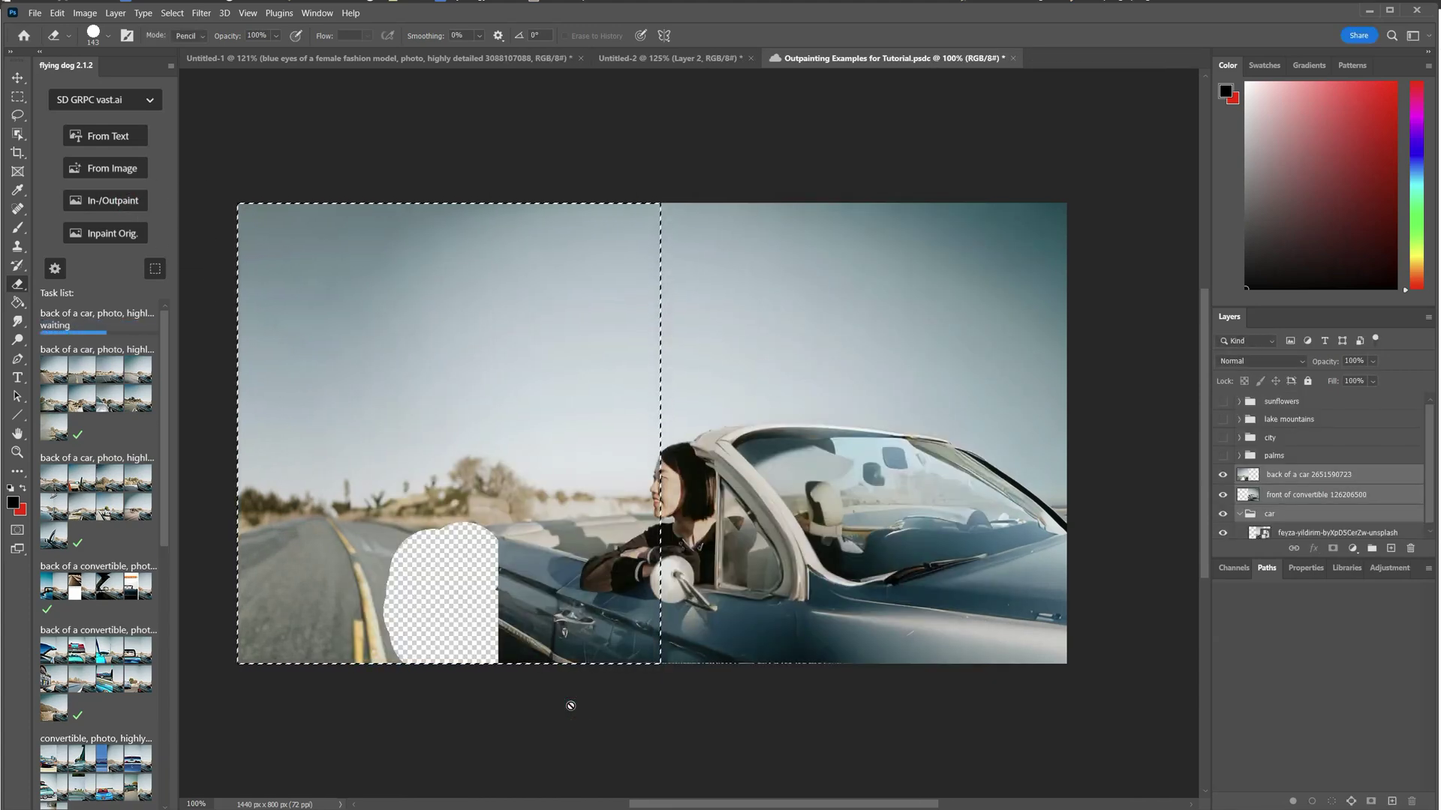